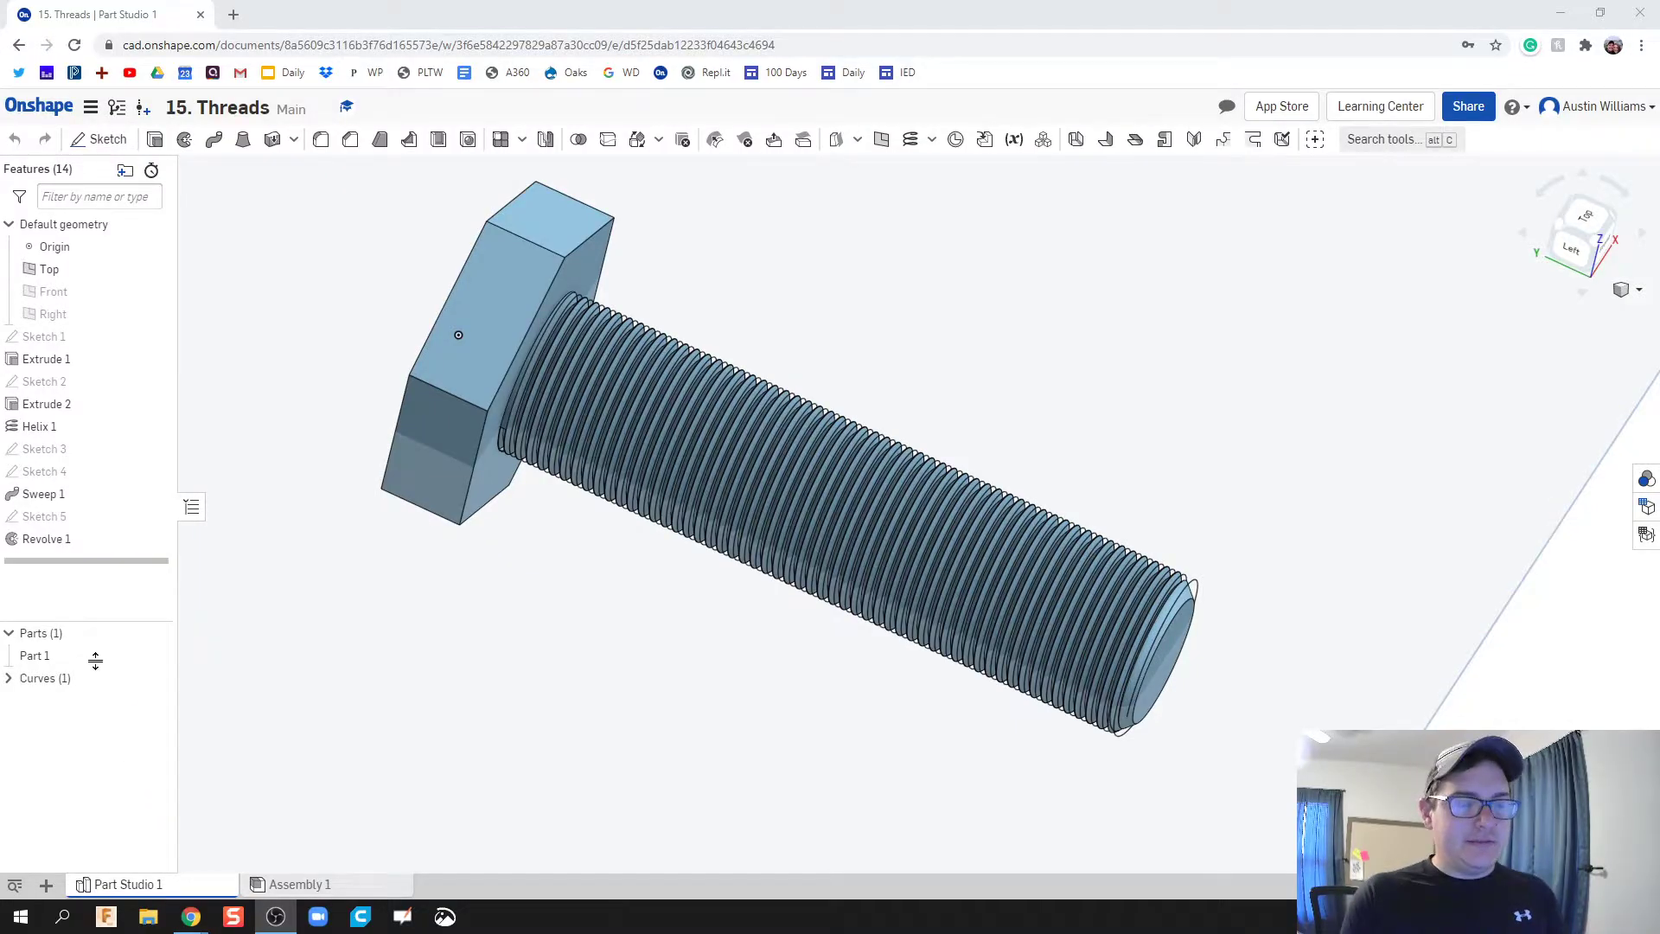
# Add a new Part Studio and start Sketch 1 on the Front plane, viewed straight-on
pyautogui.click(46, 885)
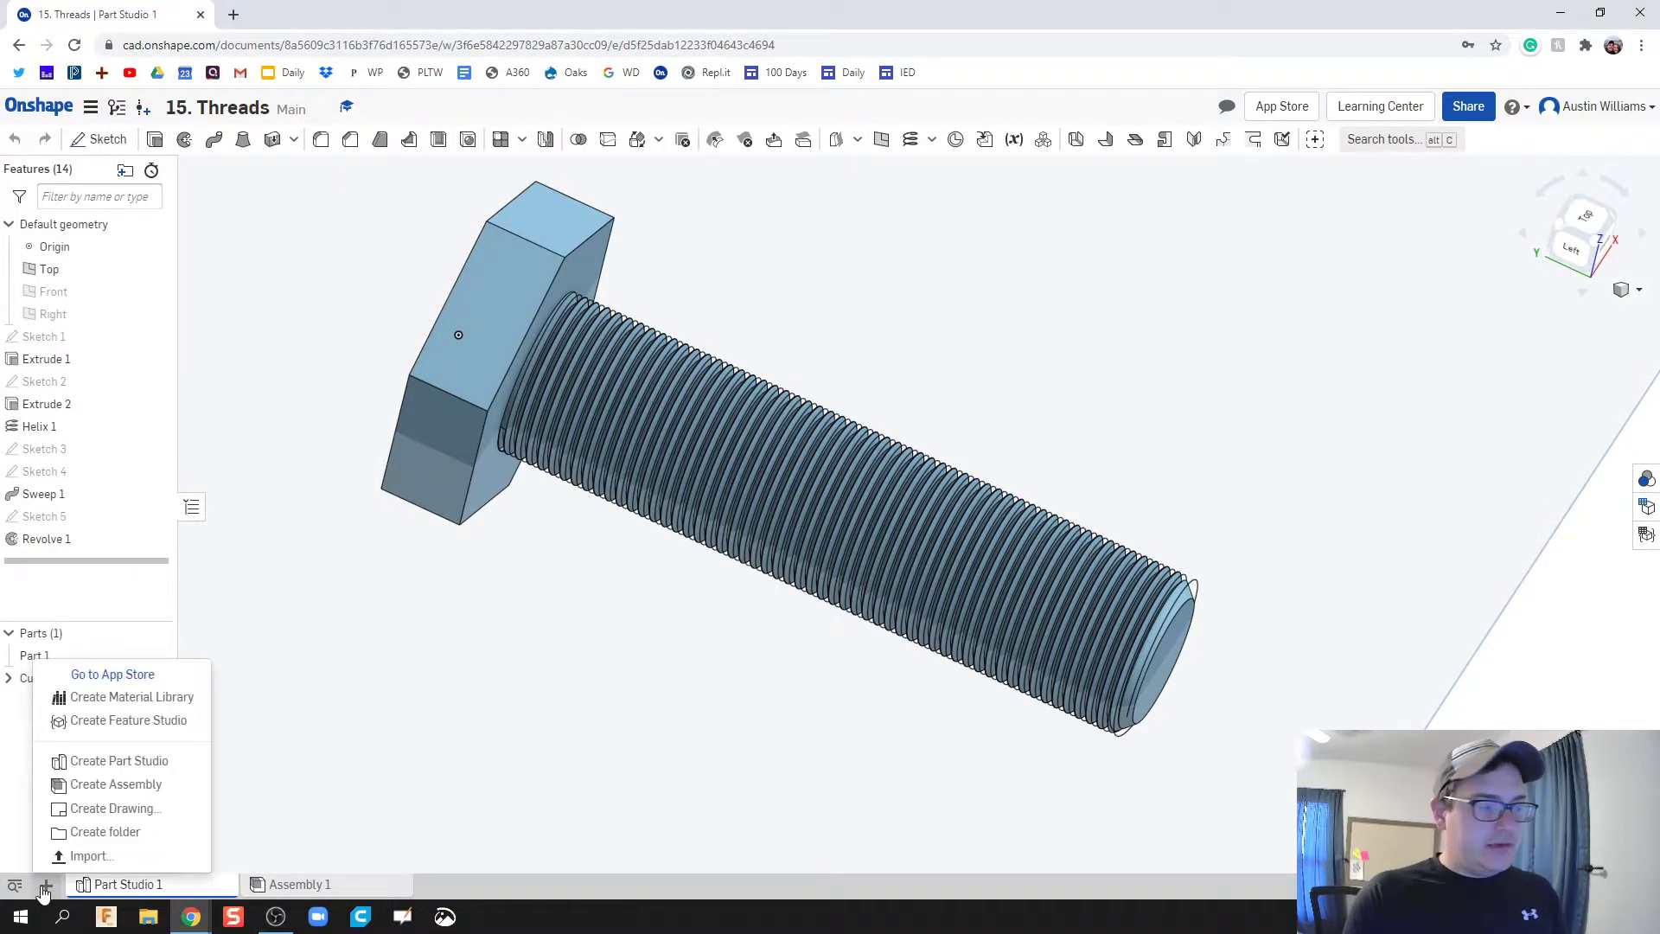
pyautogui.click(130, 761)
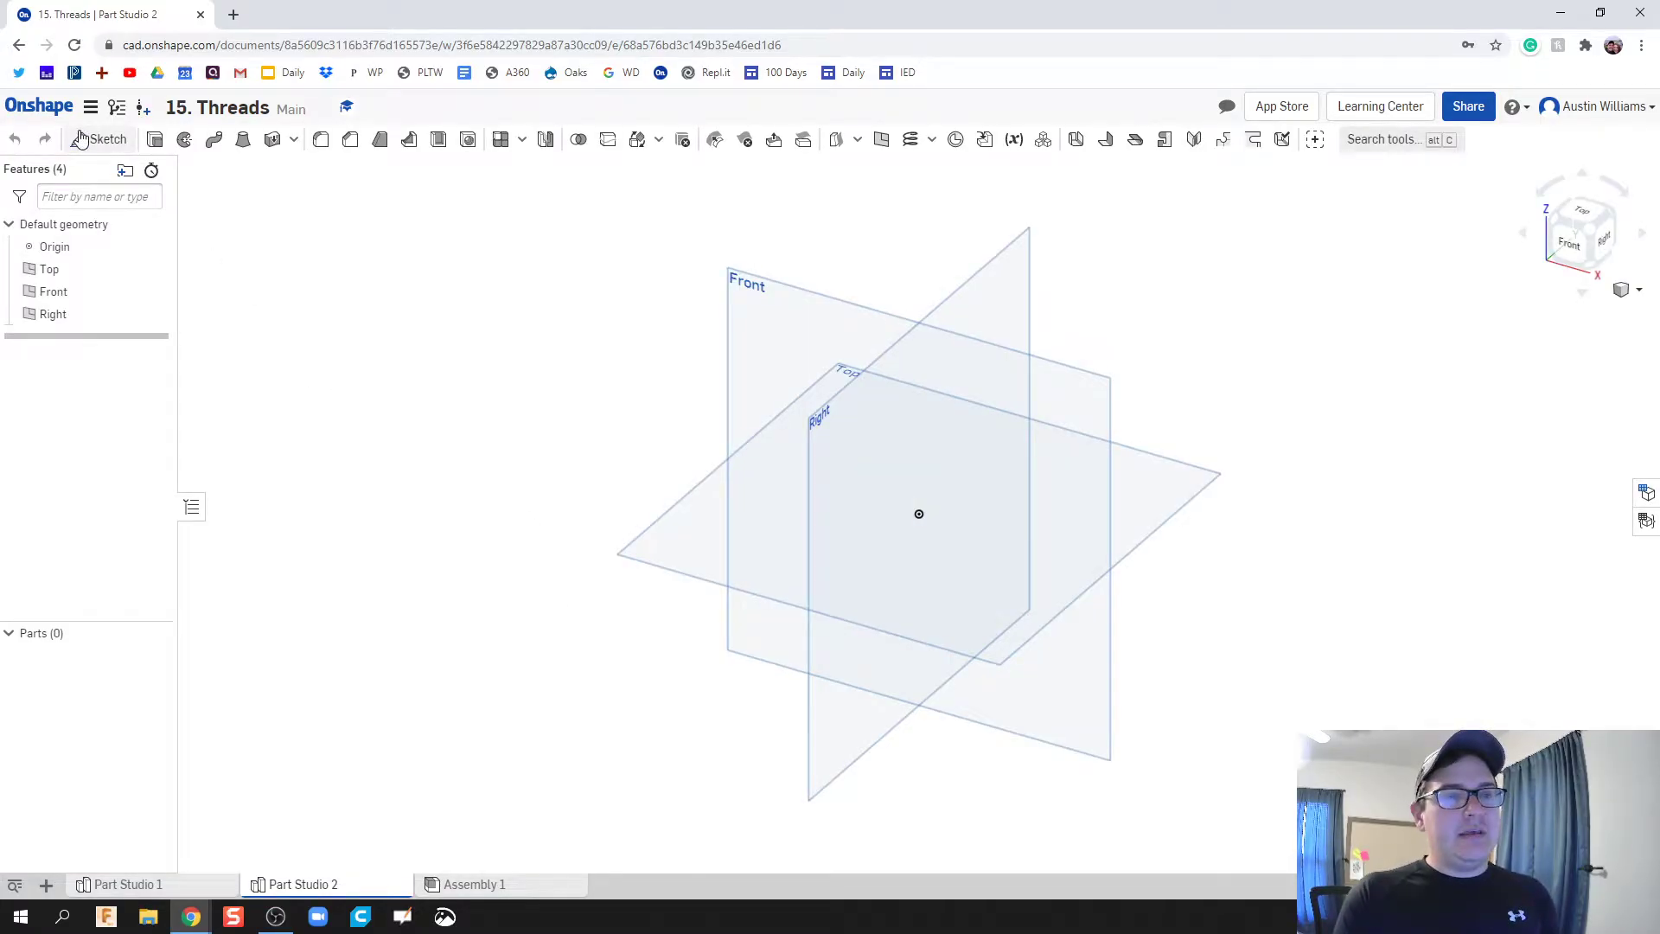
pyautogui.click(86, 139)
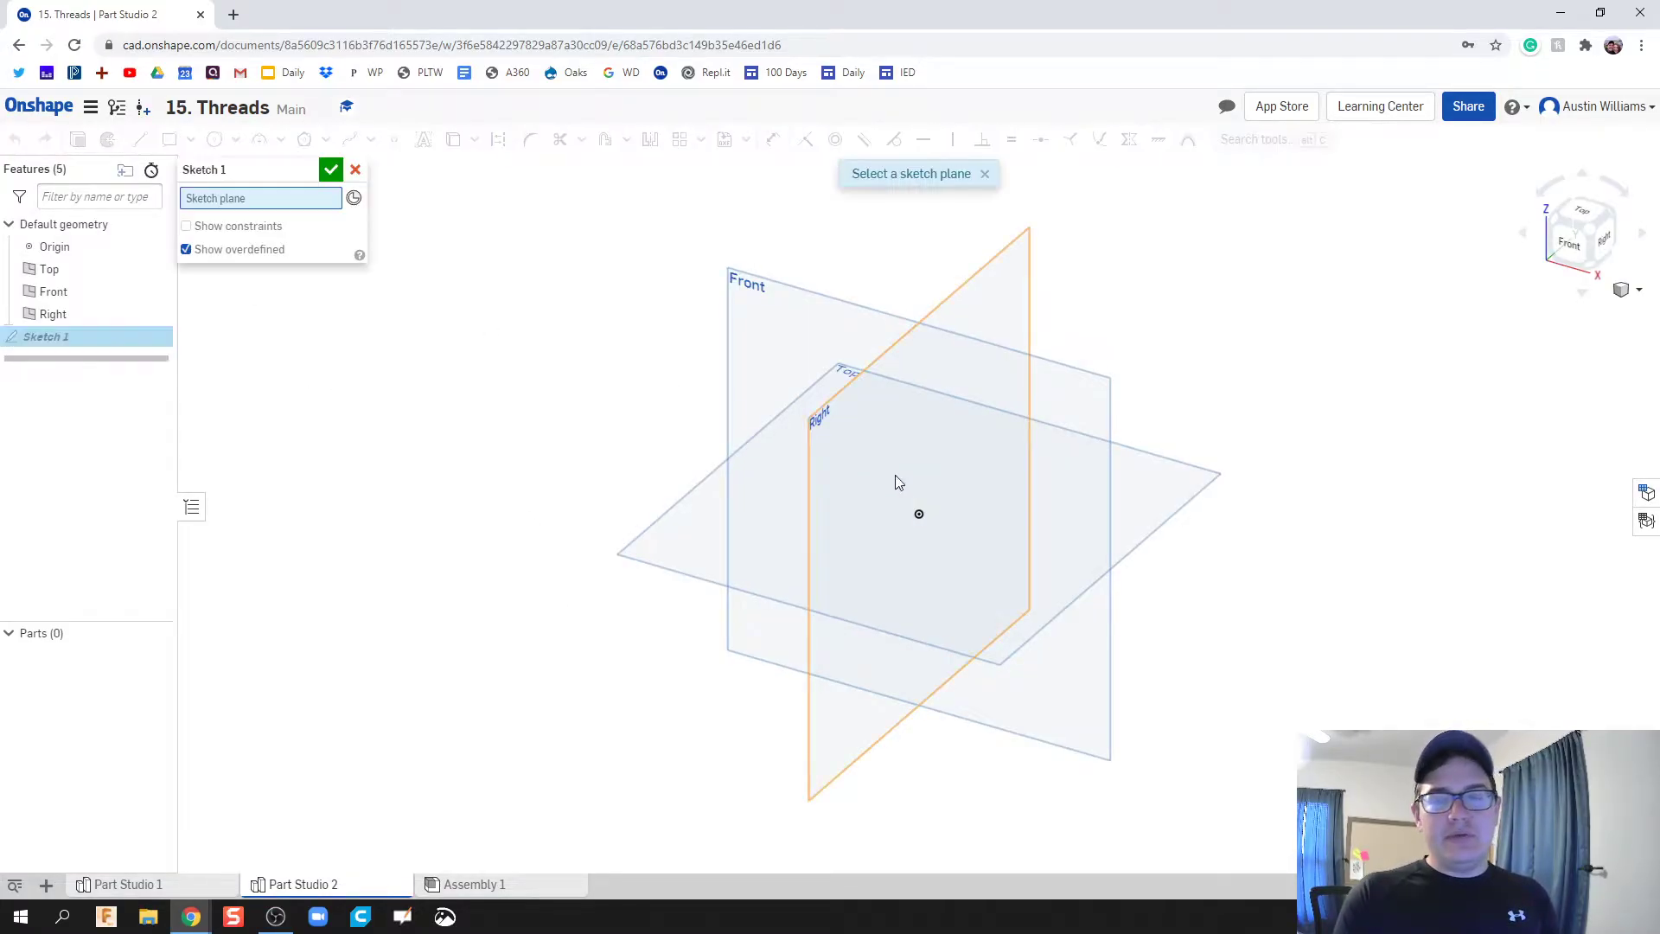
pyautogui.click(755, 339)
pyautogui.rightClick(756, 346)
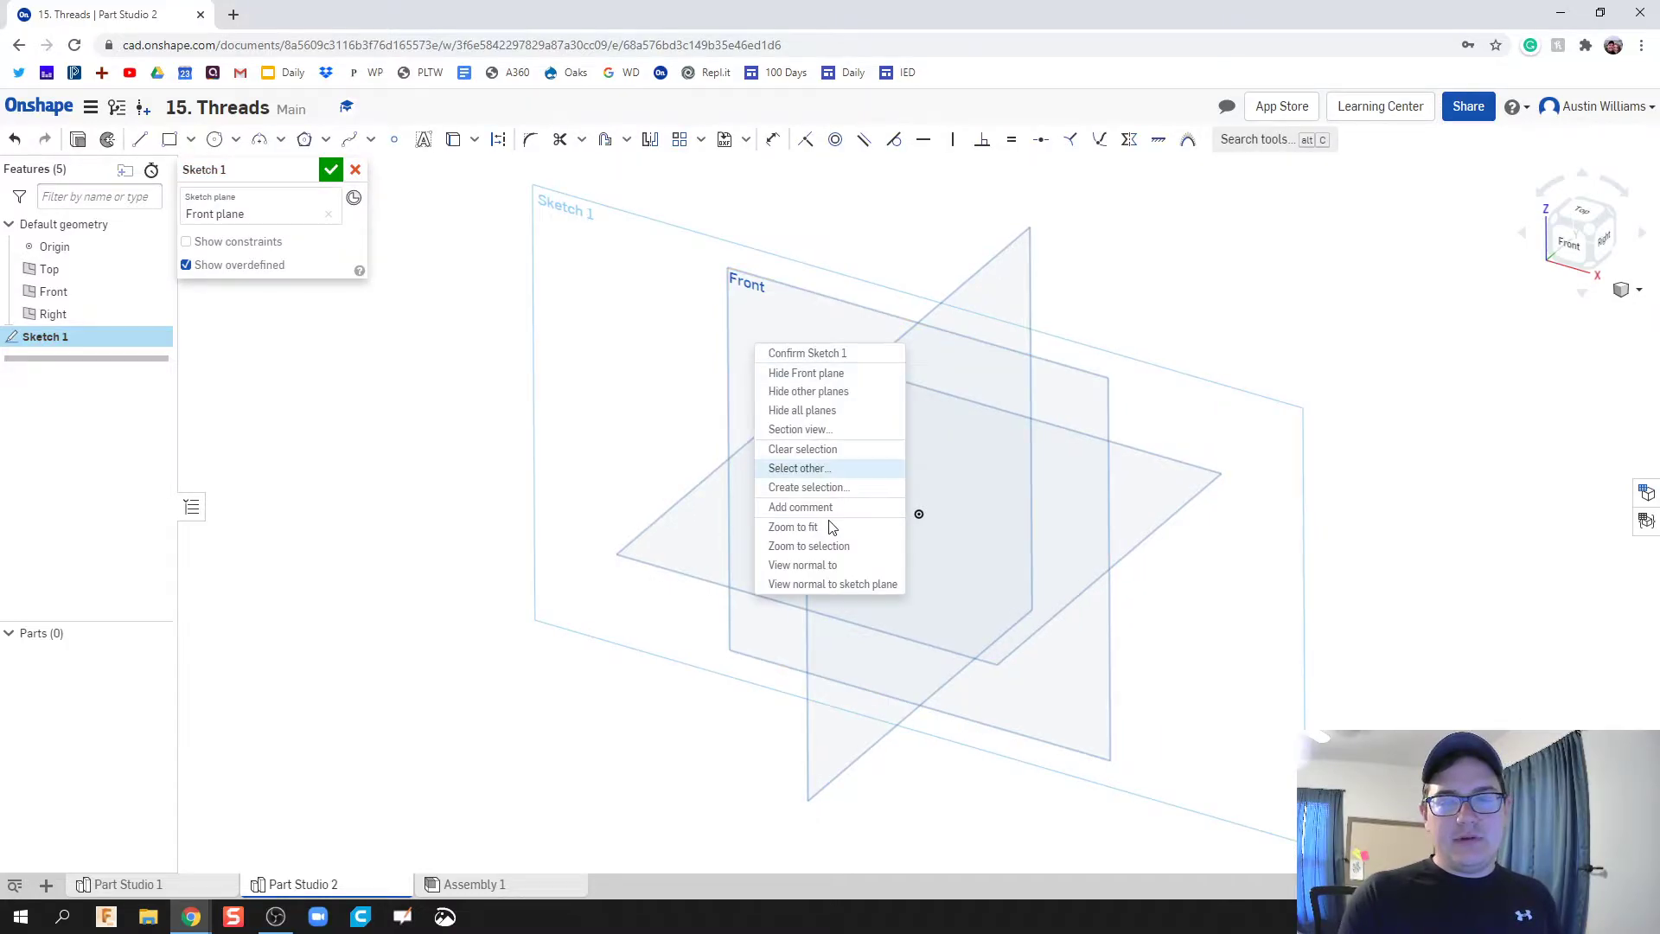
pyautogui.click(832, 584)
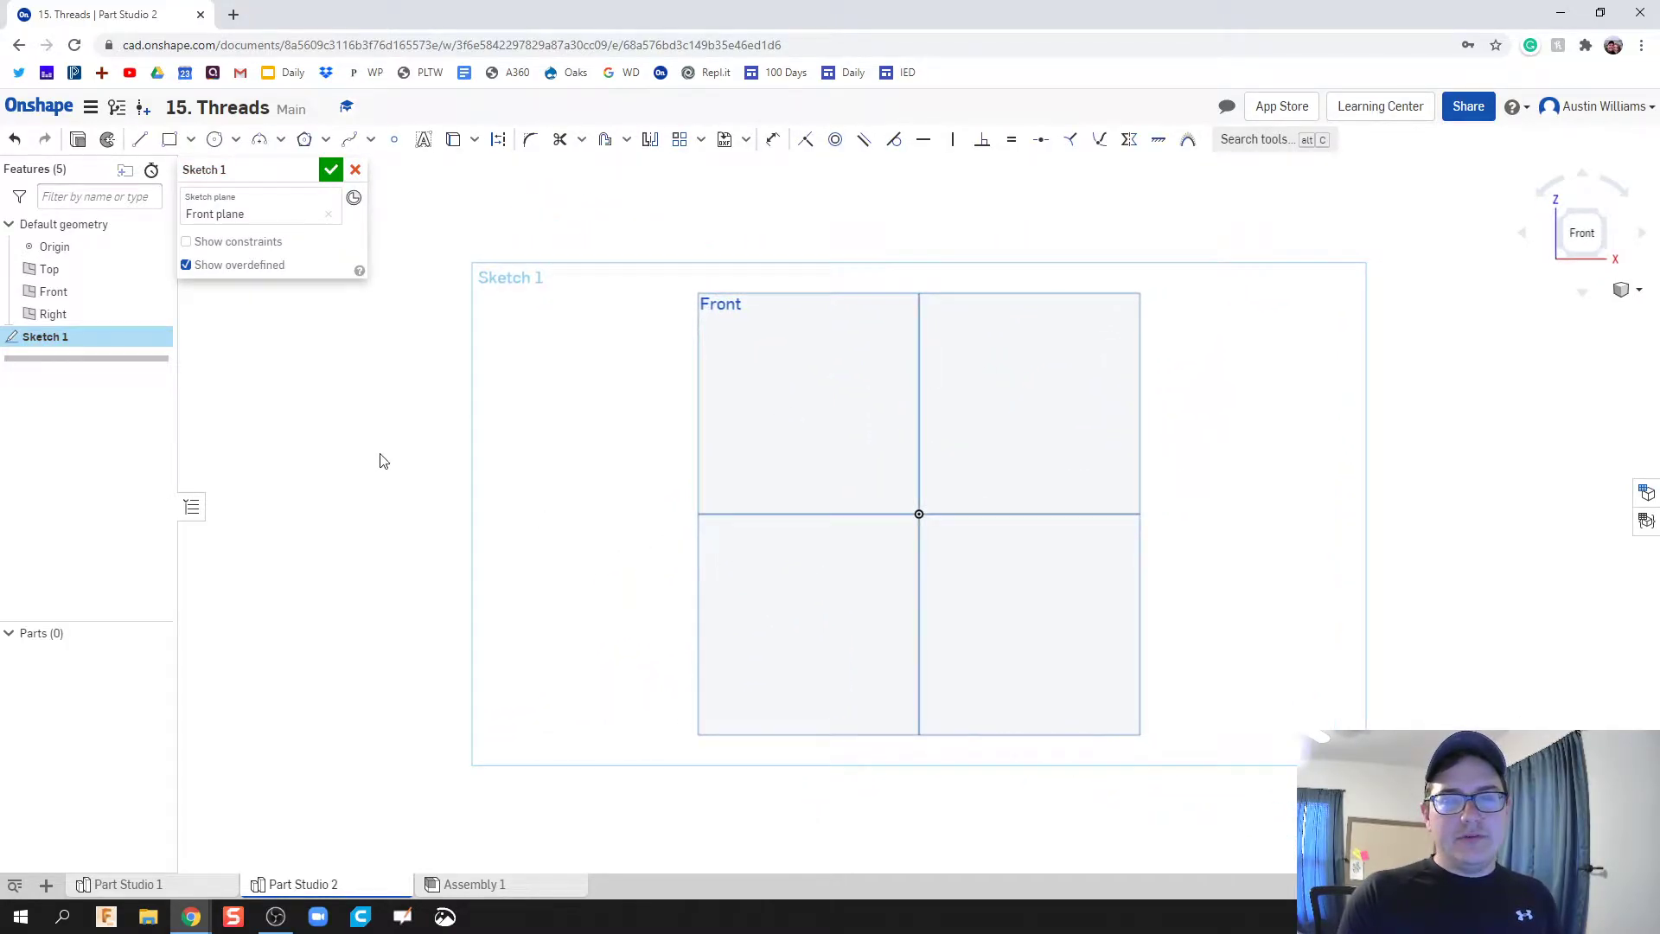
# Hide the Top and Right planes and return to a straight-on view of the sketch
pyautogui.click(156, 269)
pyautogui.click(156, 314)
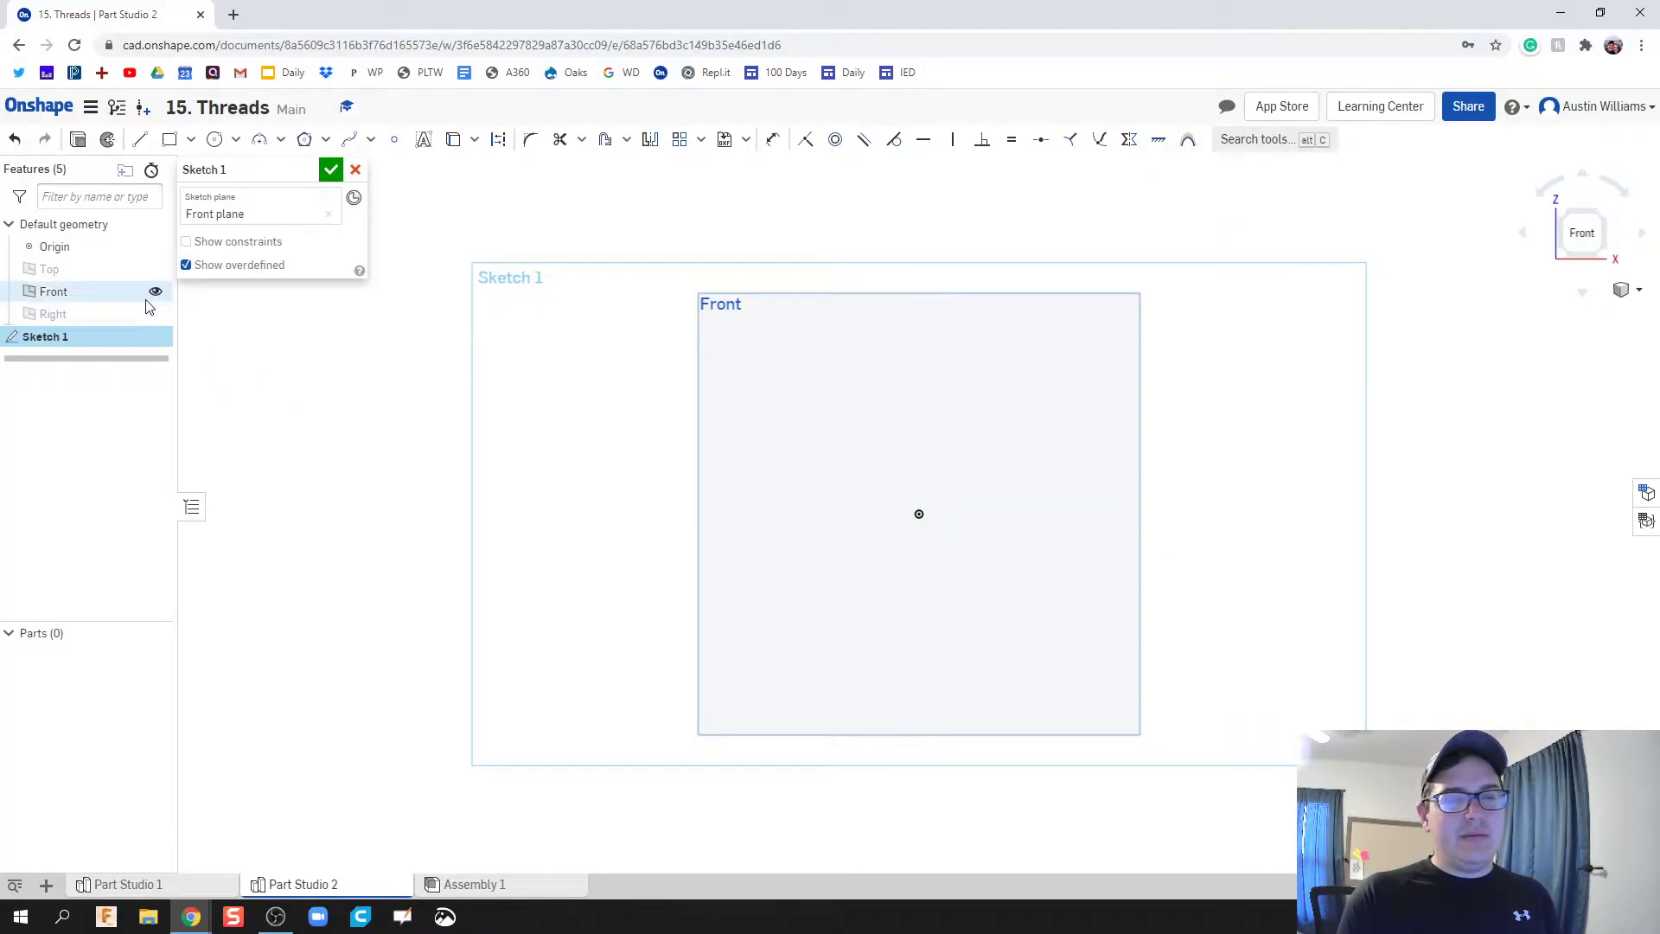
pyautogui.moveTo(585, 519); pyautogui.dragTo(541, 537, button='right')
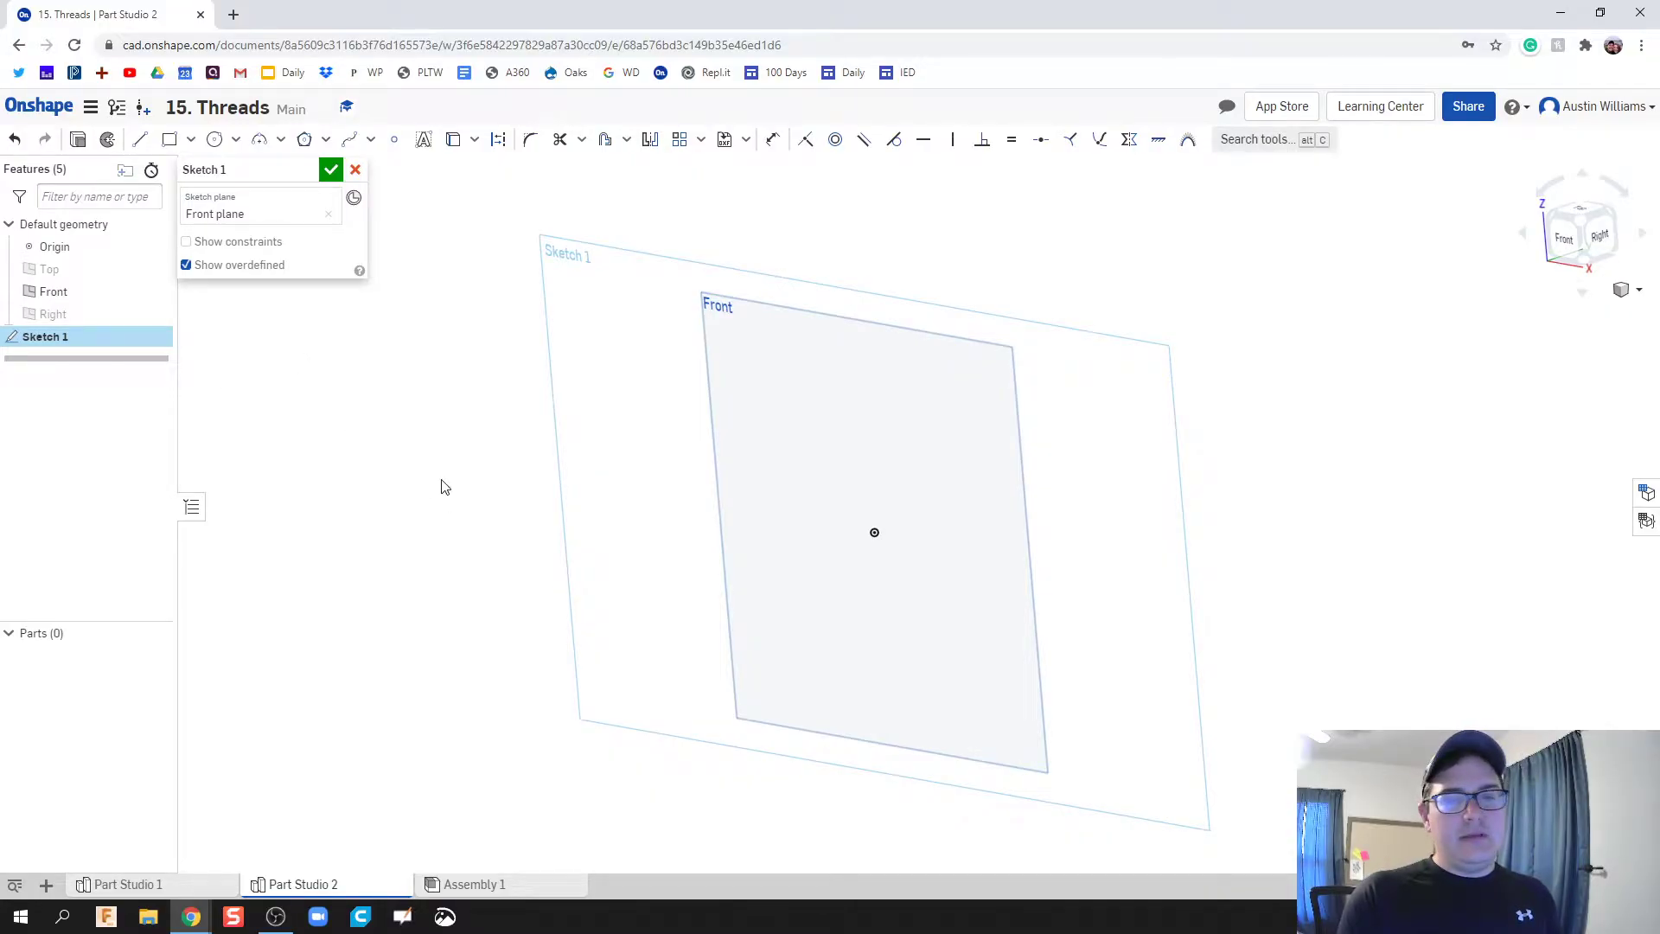
pyautogui.rightClick(625, 458)
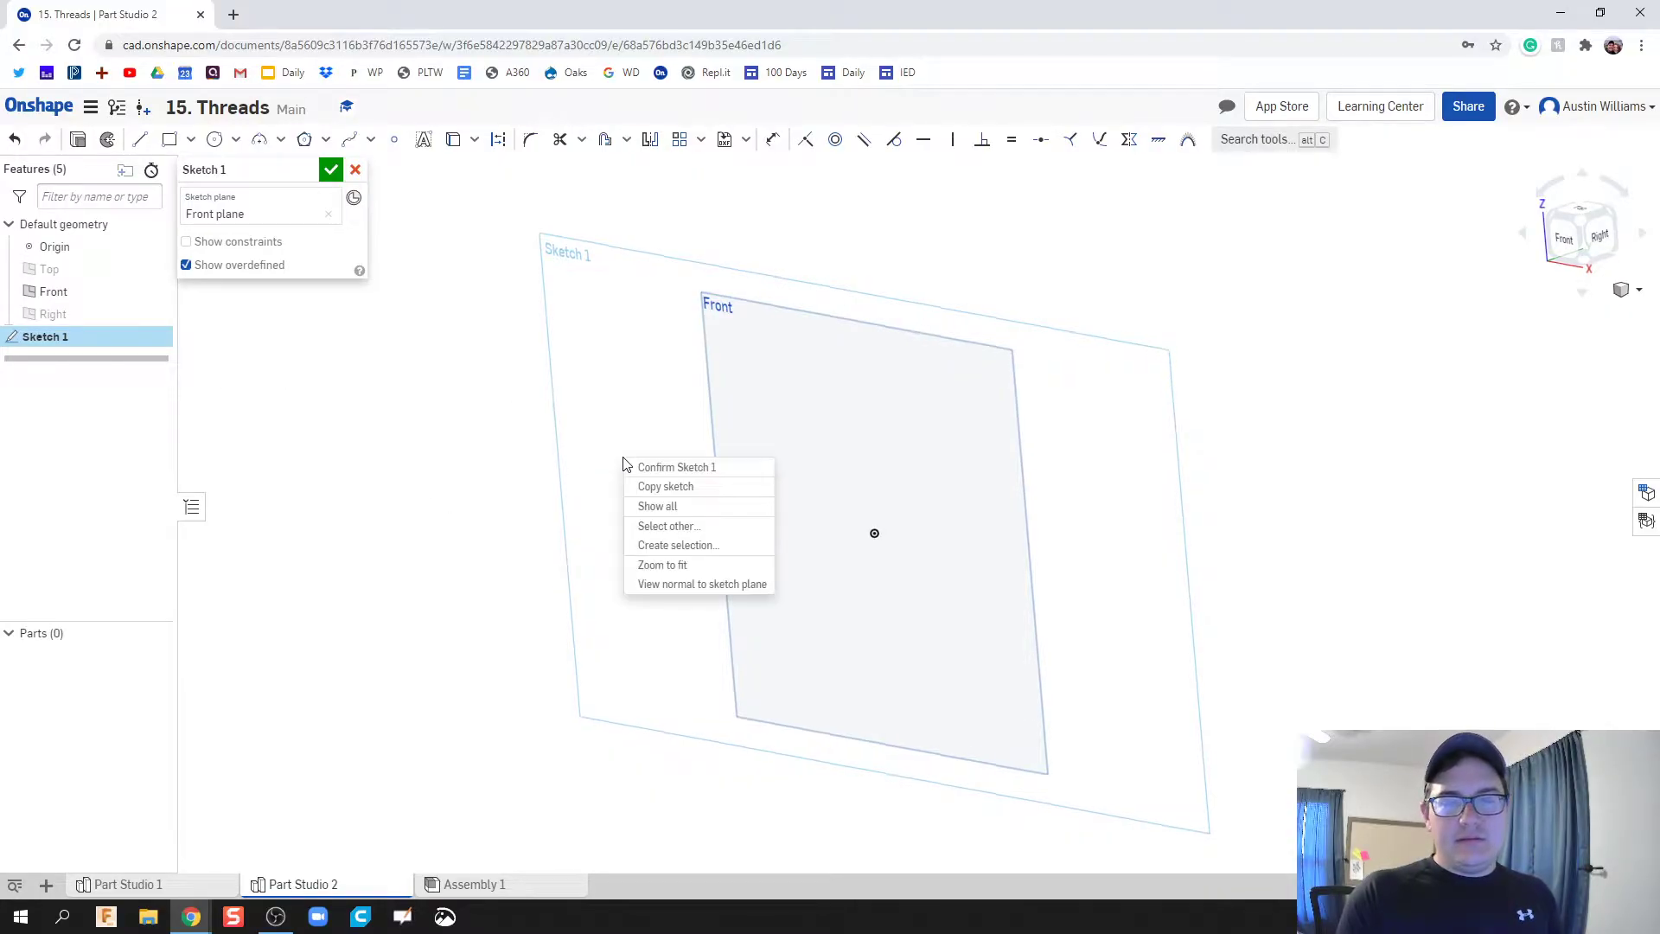
pyautogui.click(683, 584)
pyautogui.click(304, 140)
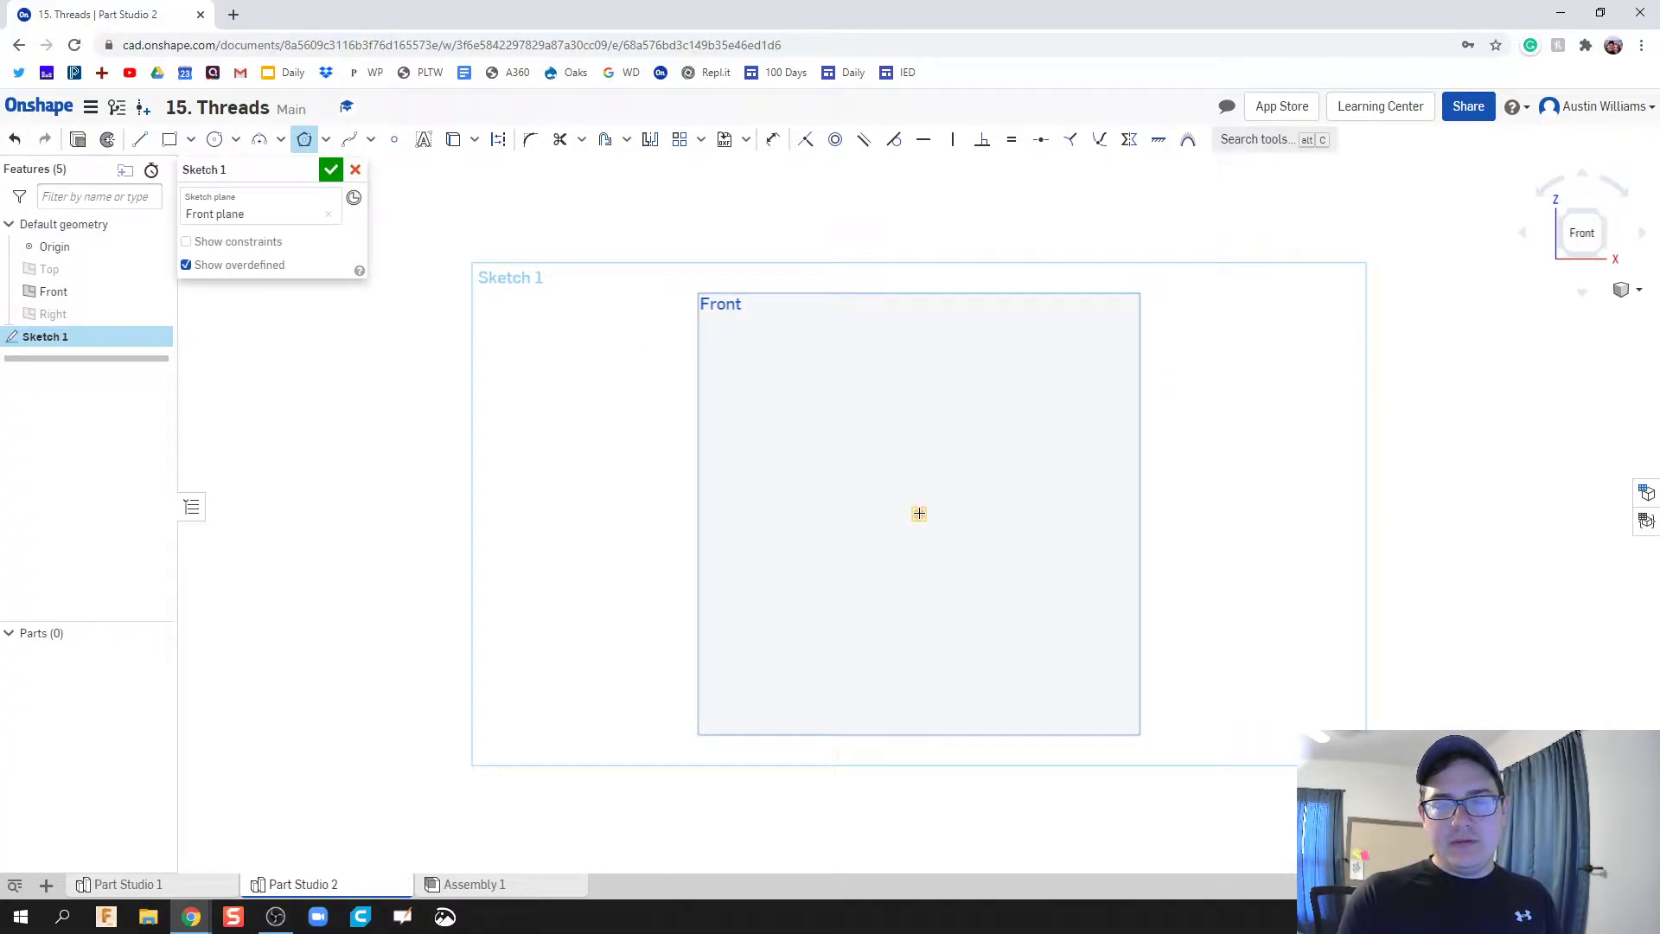
# Draw a six-sided hexagon centred on the origin
pyautogui.click(919, 514)
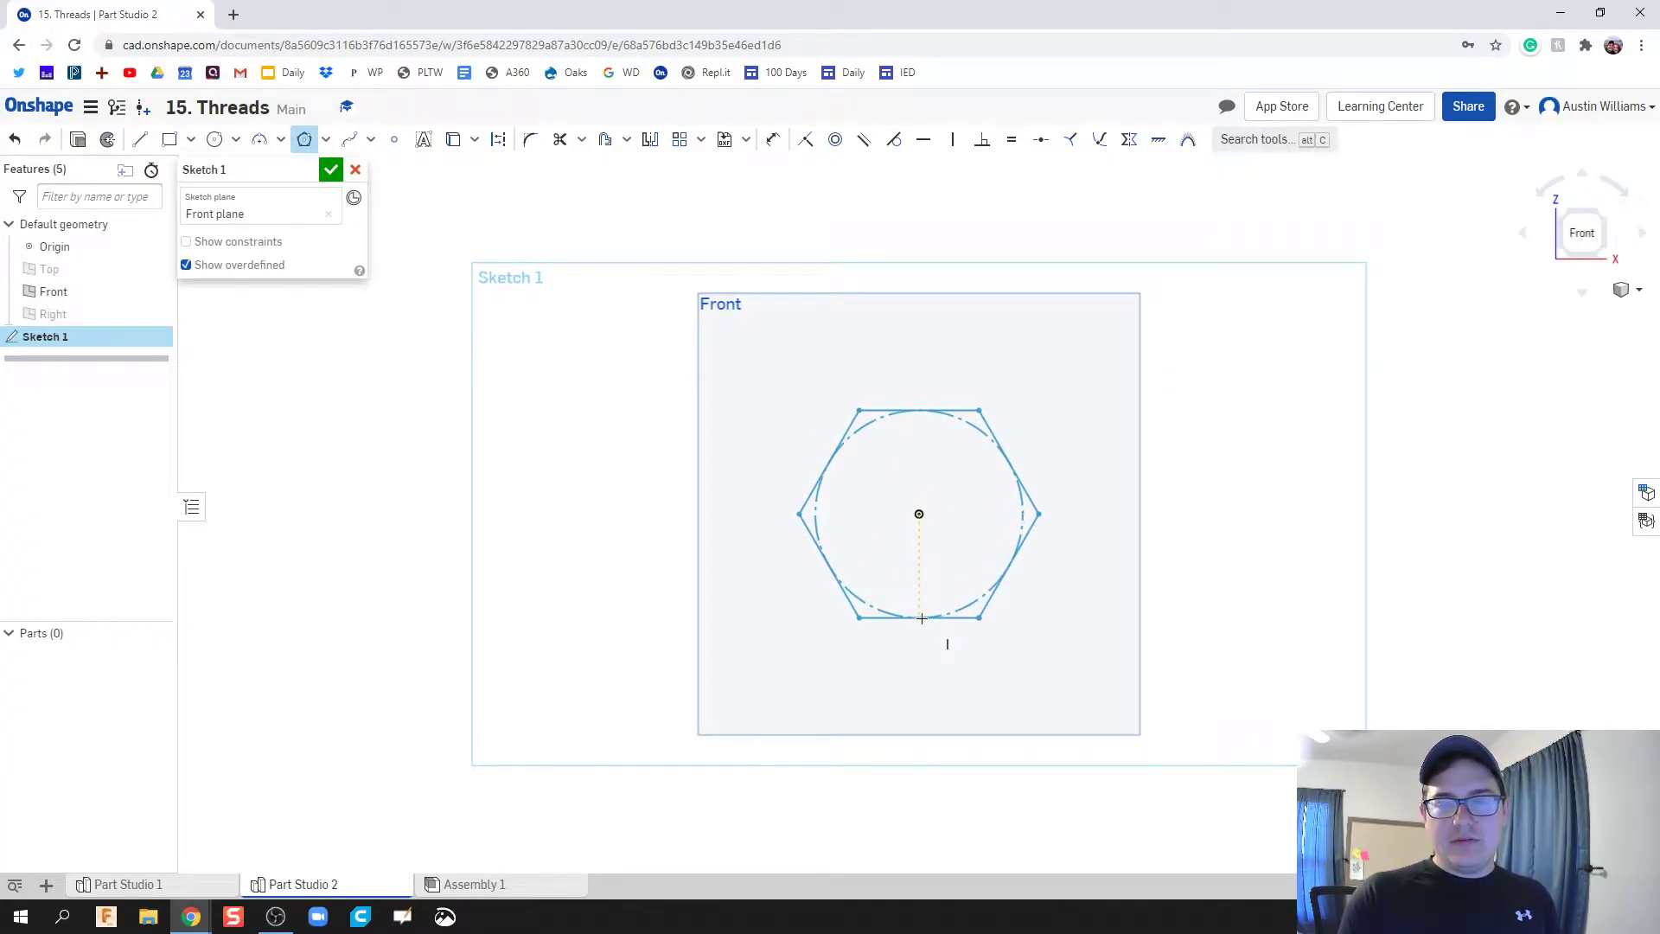
pyautogui.scroll(4, 922, 619)
pyautogui.scroll(-4, 941, 619)
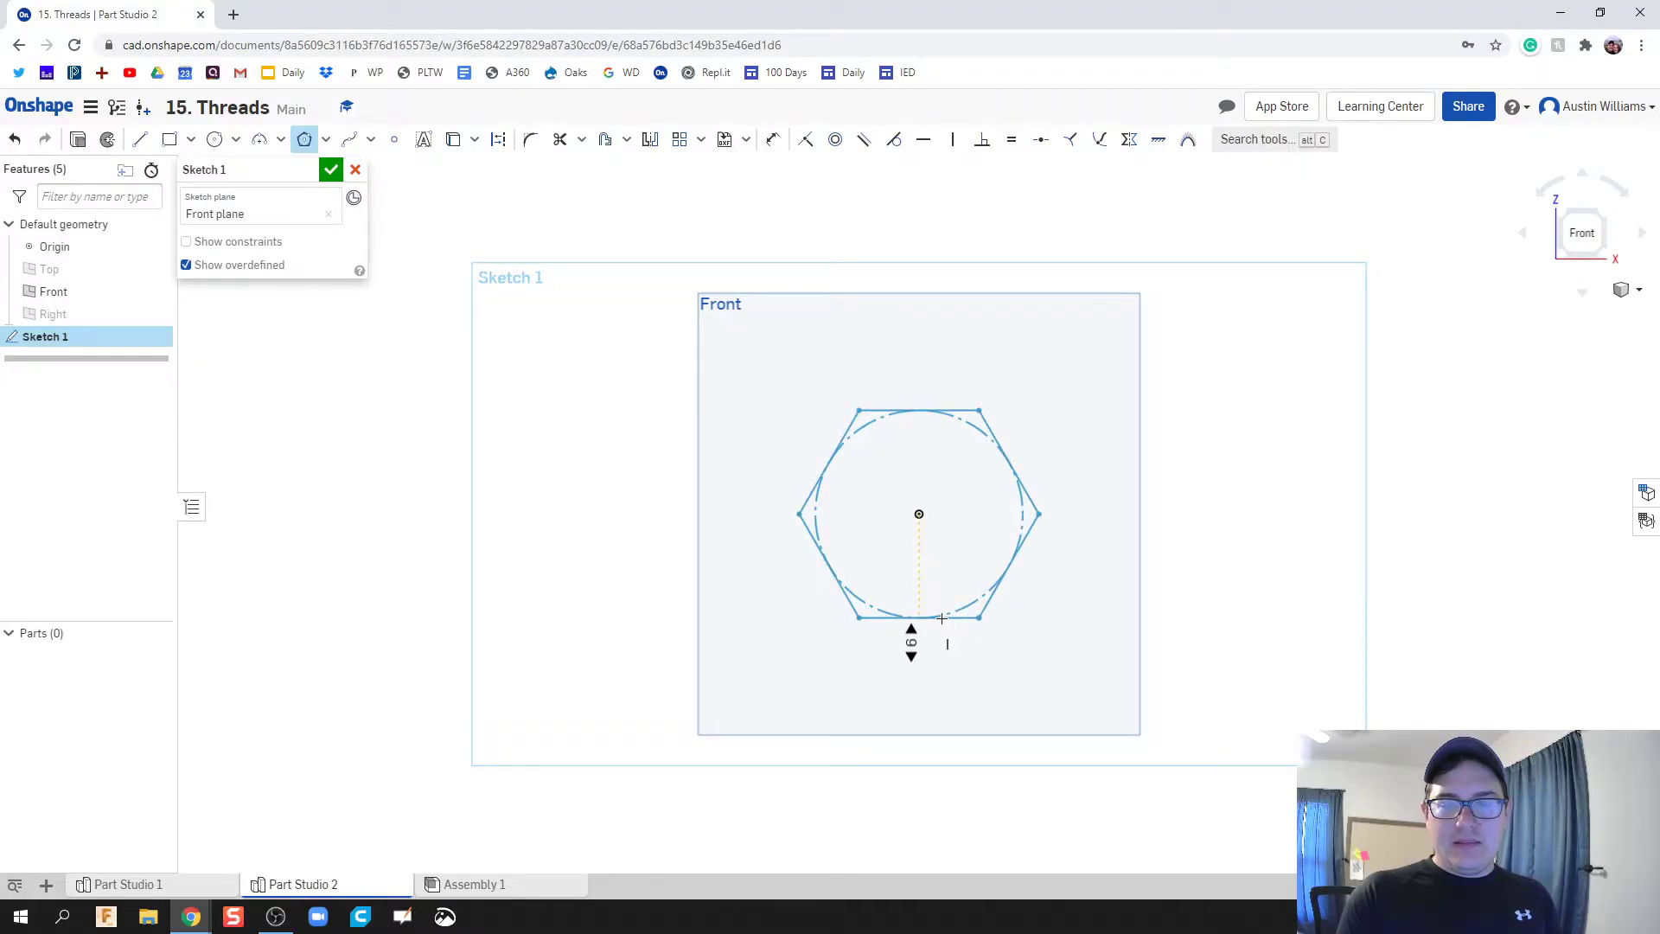
pyautogui.click(921, 620)
# Dimension the hexagon's size to 1, dismiss the rendering notice, and tilt the view
pyautogui.press('d')
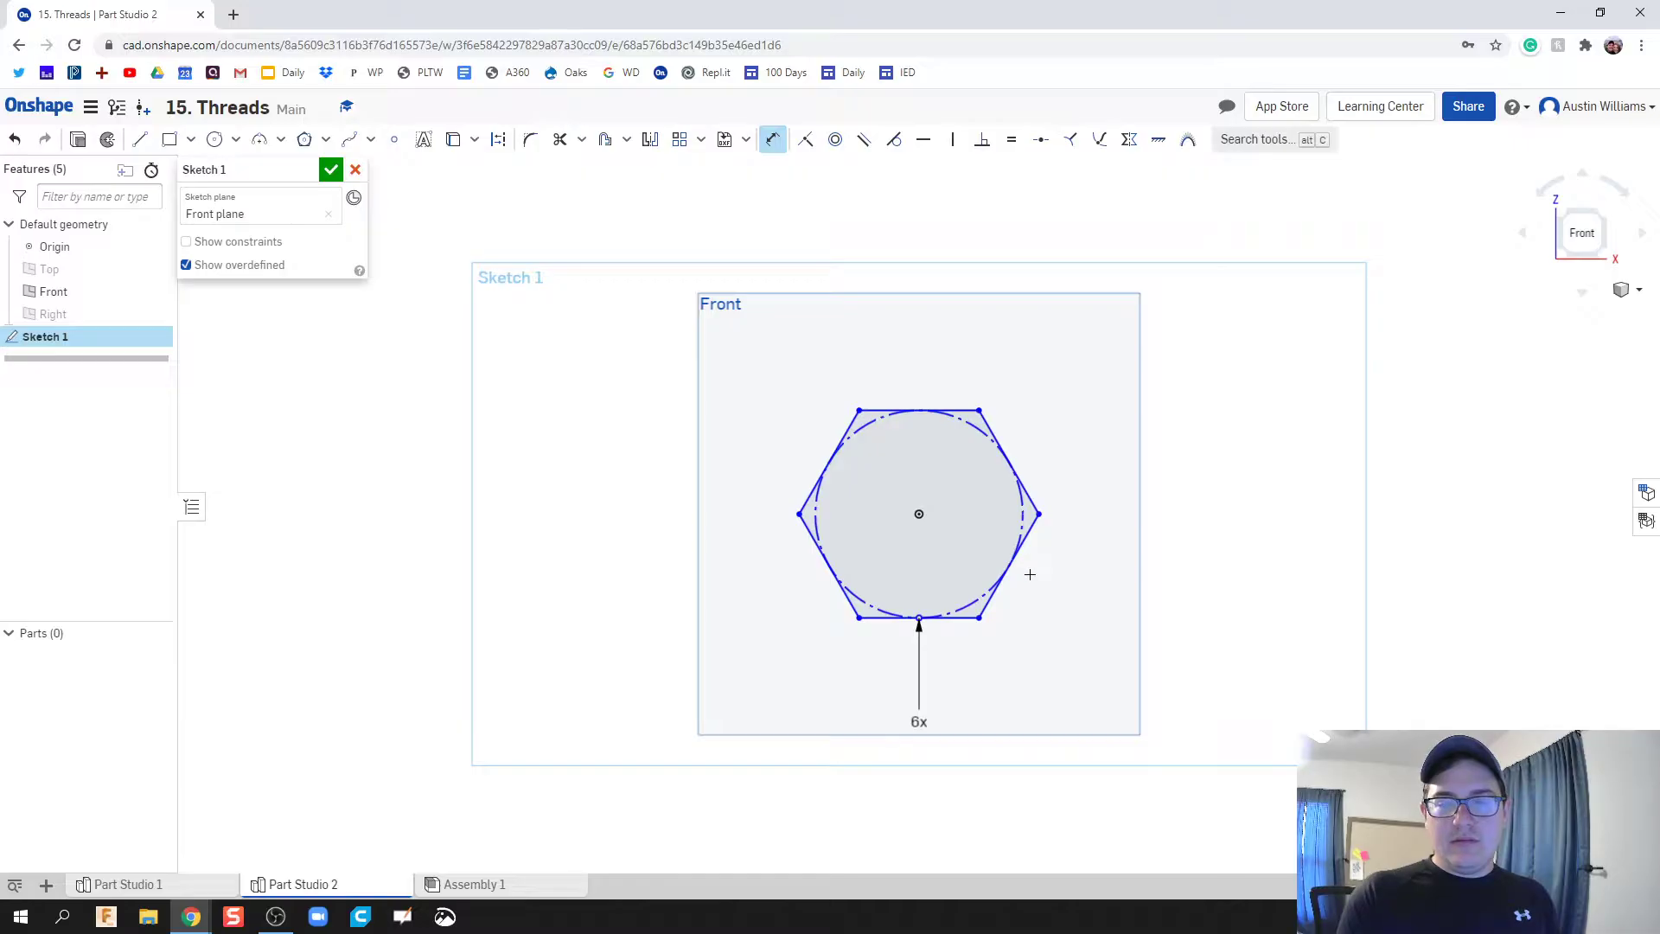
pyautogui.press('Escape')
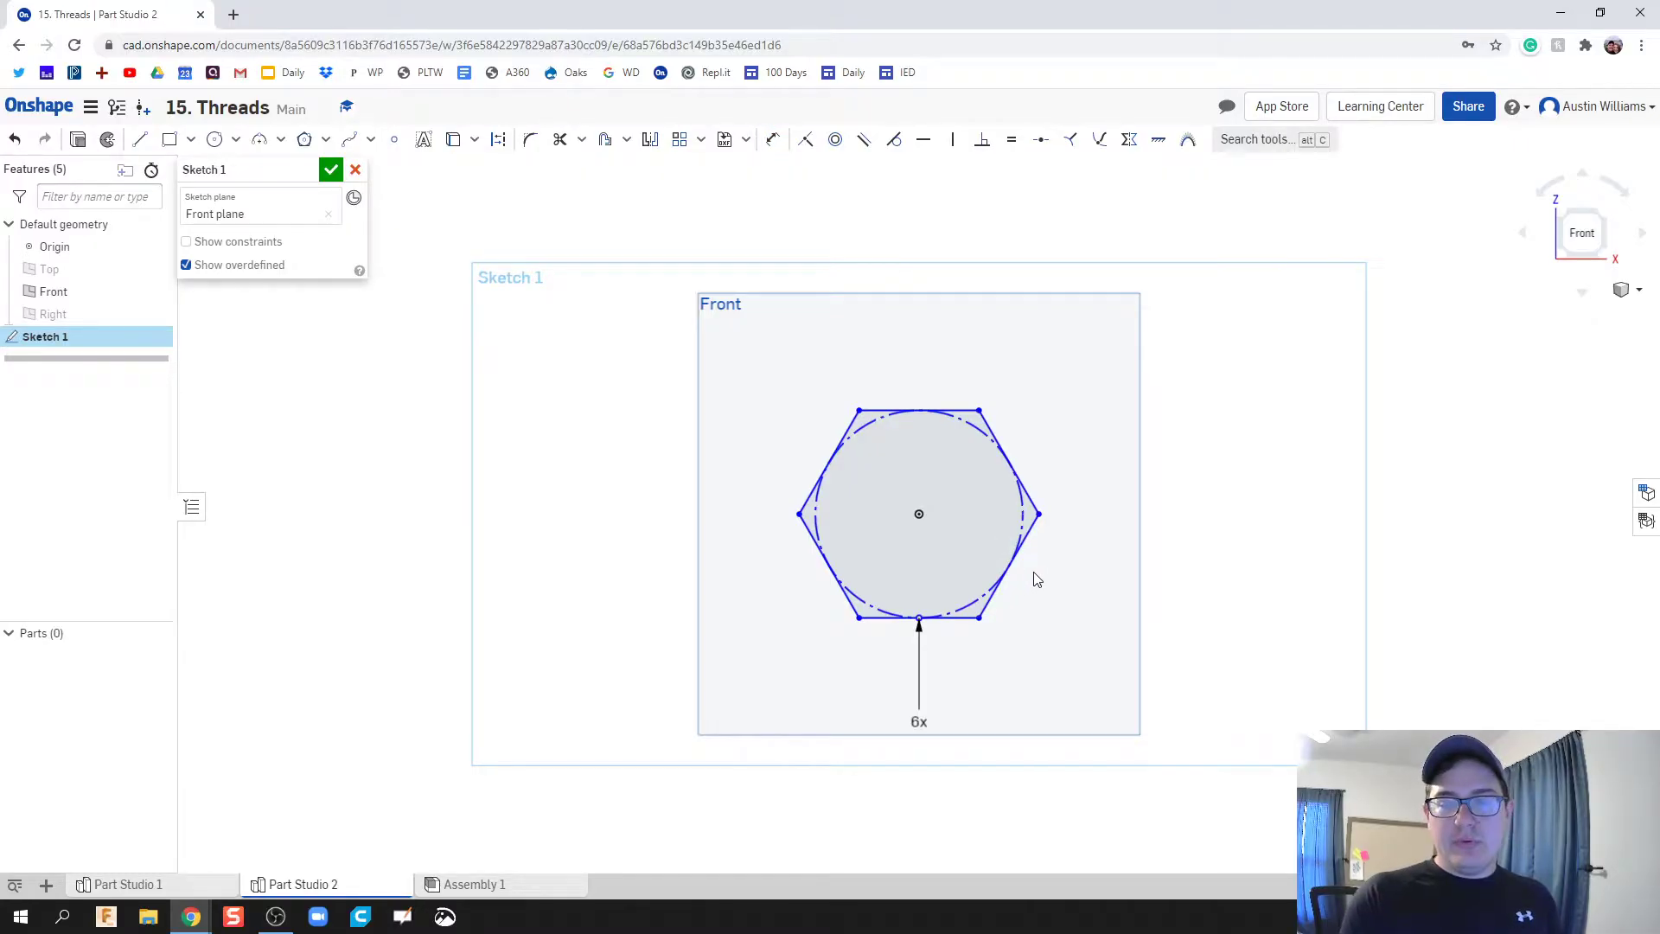
pyautogui.press('q')
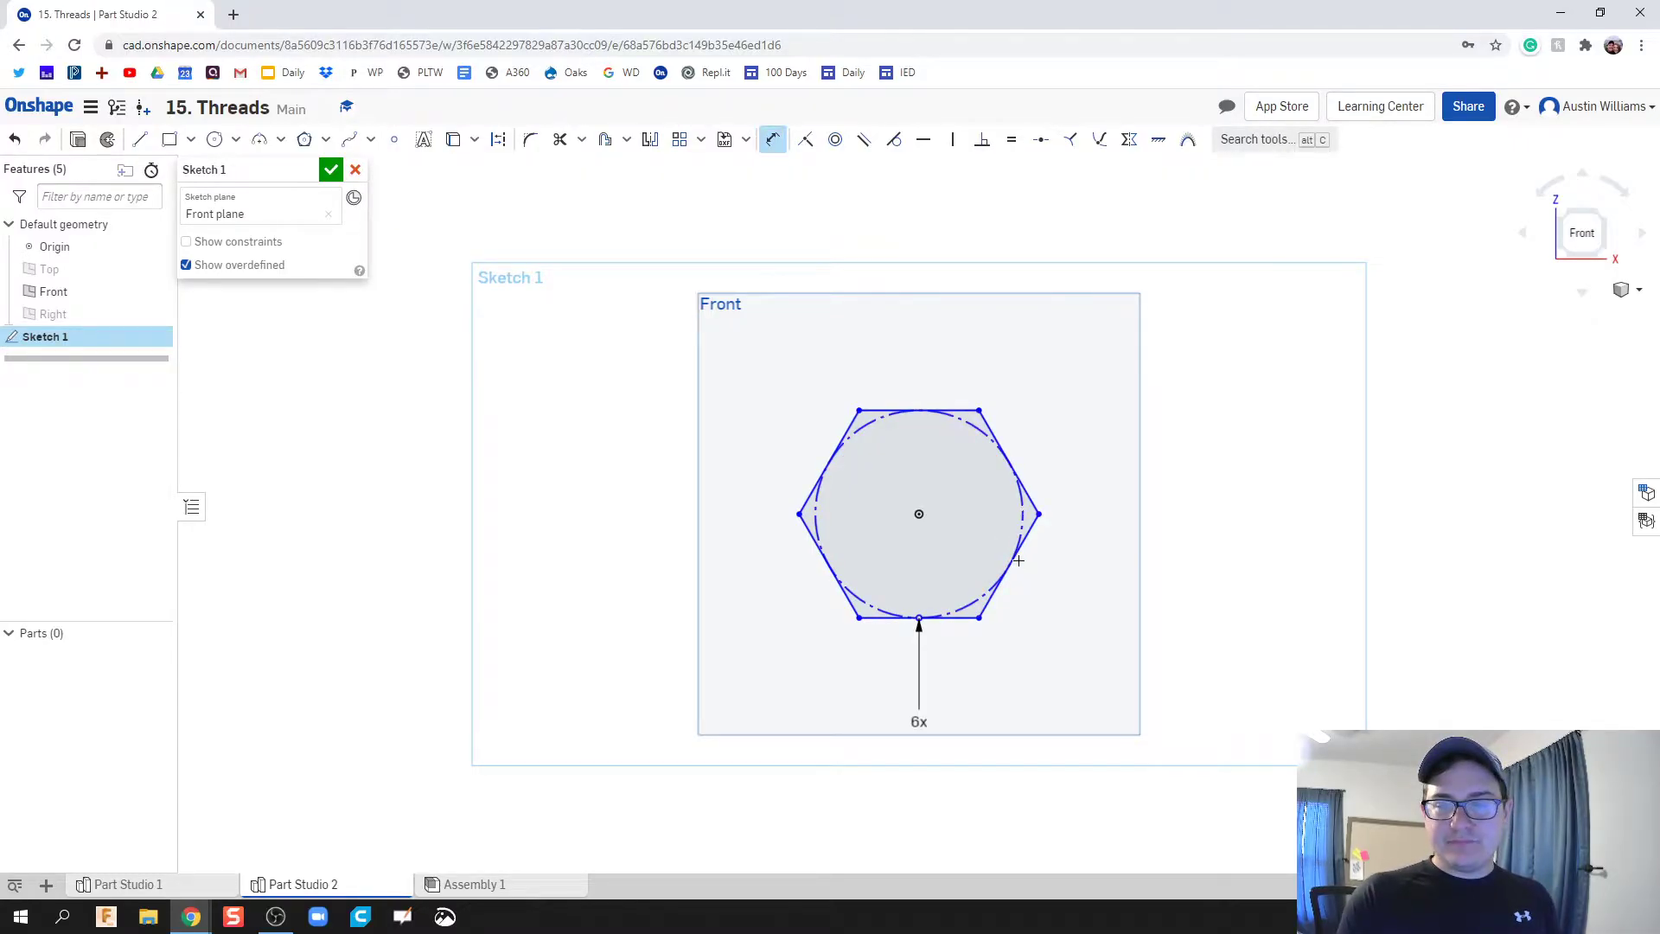
pyautogui.click(1024, 542)
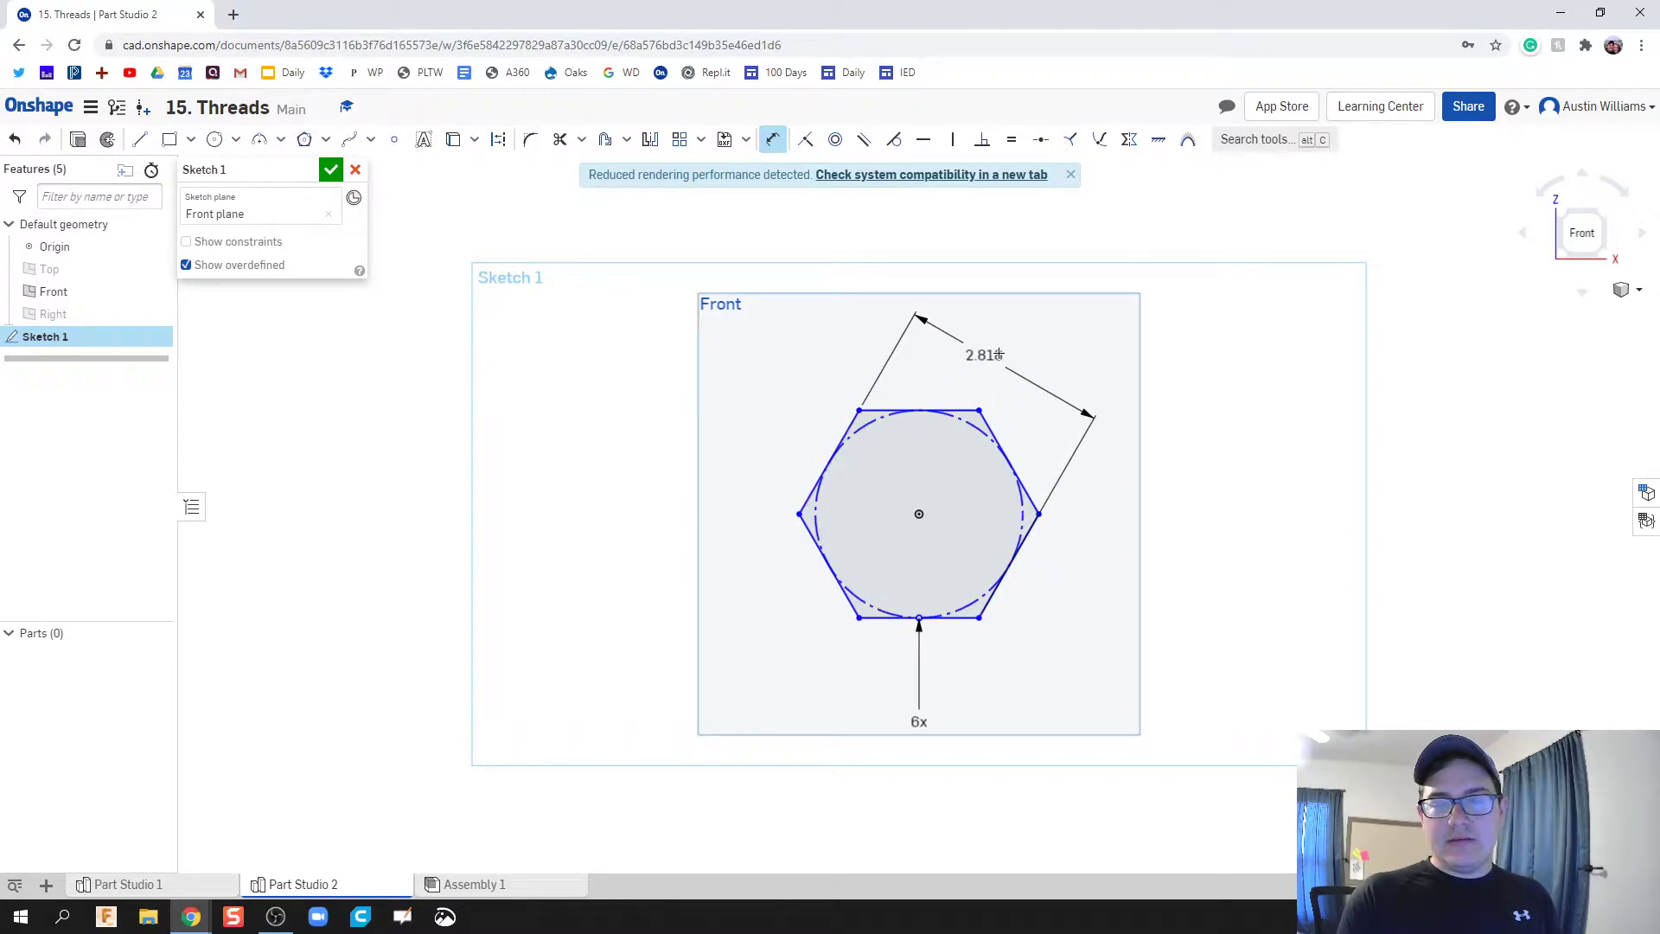
pyautogui.click(1003, 355)
pyautogui.write('1')
pyautogui.press('Return')
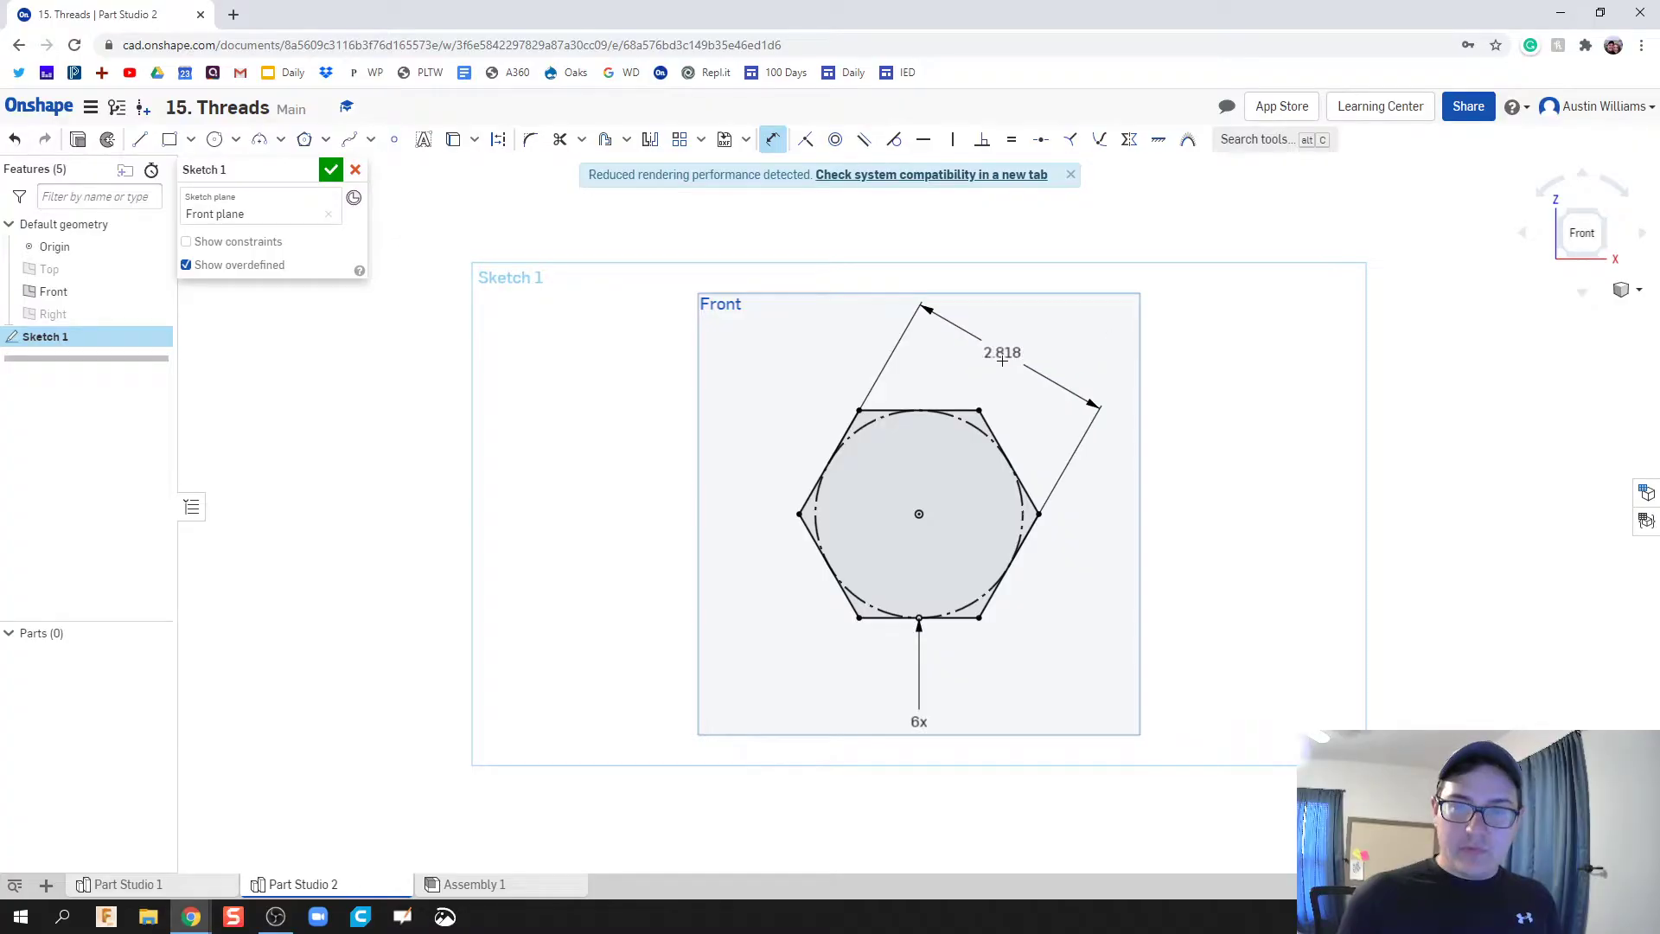
pyautogui.scroll(5, 956, 548)
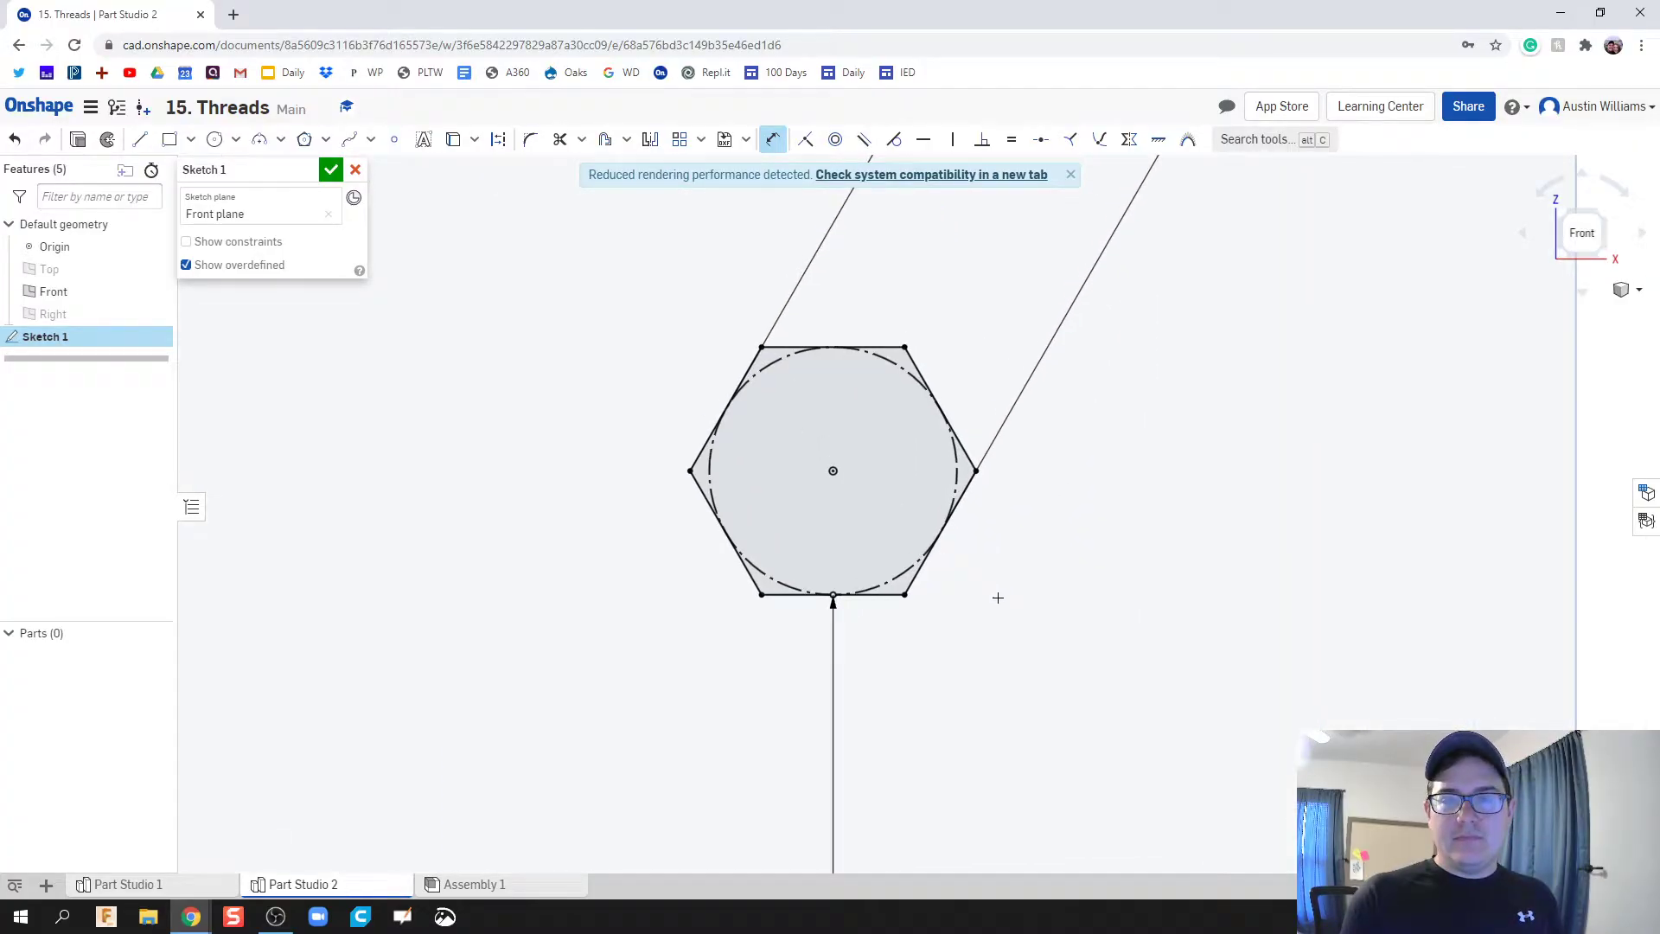
pyautogui.click(1069, 175)
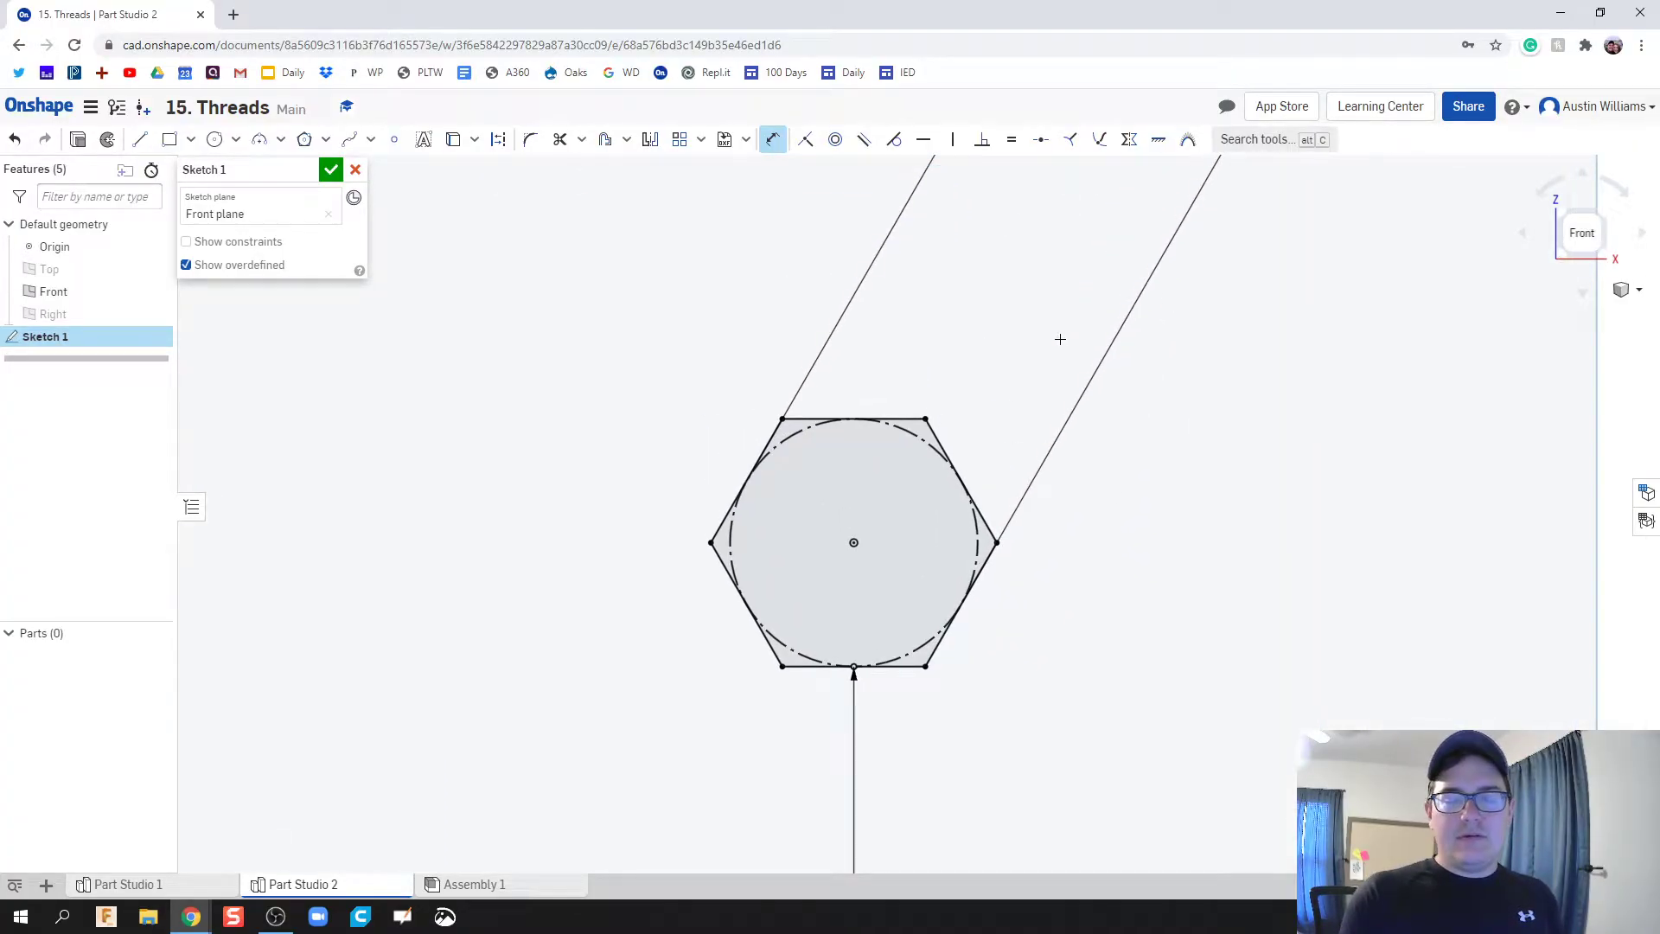
pyautogui.moveTo(1060, 339); pyautogui.dragTo(968, 431, button='right')
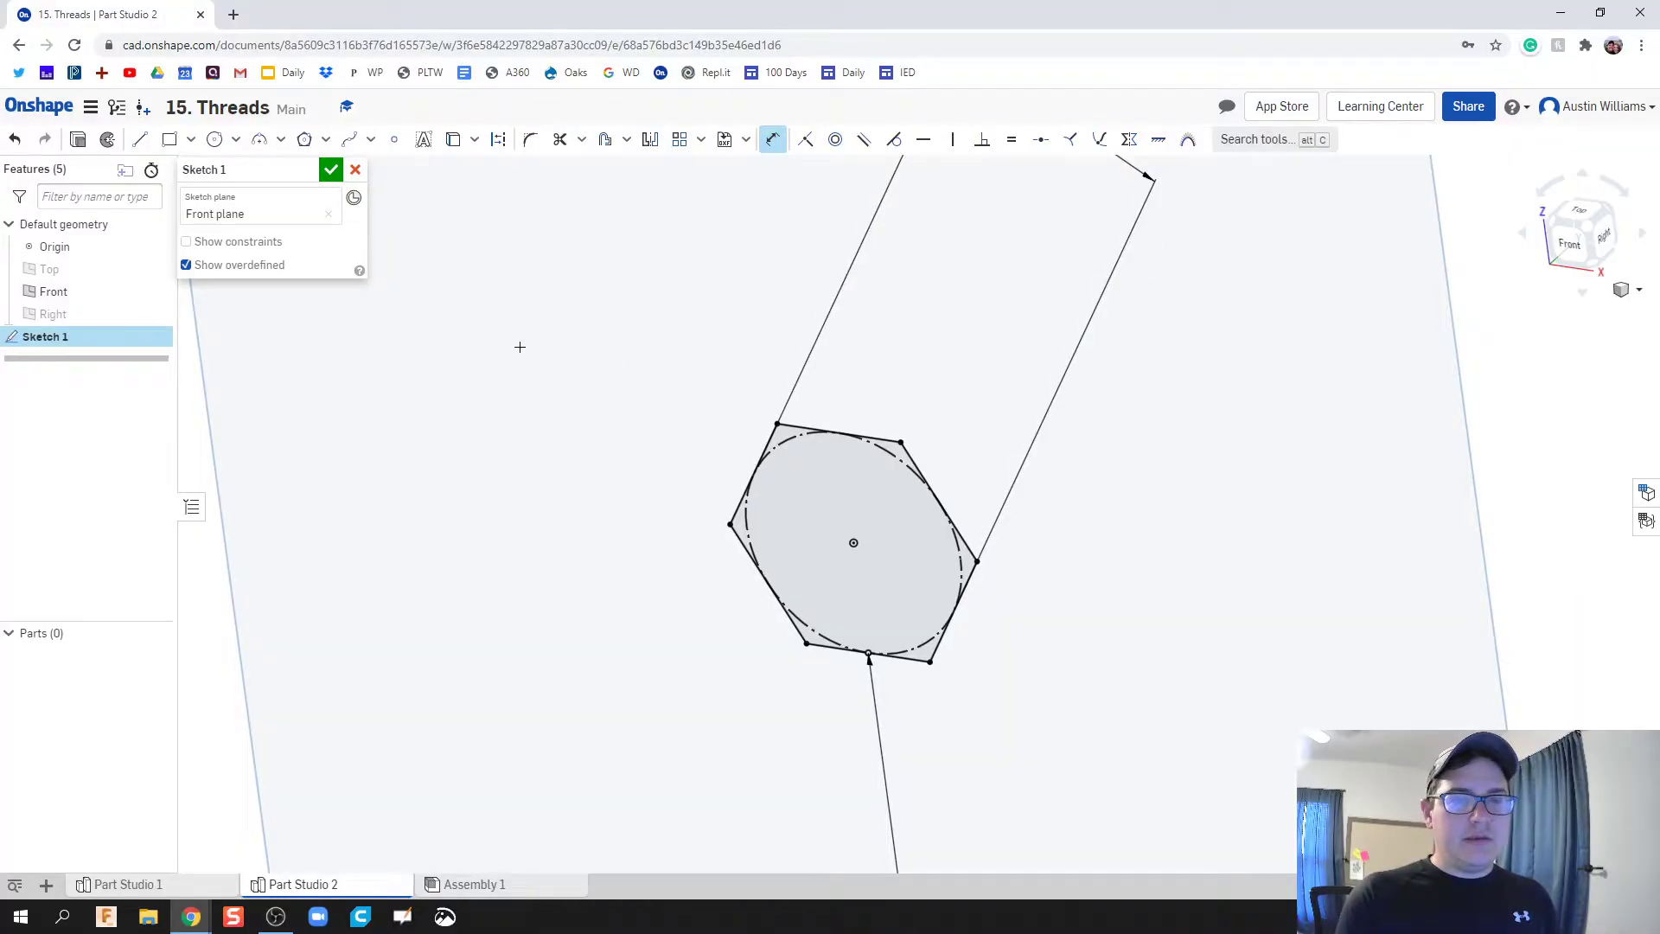
pyautogui.click(331, 169)
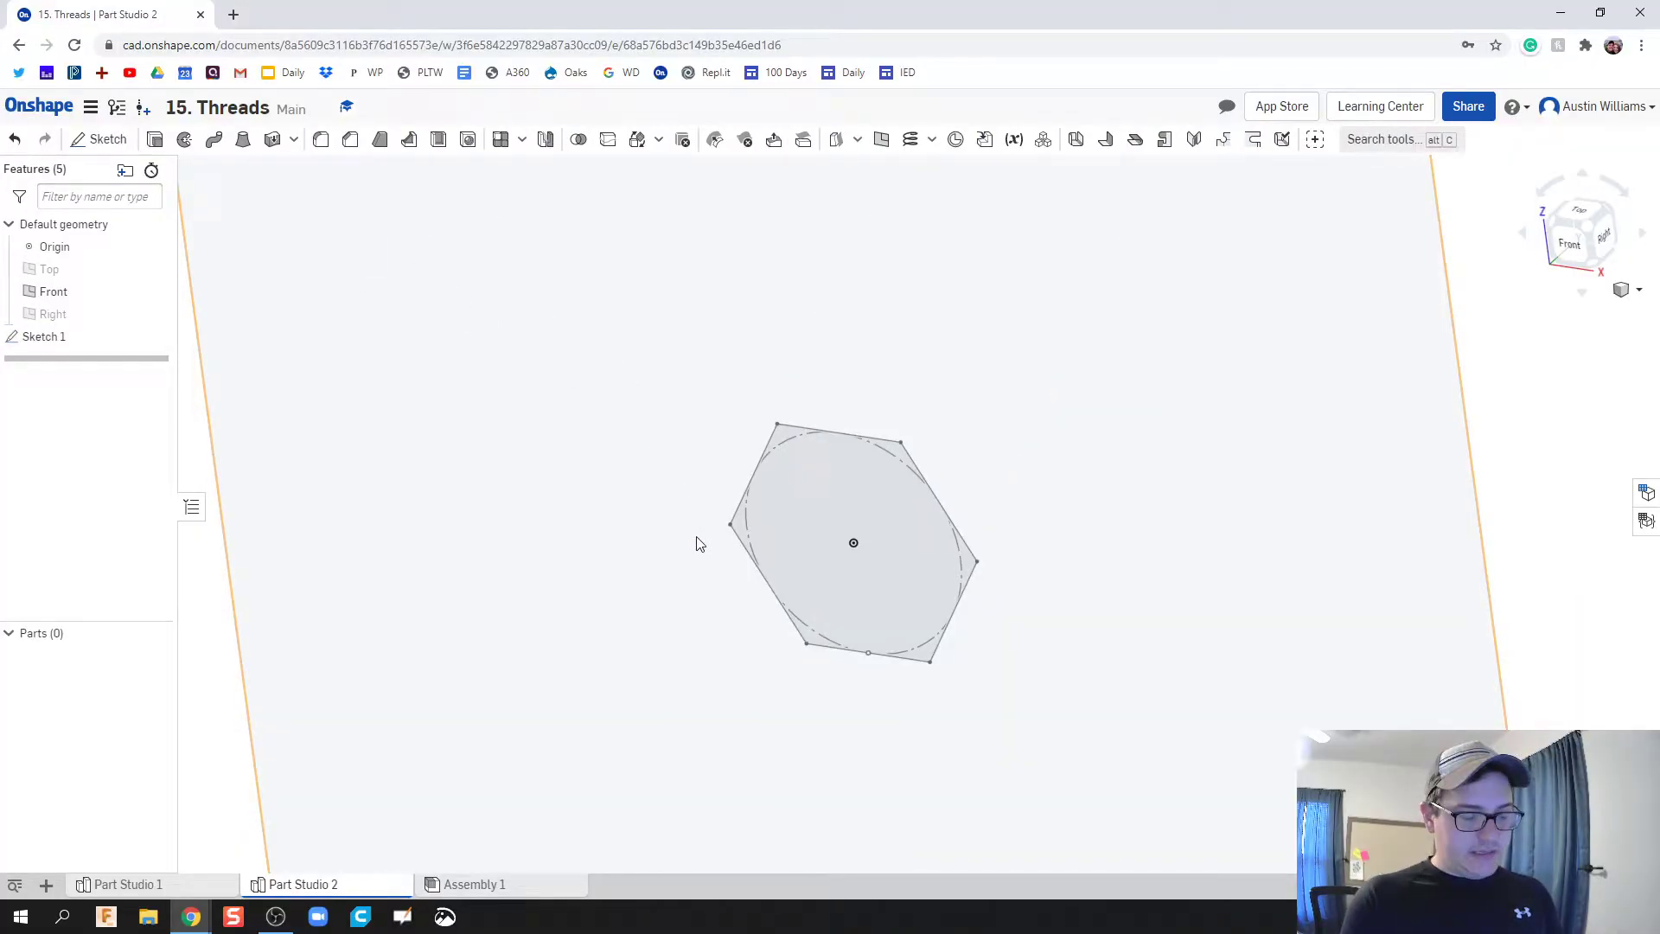
pyautogui.click(804, 559)
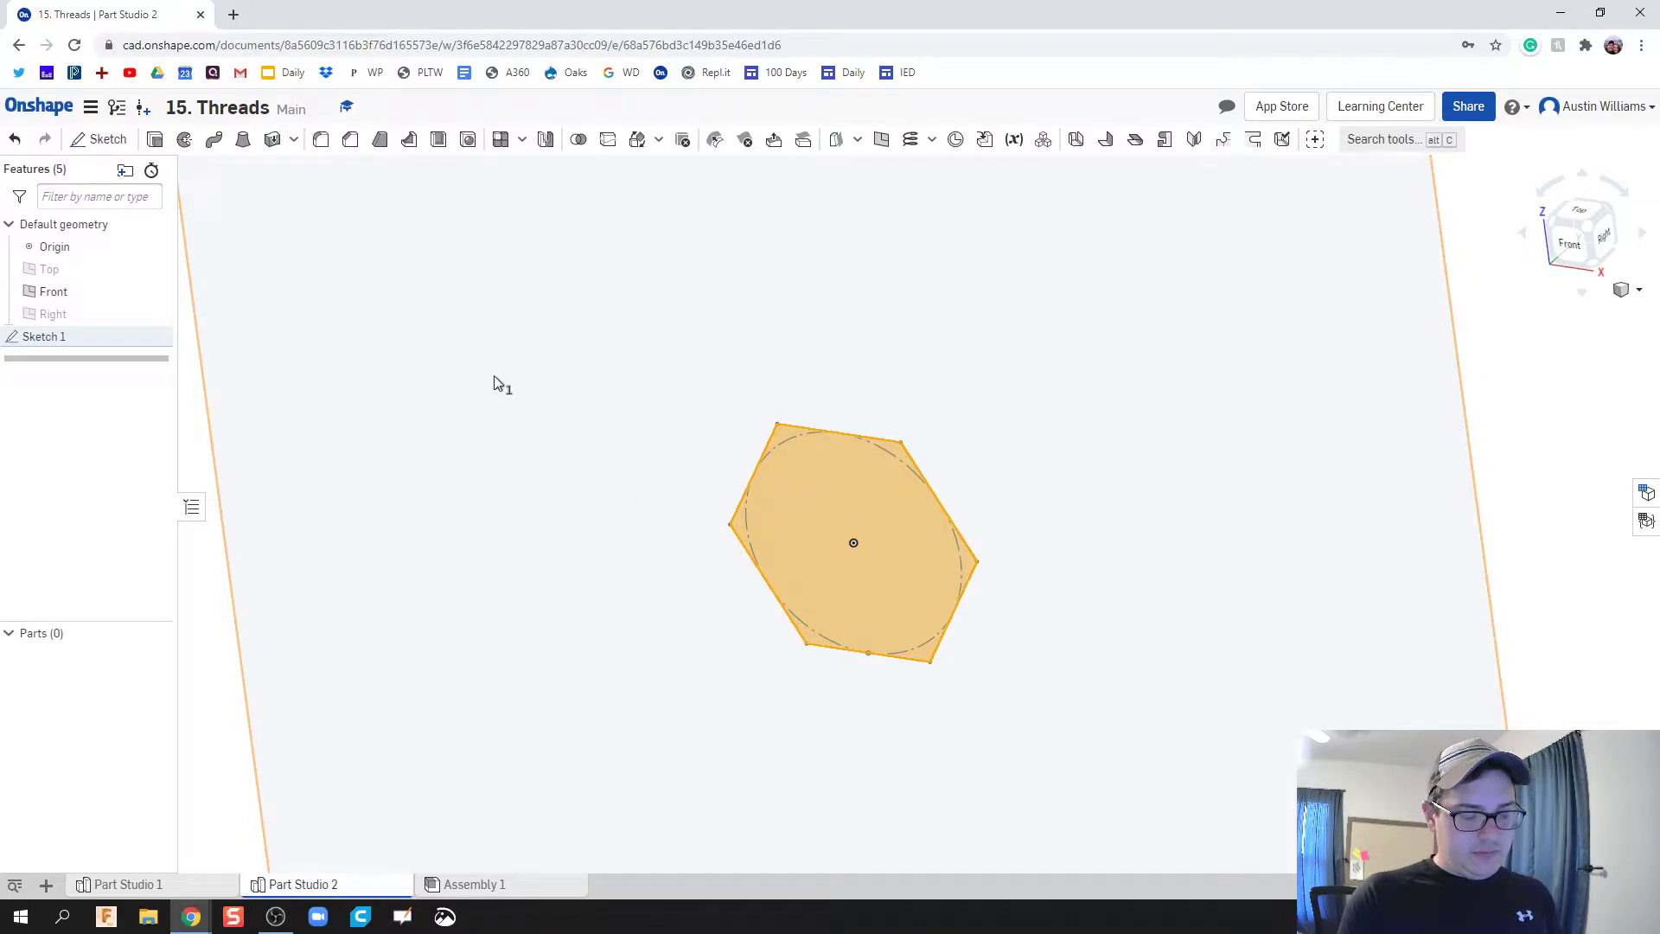
pyautogui.hotkey('shift', 'e')
pyautogui.click(806, 529)
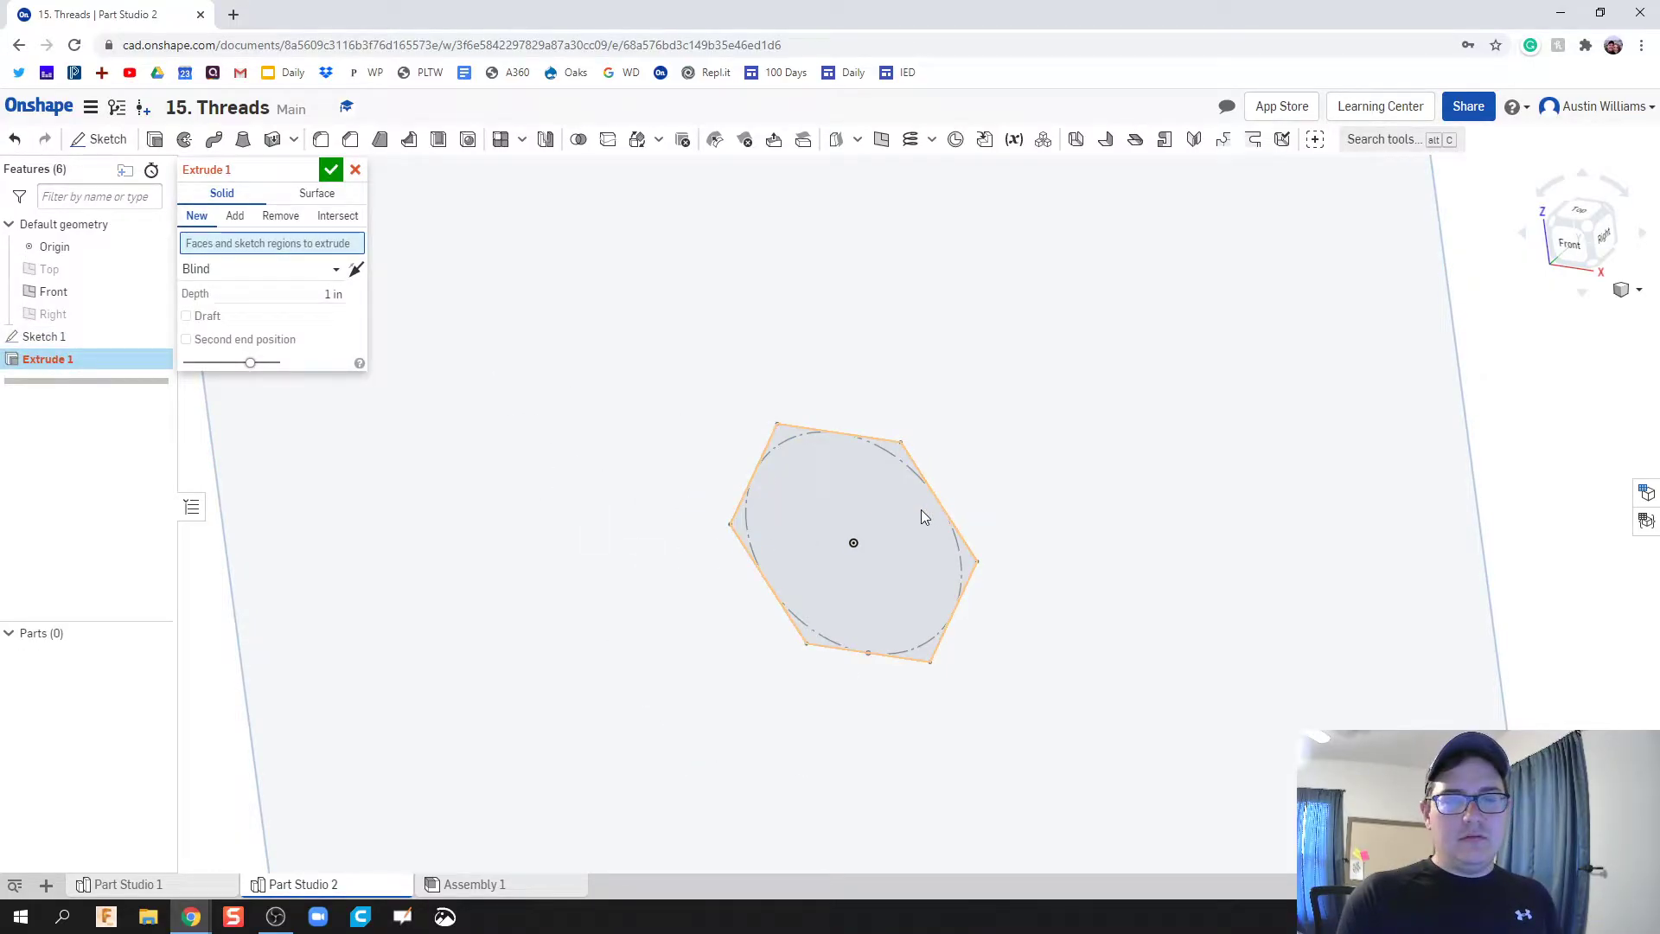
pyautogui.click(849, 513)
pyautogui.click(335, 310)
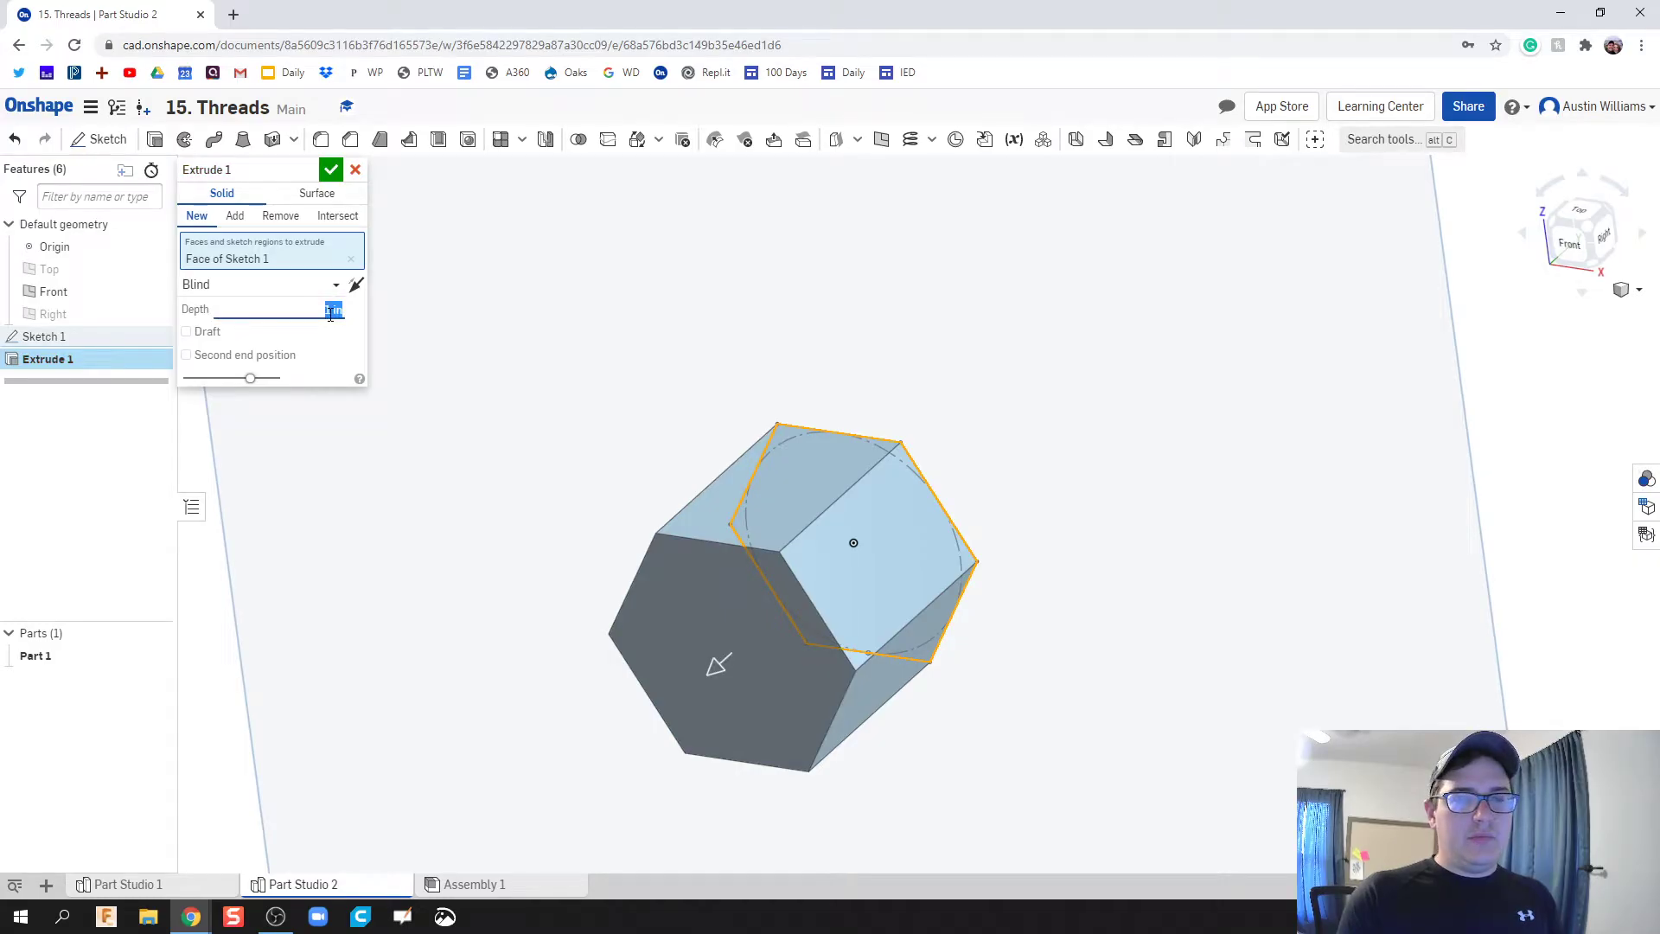
pyautogui.write('0.5')
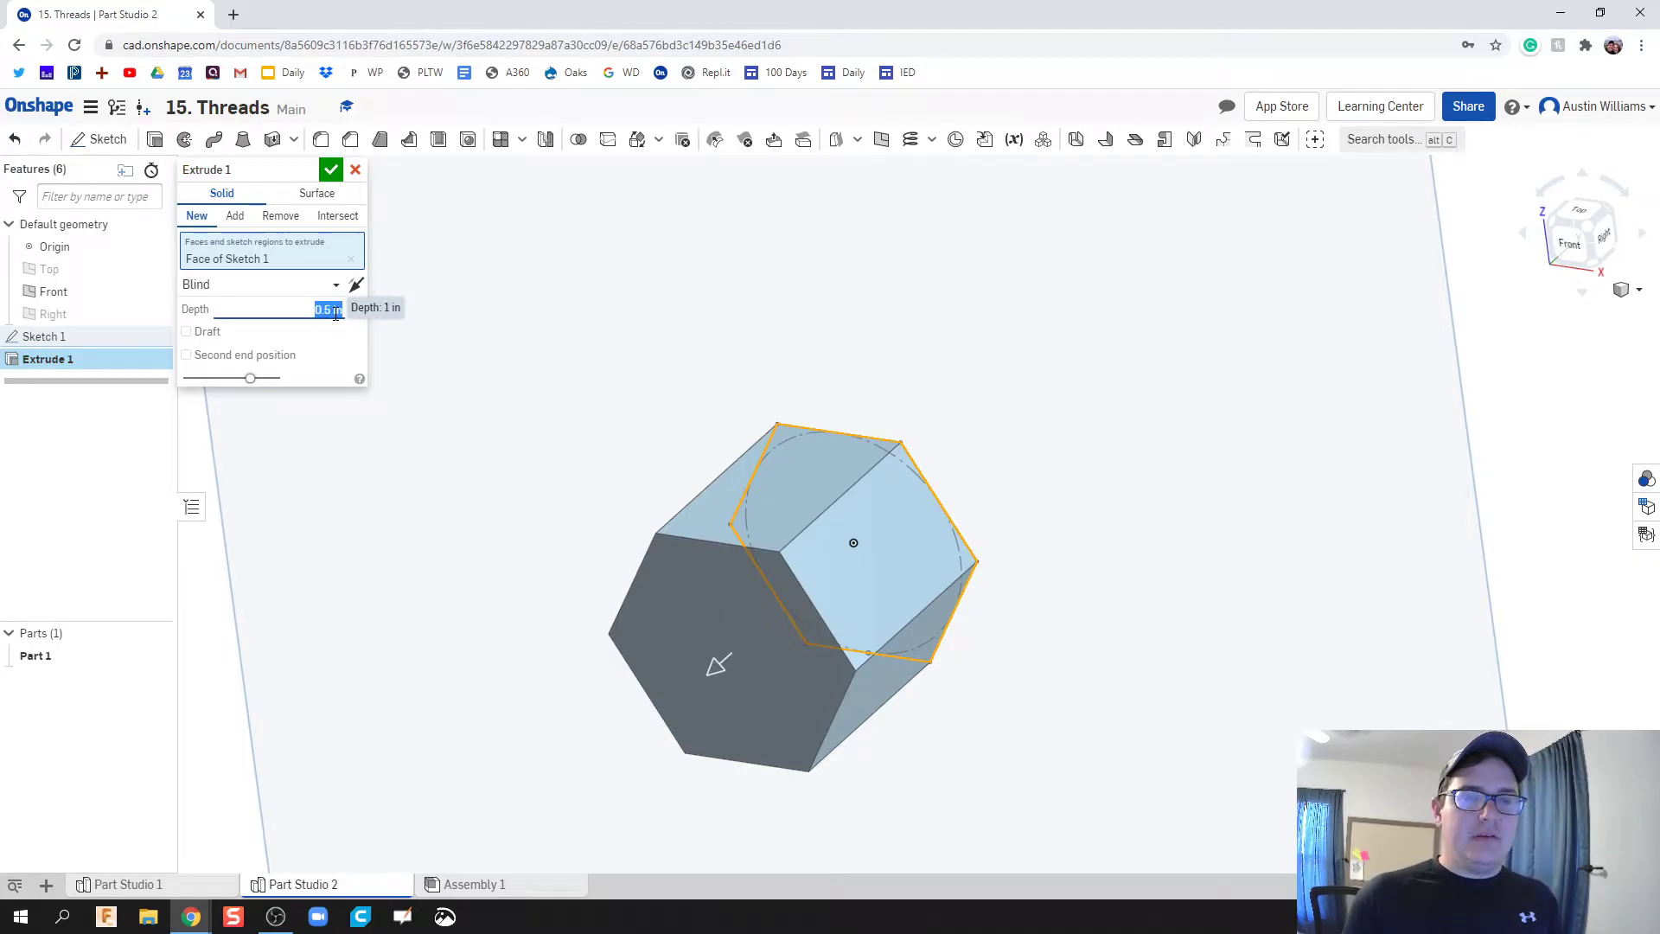
pyautogui.click(331, 170)
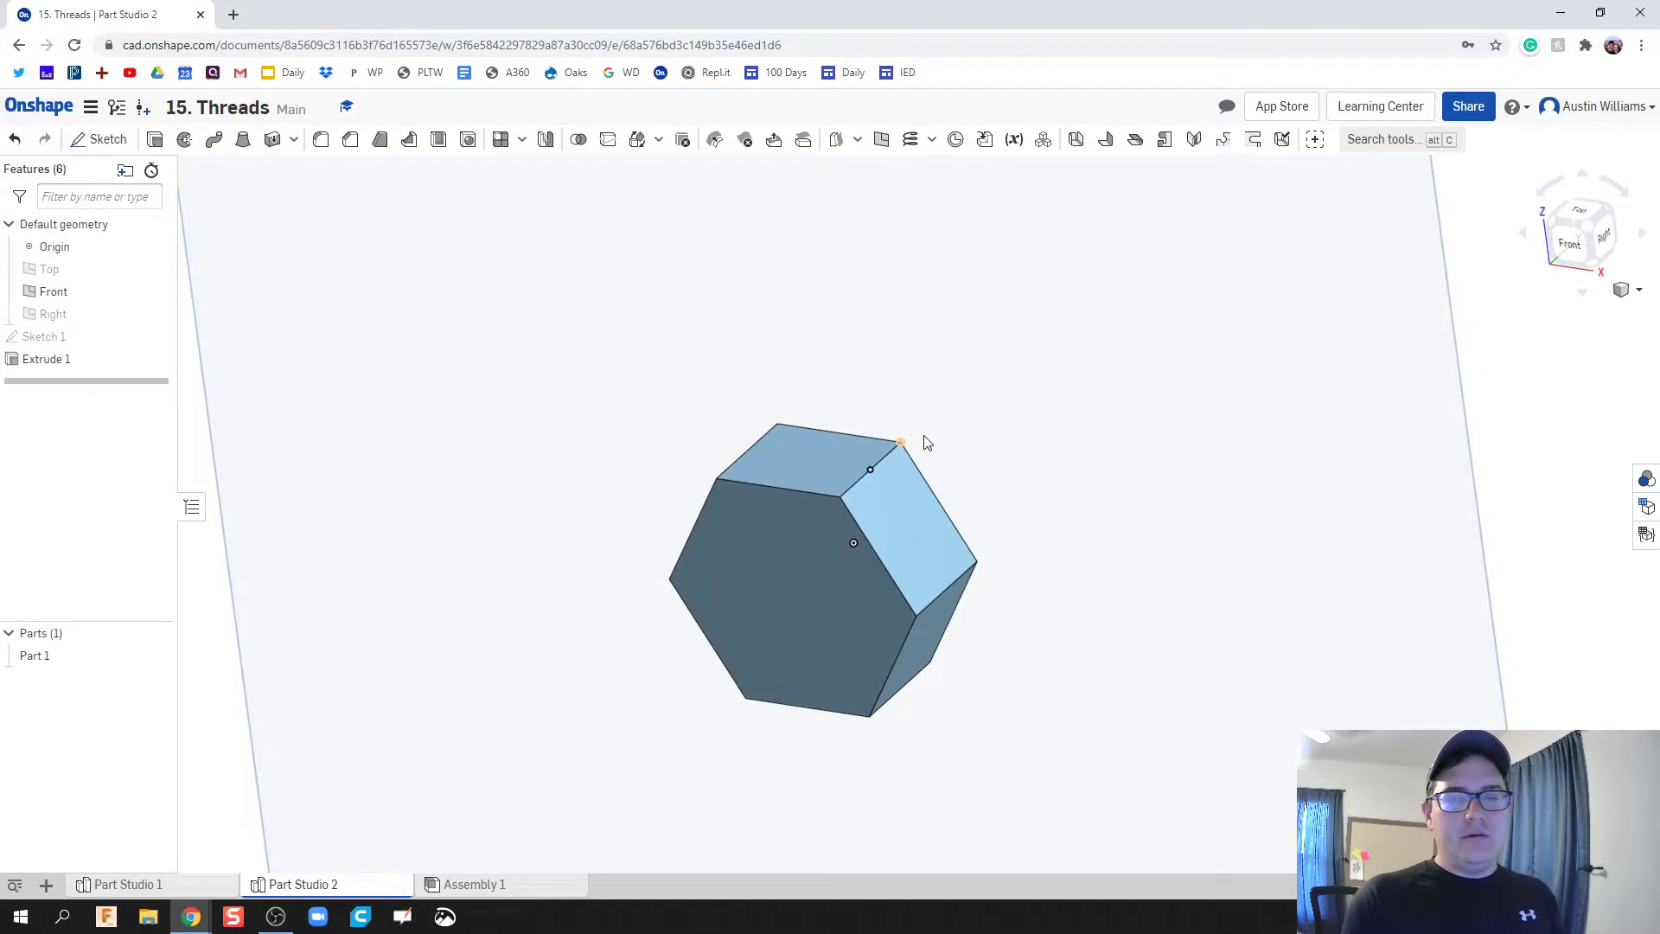
pyautogui.moveTo(922, 437); pyautogui.dragTo(853, 485, button='right')
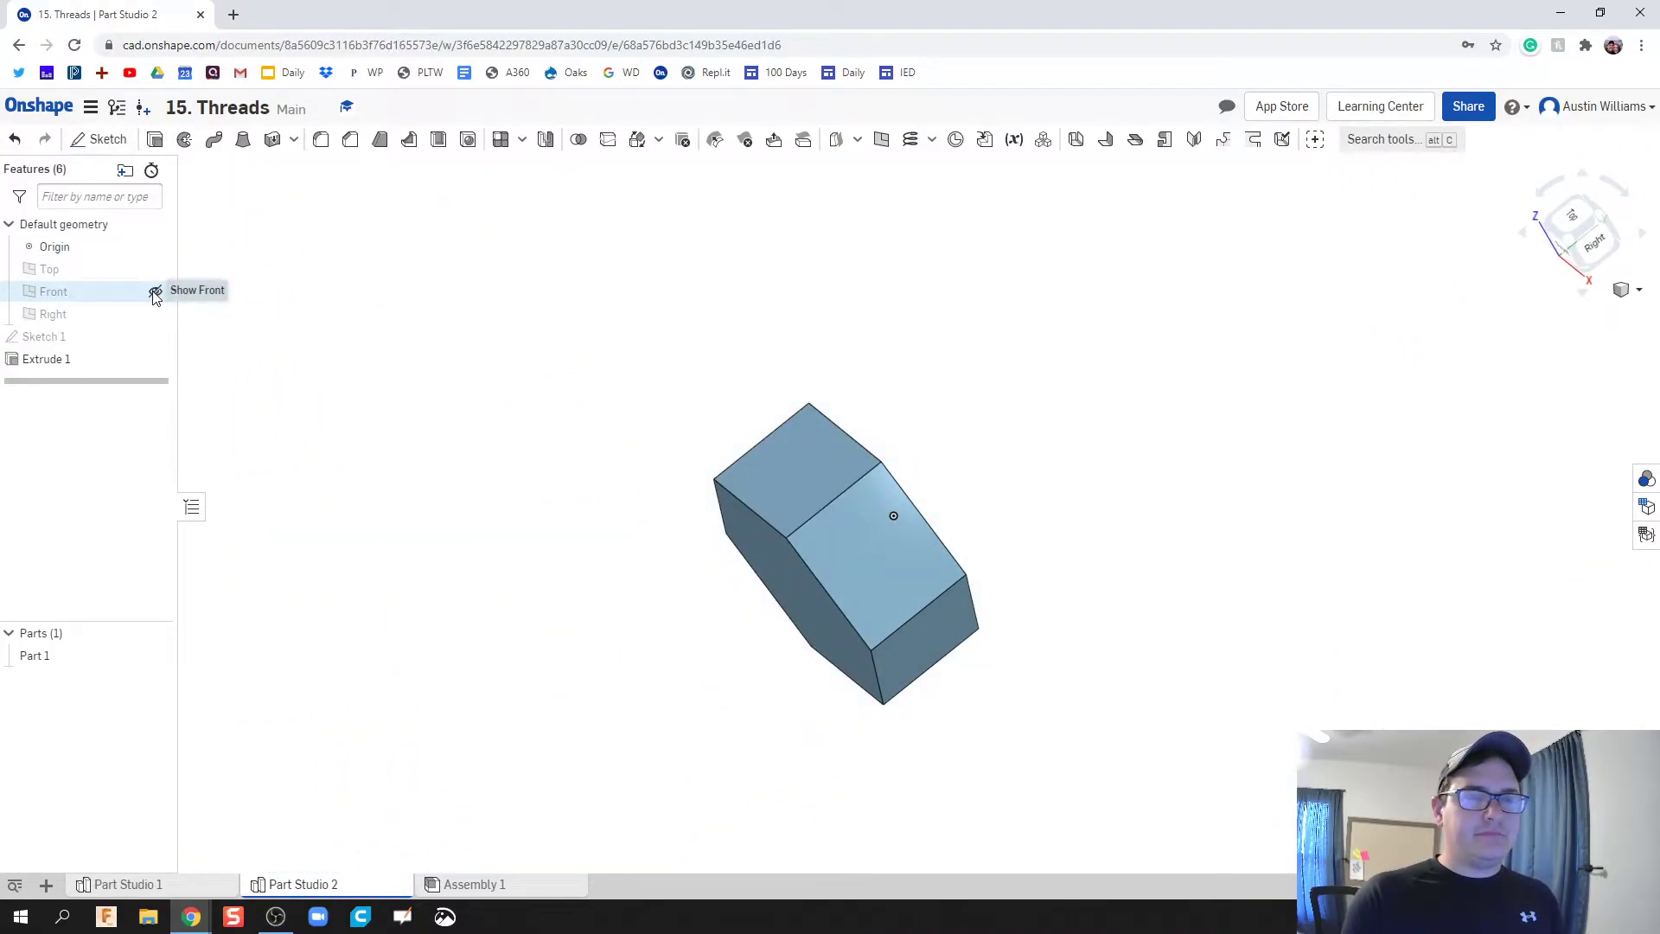
pyautogui.moveTo(1081, 470); pyautogui.dragTo(1002, 508, button='right')
pyautogui.moveTo(1001, 508); pyautogui.dragTo(792, 522, button='middle')
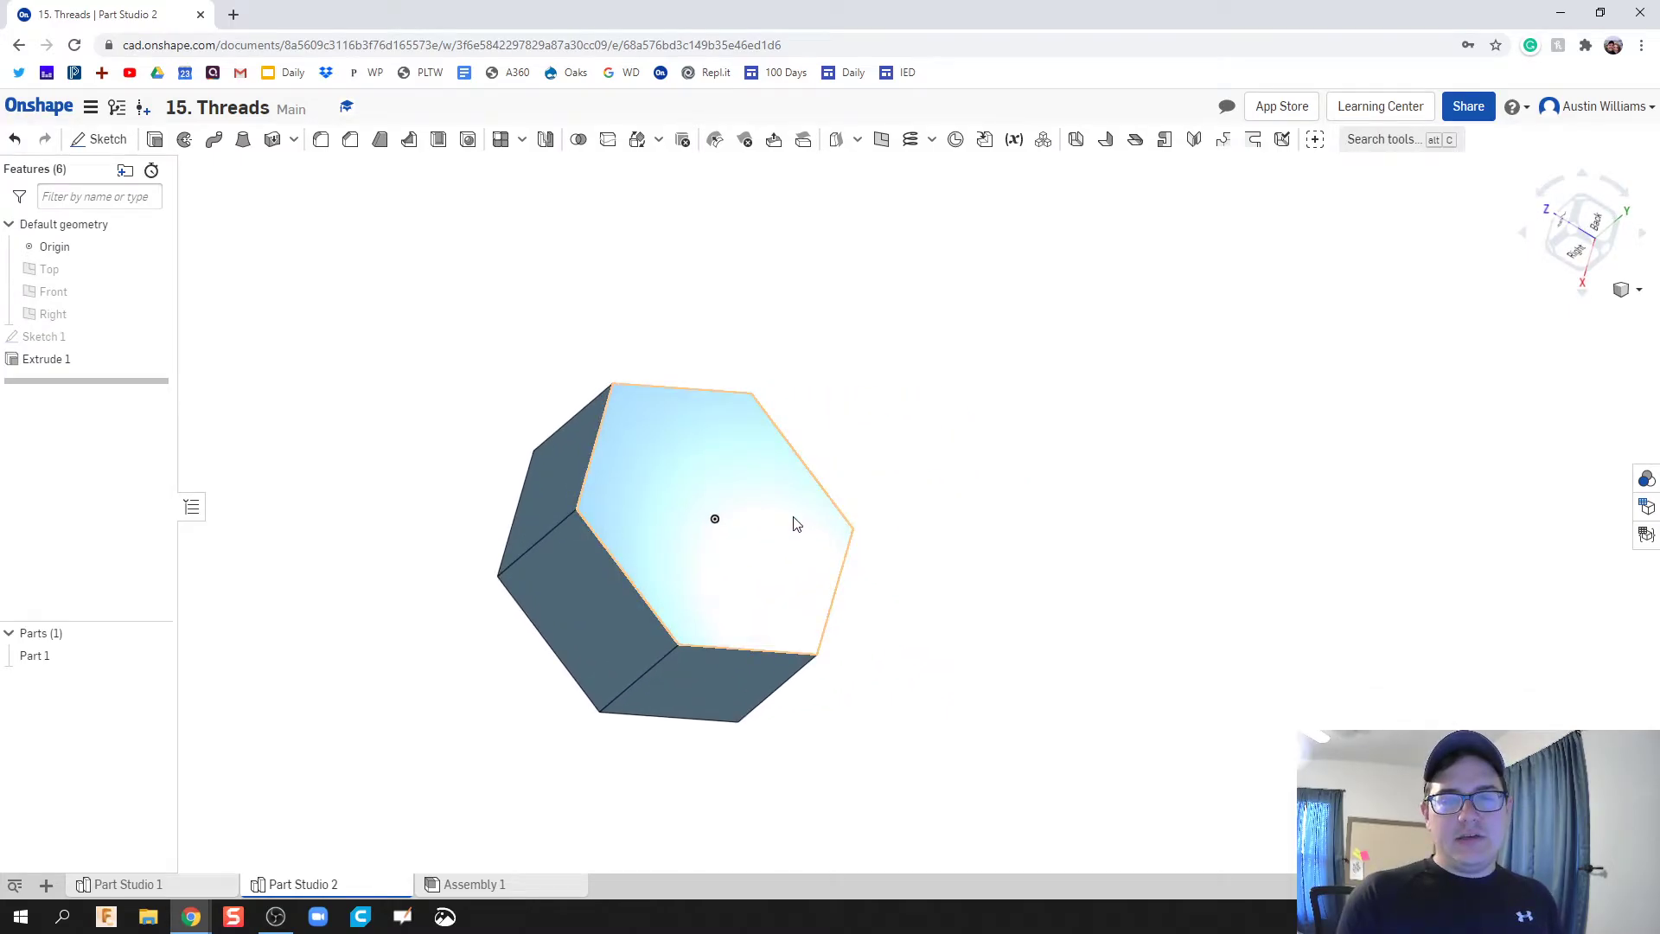
pyautogui.scroll(-2, 796, 522)
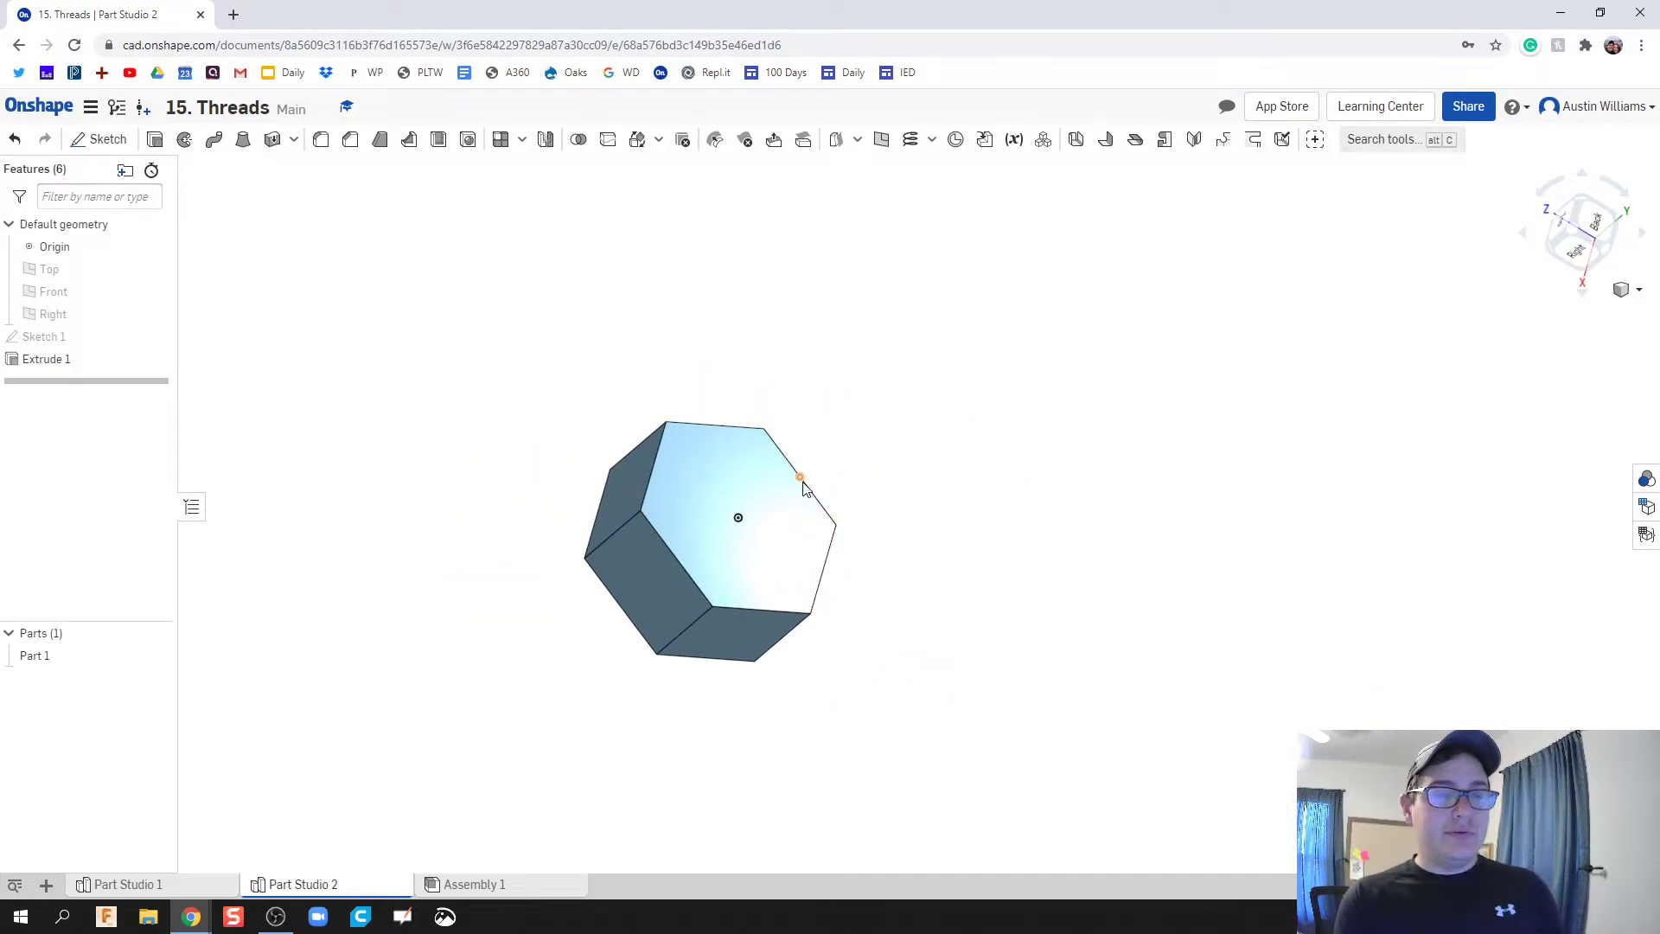
# Start Sketch 2 on the hexagonal end face, viewed straight-on
pyautogui.click(102, 139)
pyautogui.click(739, 498)
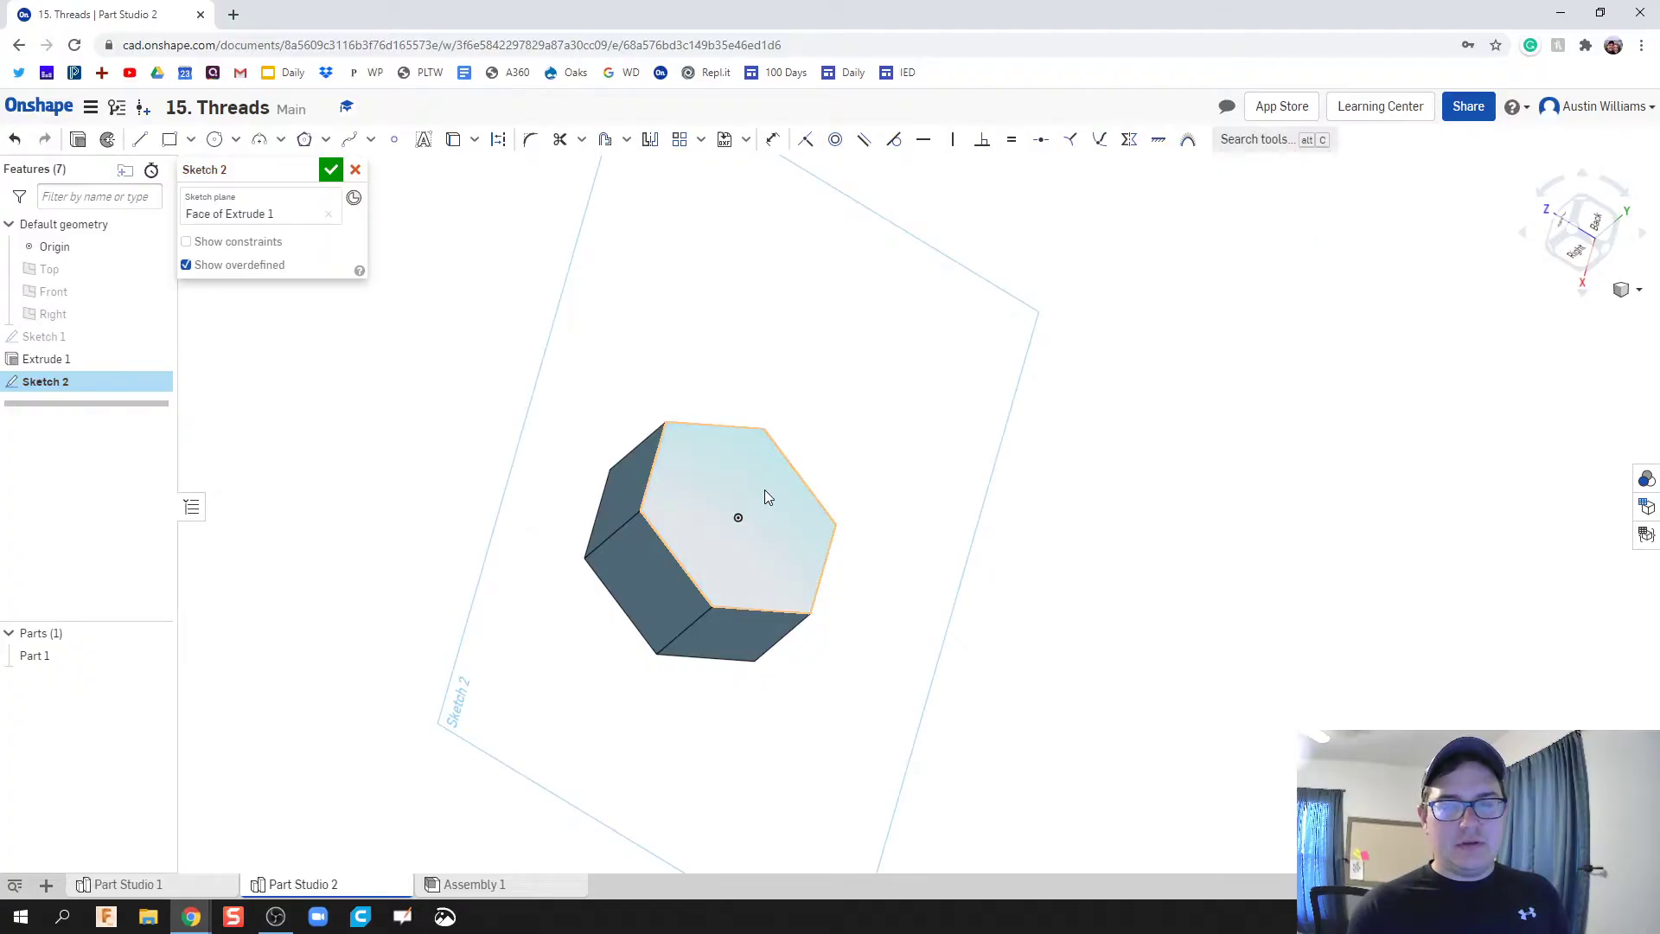
pyautogui.rightClick(778, 505)
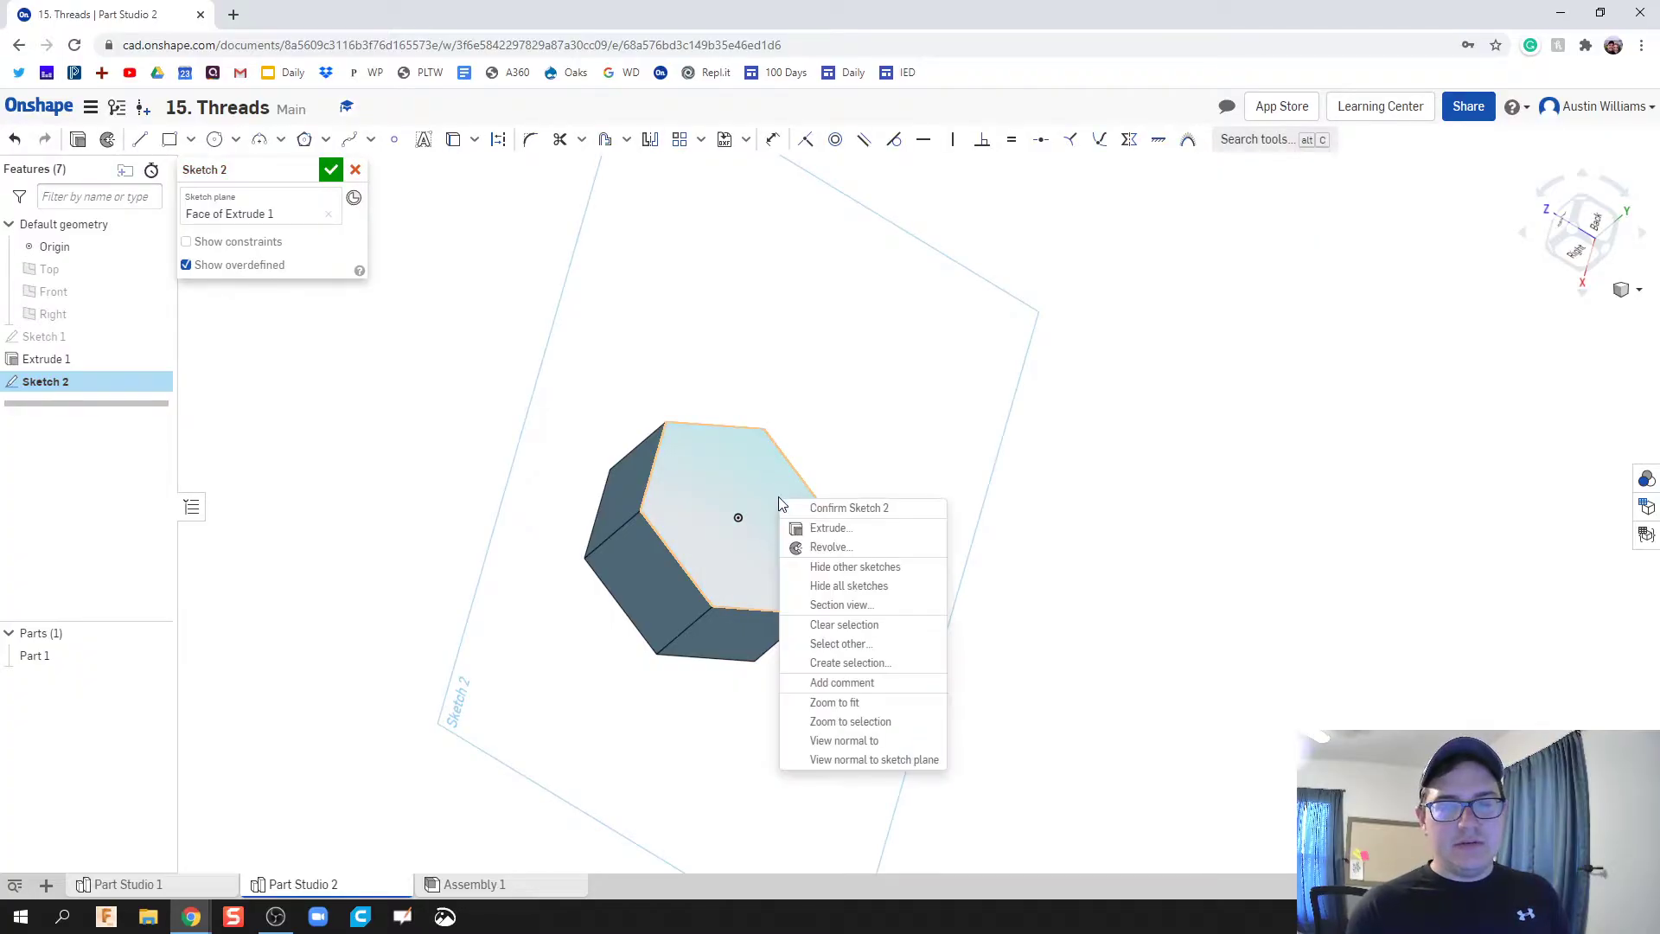
pyautogui.click(897, 758)
pyautogui.scroll(4, 926, 515)
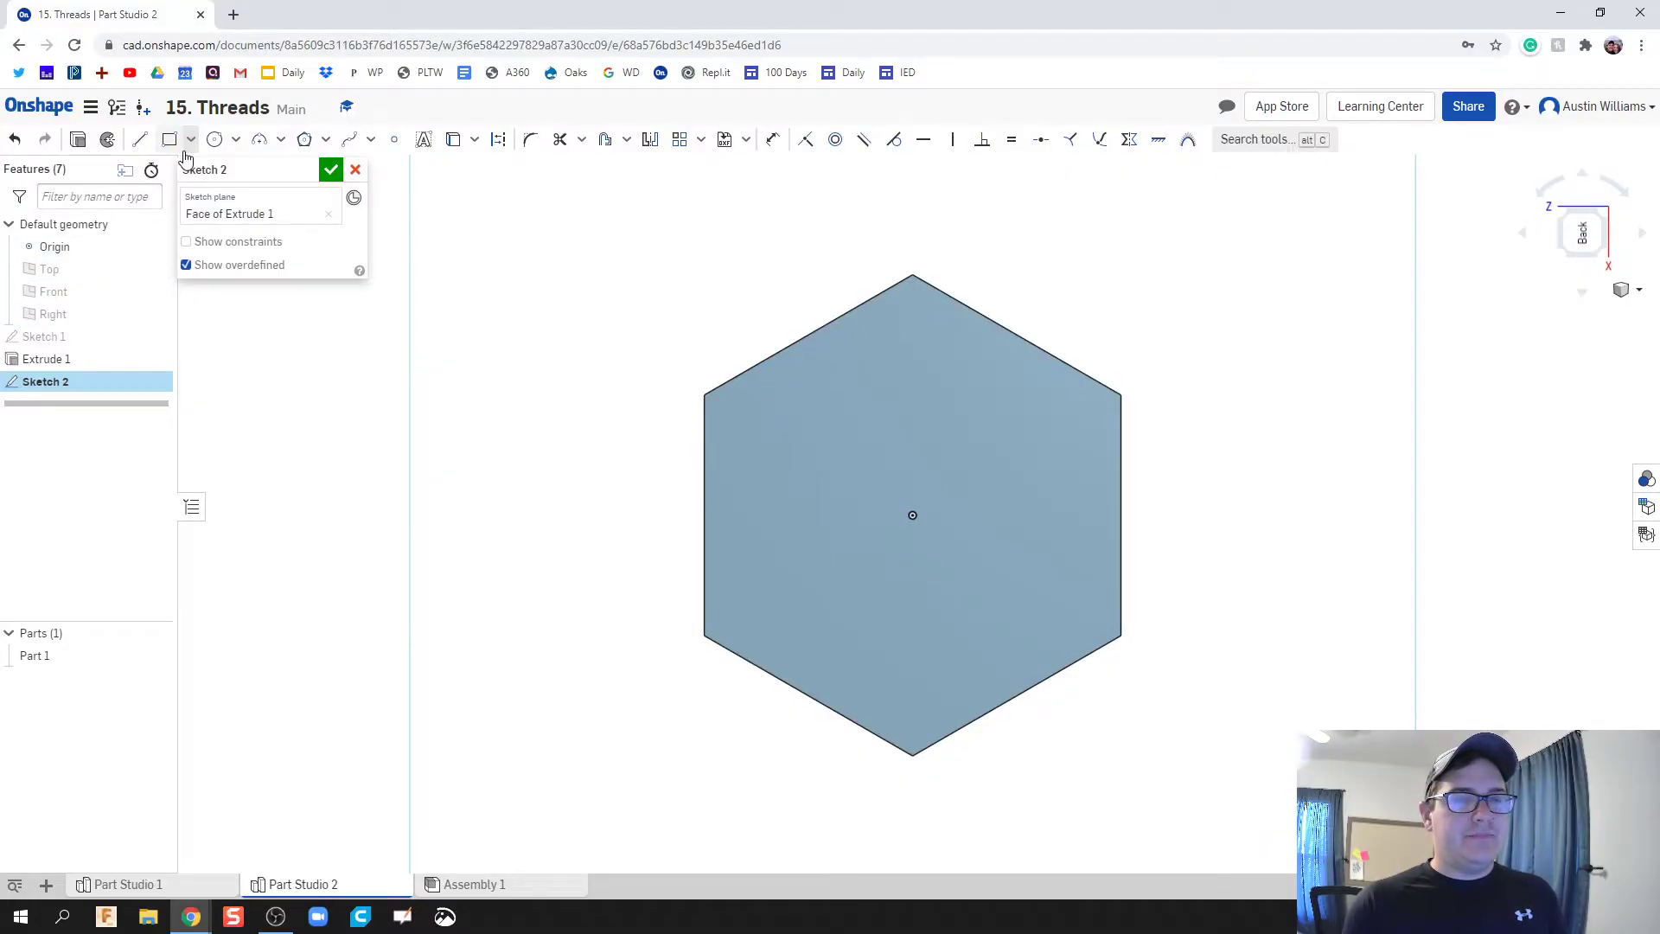
# Draw a circle centred on the origin, dimension it to 0.5 diameter, and finish the sketch
pyautogui.click(215, 141)
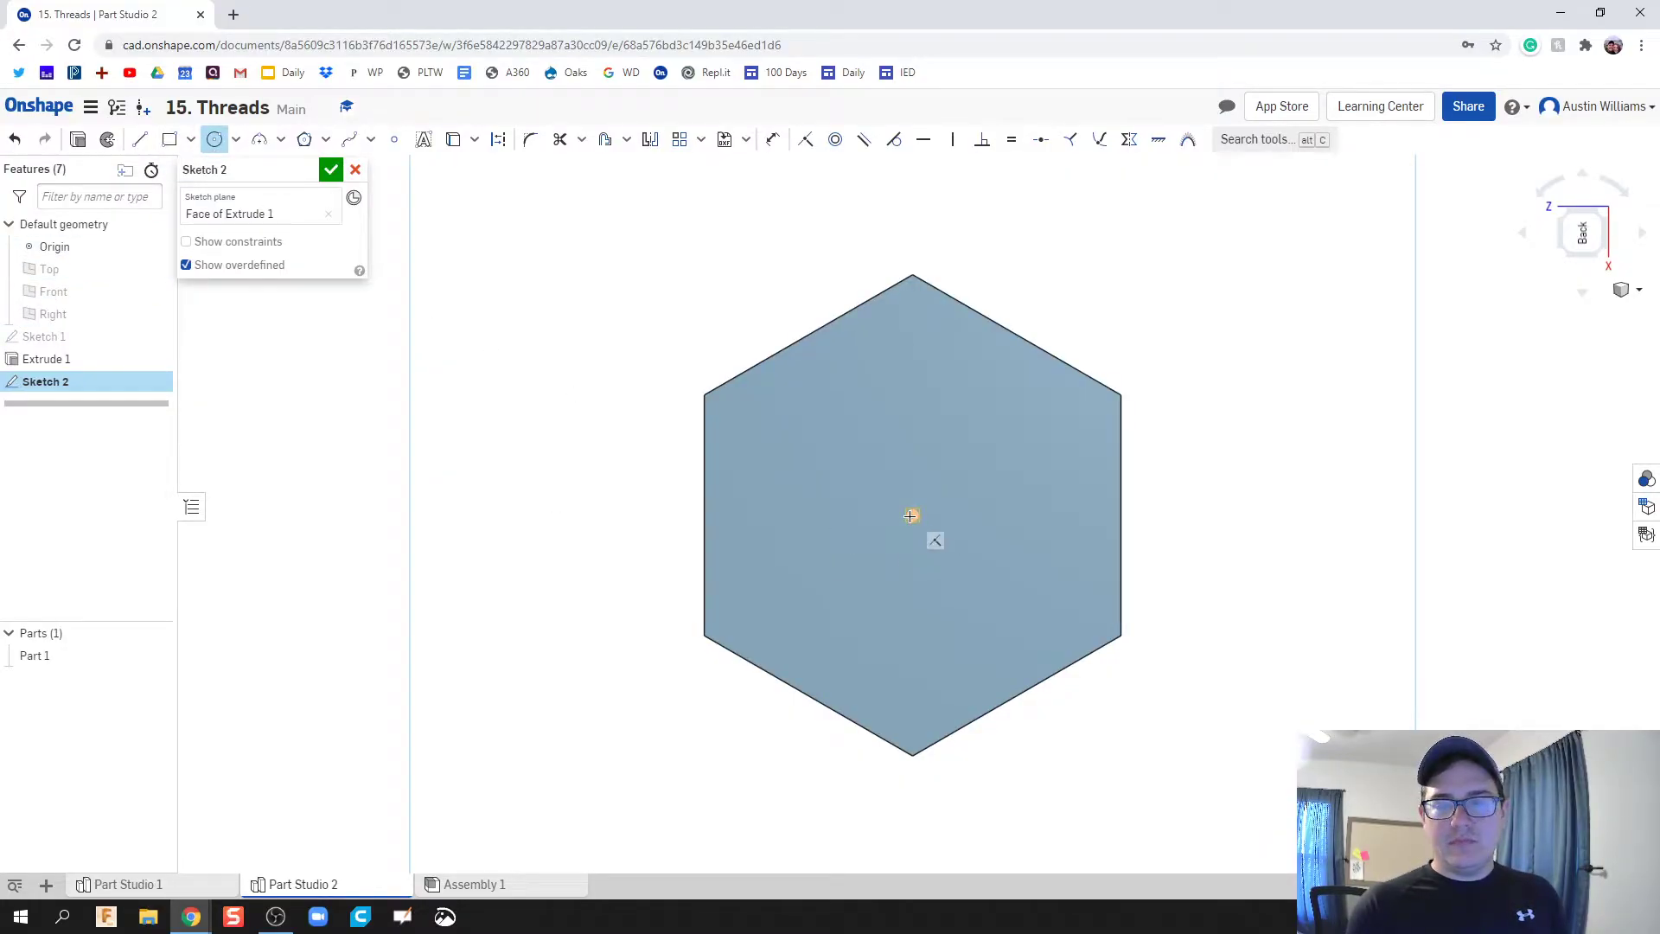
pyautogui.click(912, 515)
pyautogui.click(940, 604)
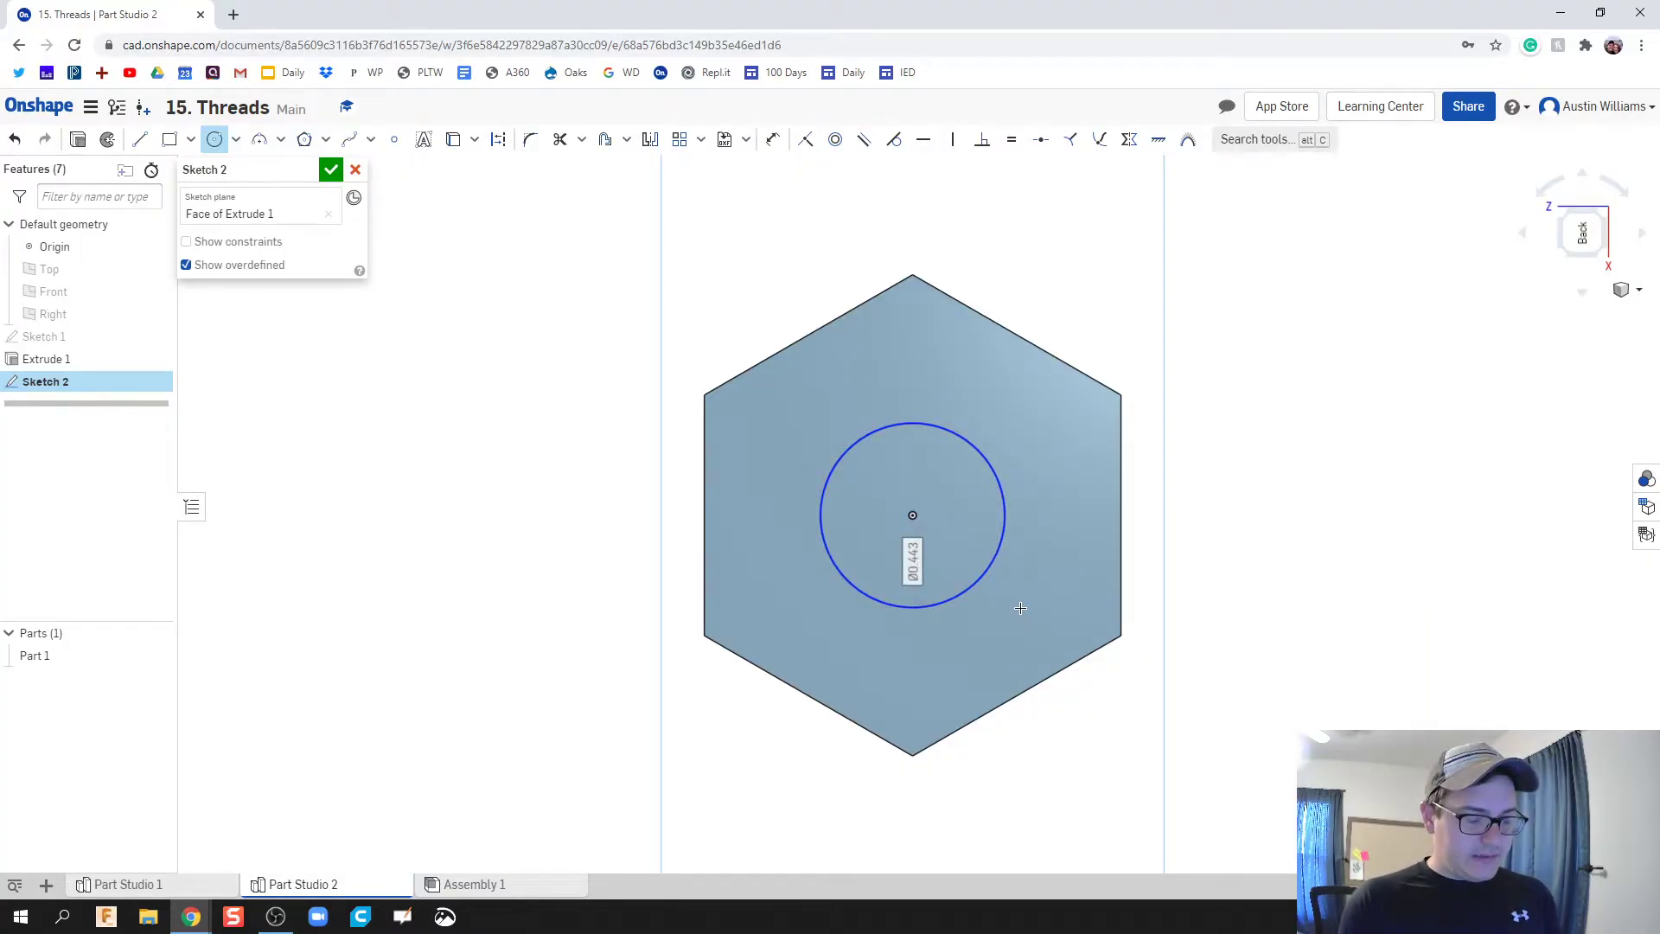
pyautogui.press('u')
pyautogui.click(970, 585)
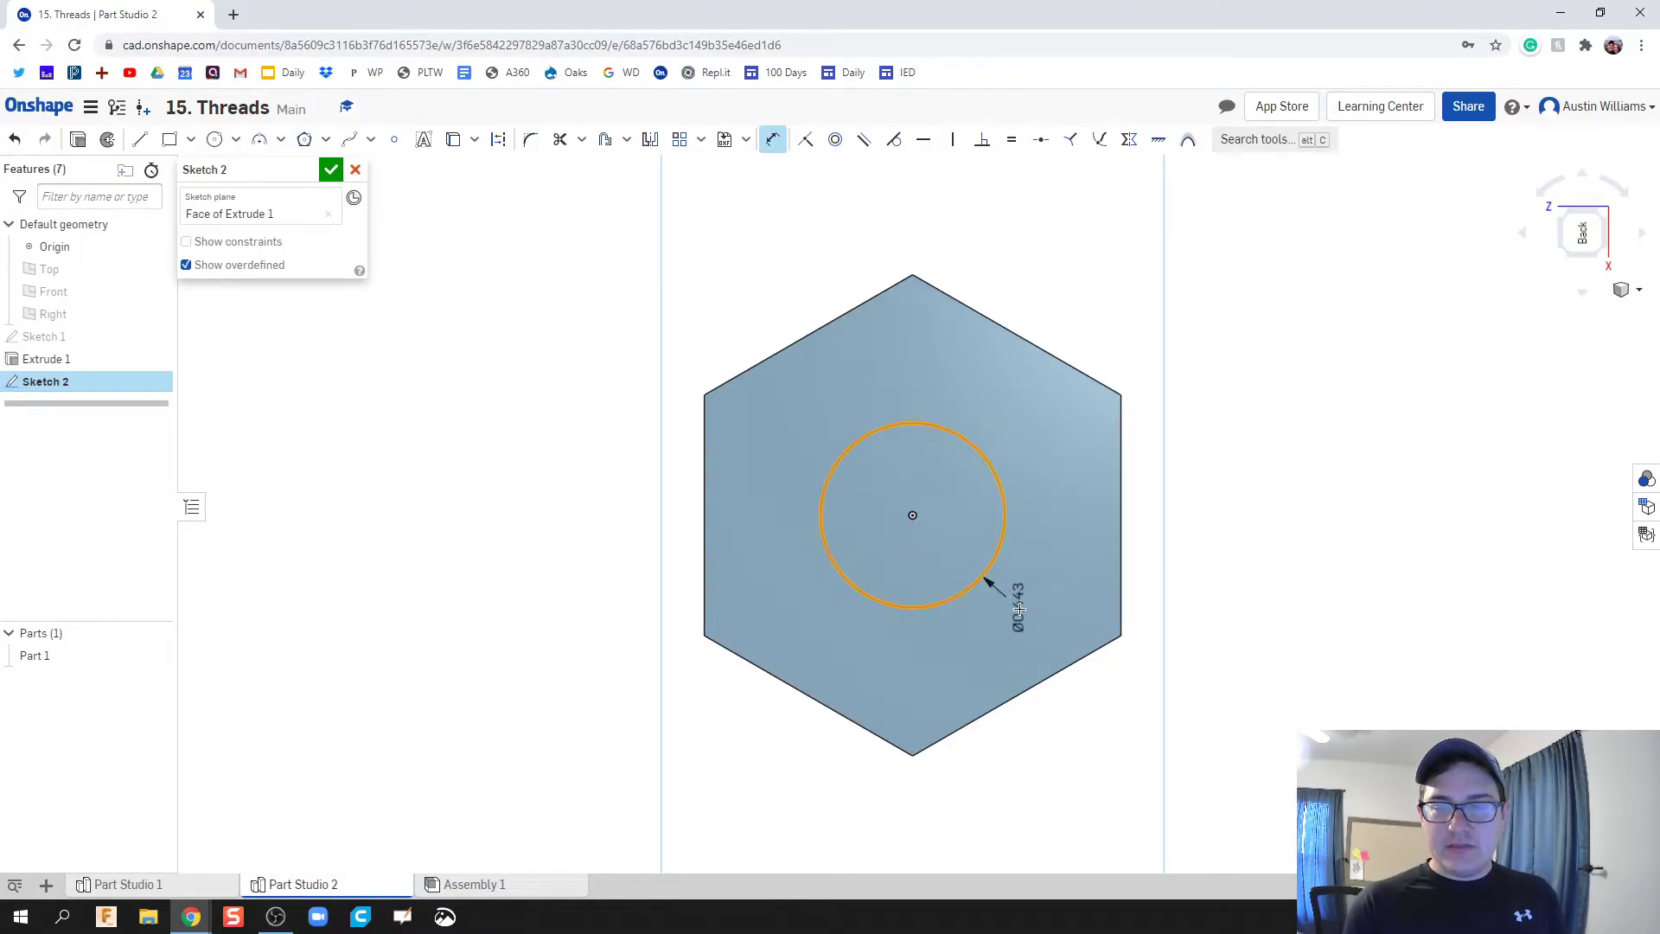
pyautogui.click(1003, 595)
pyautogui.write('0.5')
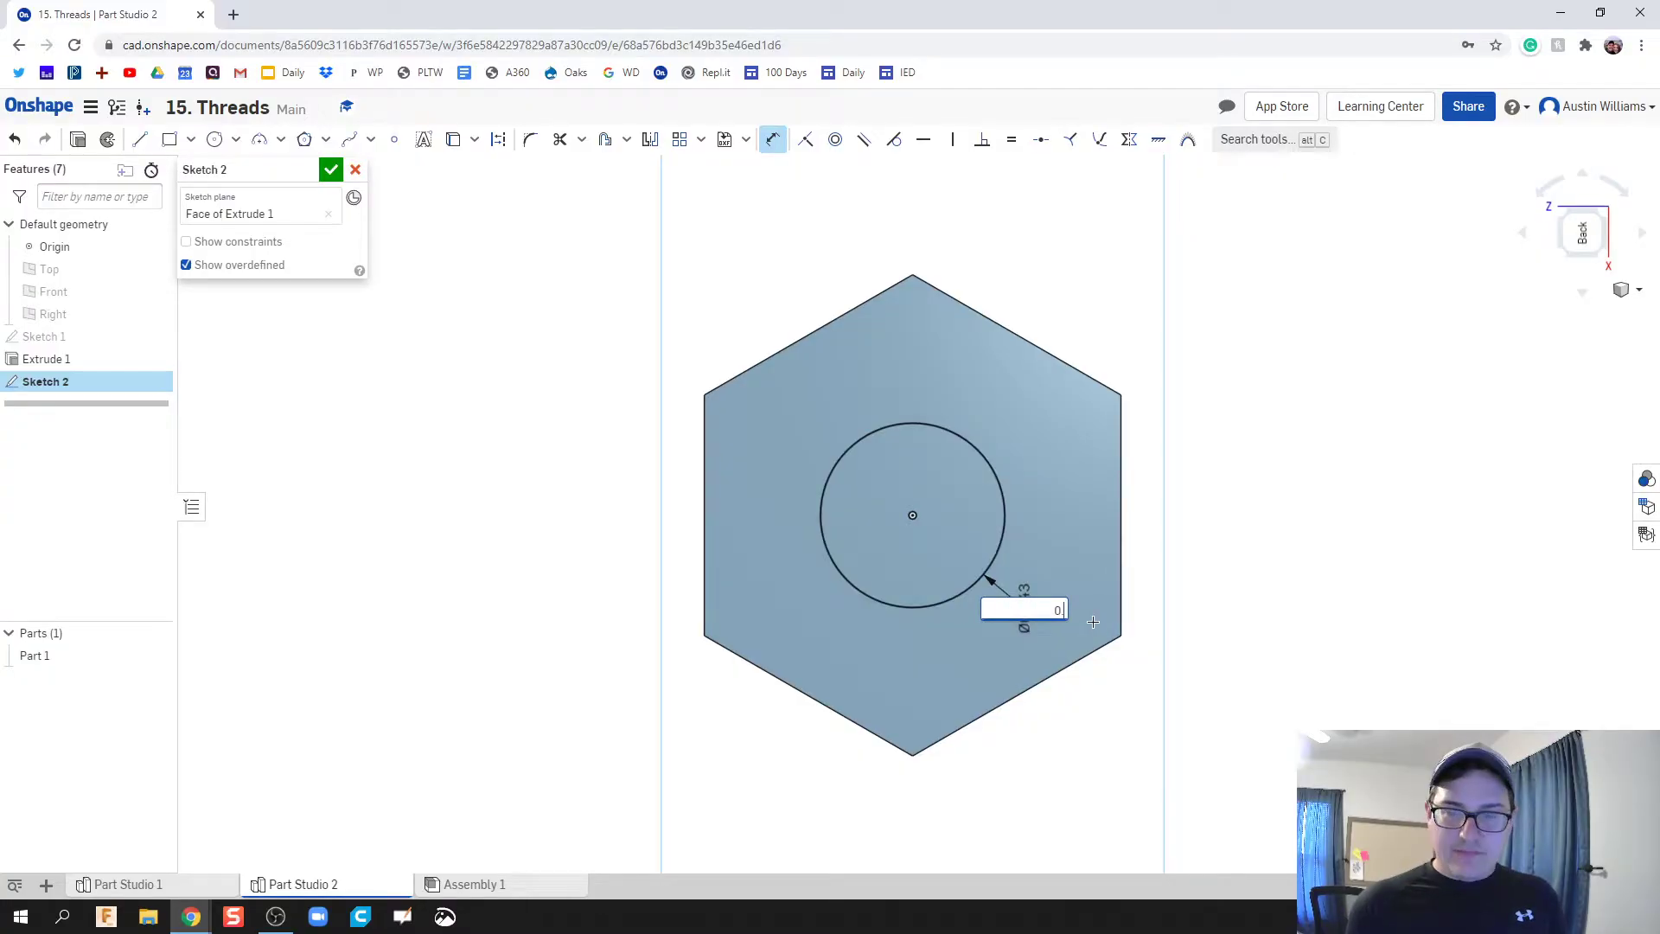
pyautogui.press('Return')
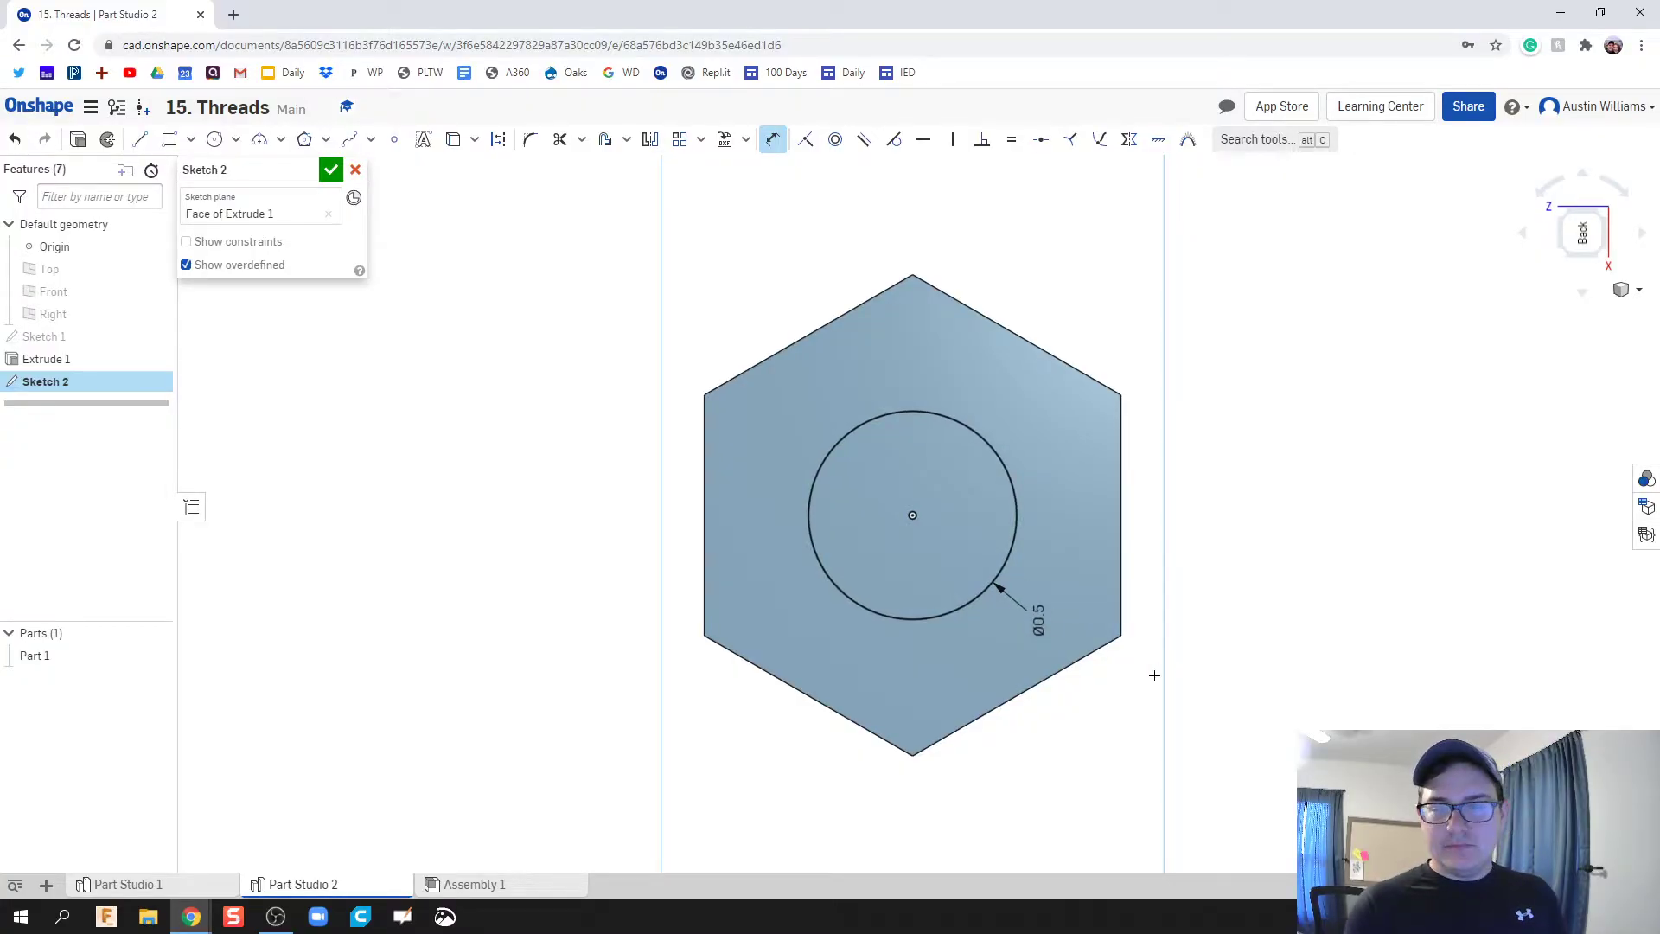
pyautogui.click(331, 169)
# Extrude the 0.5 circle 1.5 in into a cylindrical shank, then view the bolt from above the head
pyautogui.scroll(5, 628, 454)
pyautogui.scroll(-5, 628, 454)
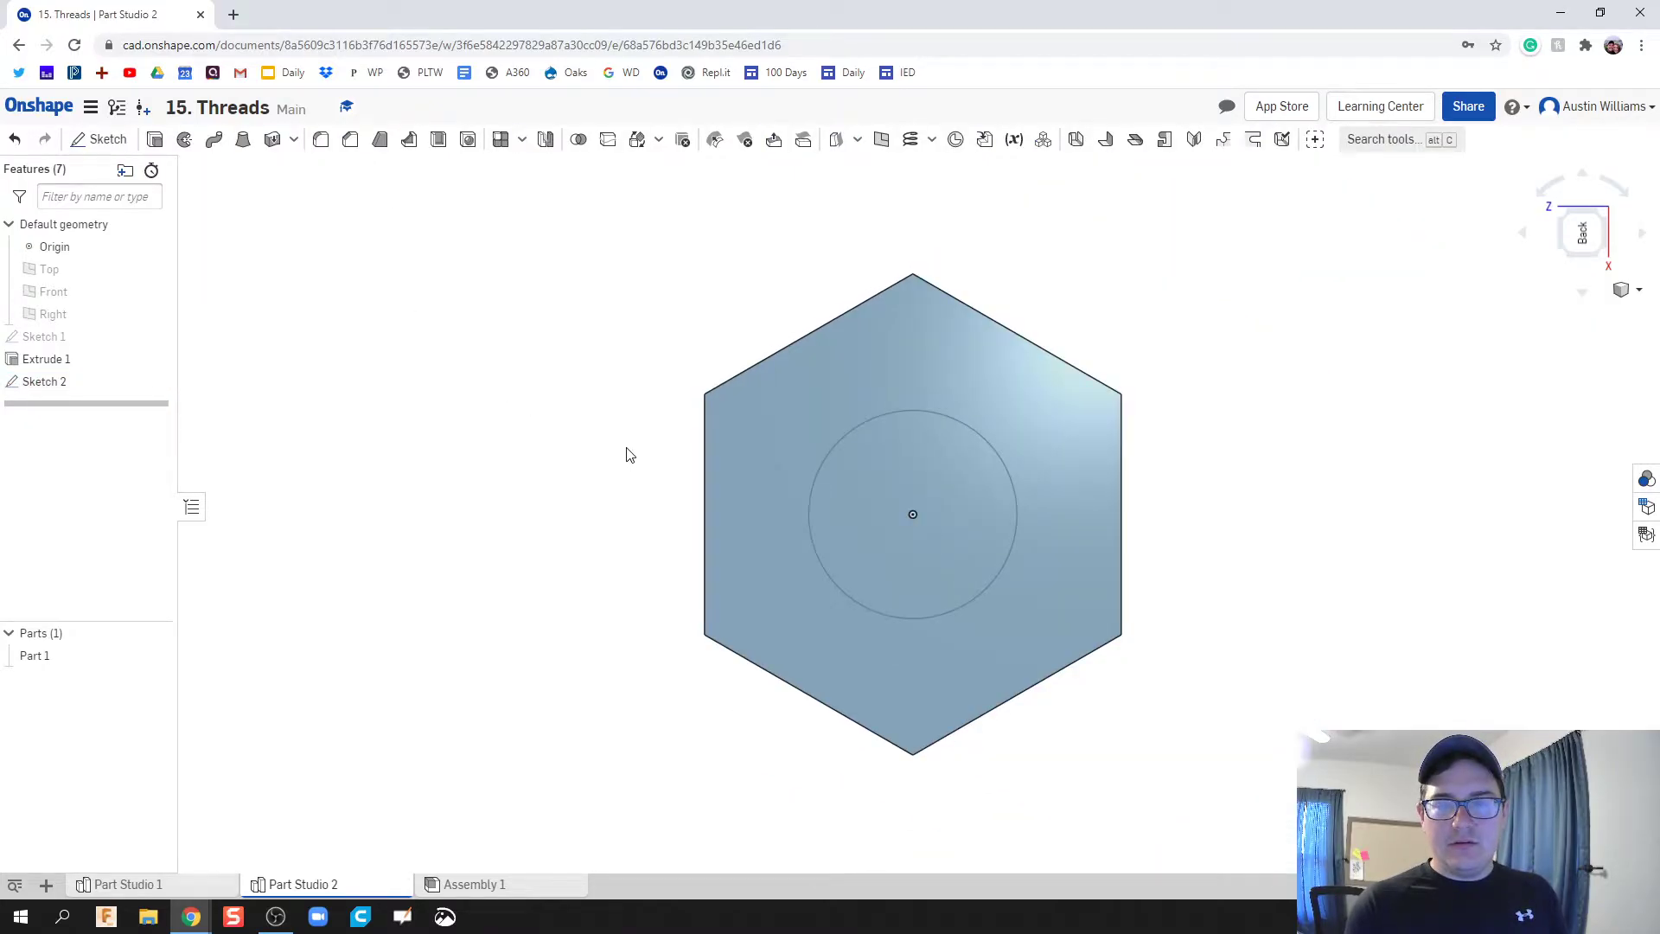
pyautogui.moveTo(626, 452); pyautogui.dragTo(695, 441, button='right')
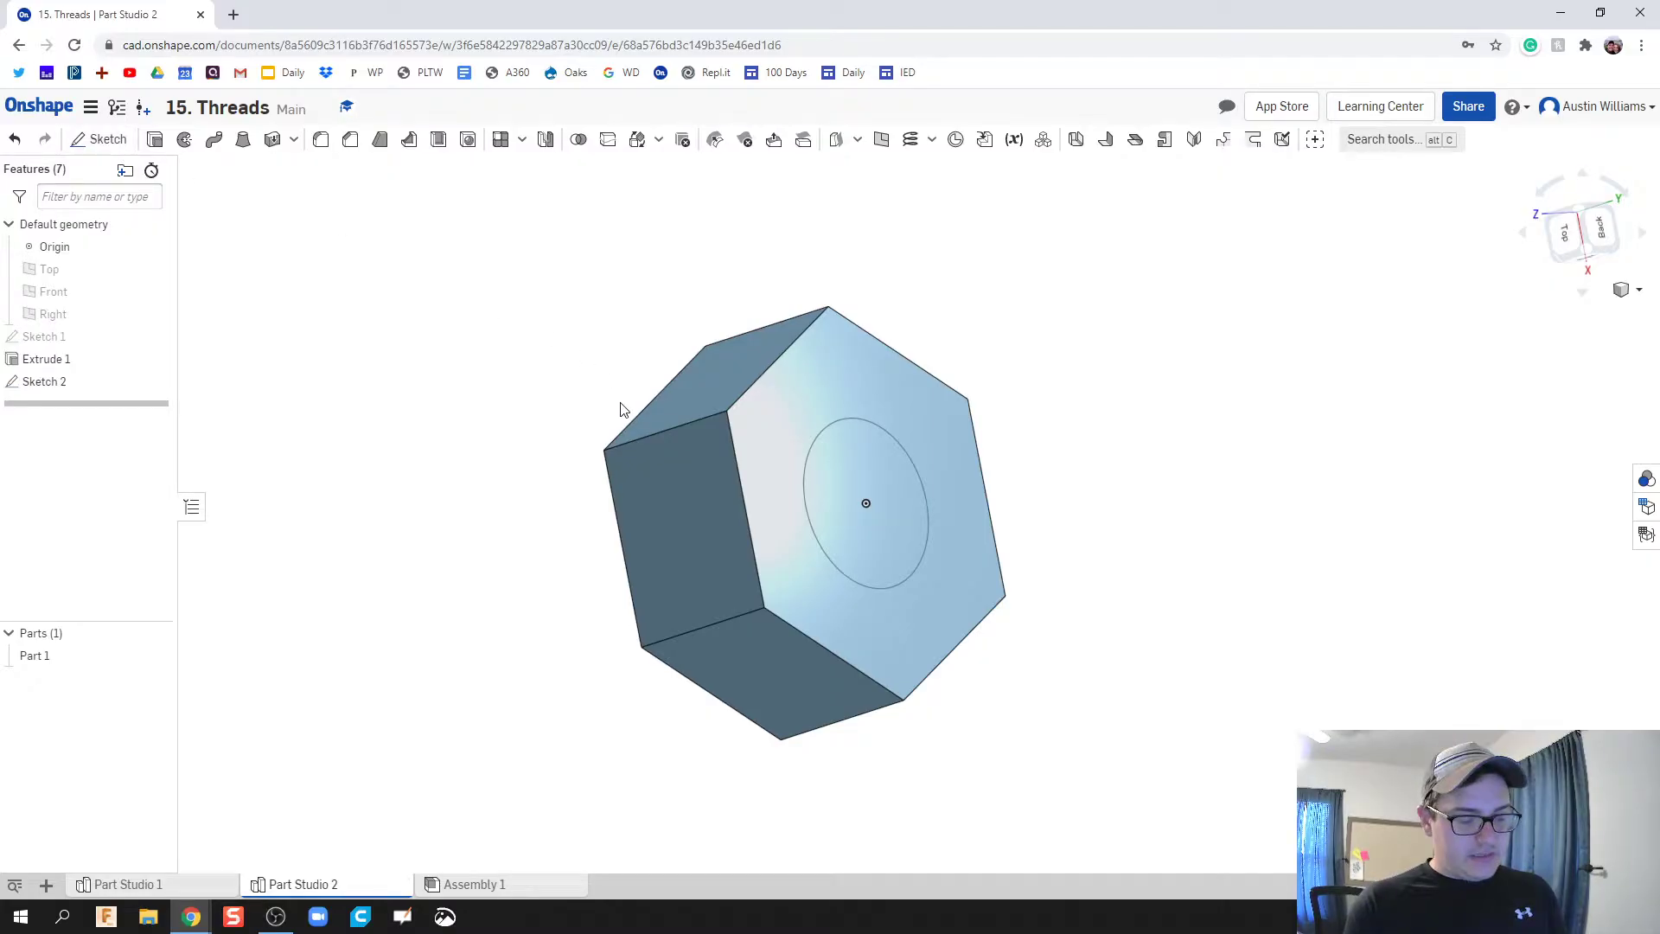
pyautogui.hotkey('shift', 'e')
pyautogui.click(865, 527)
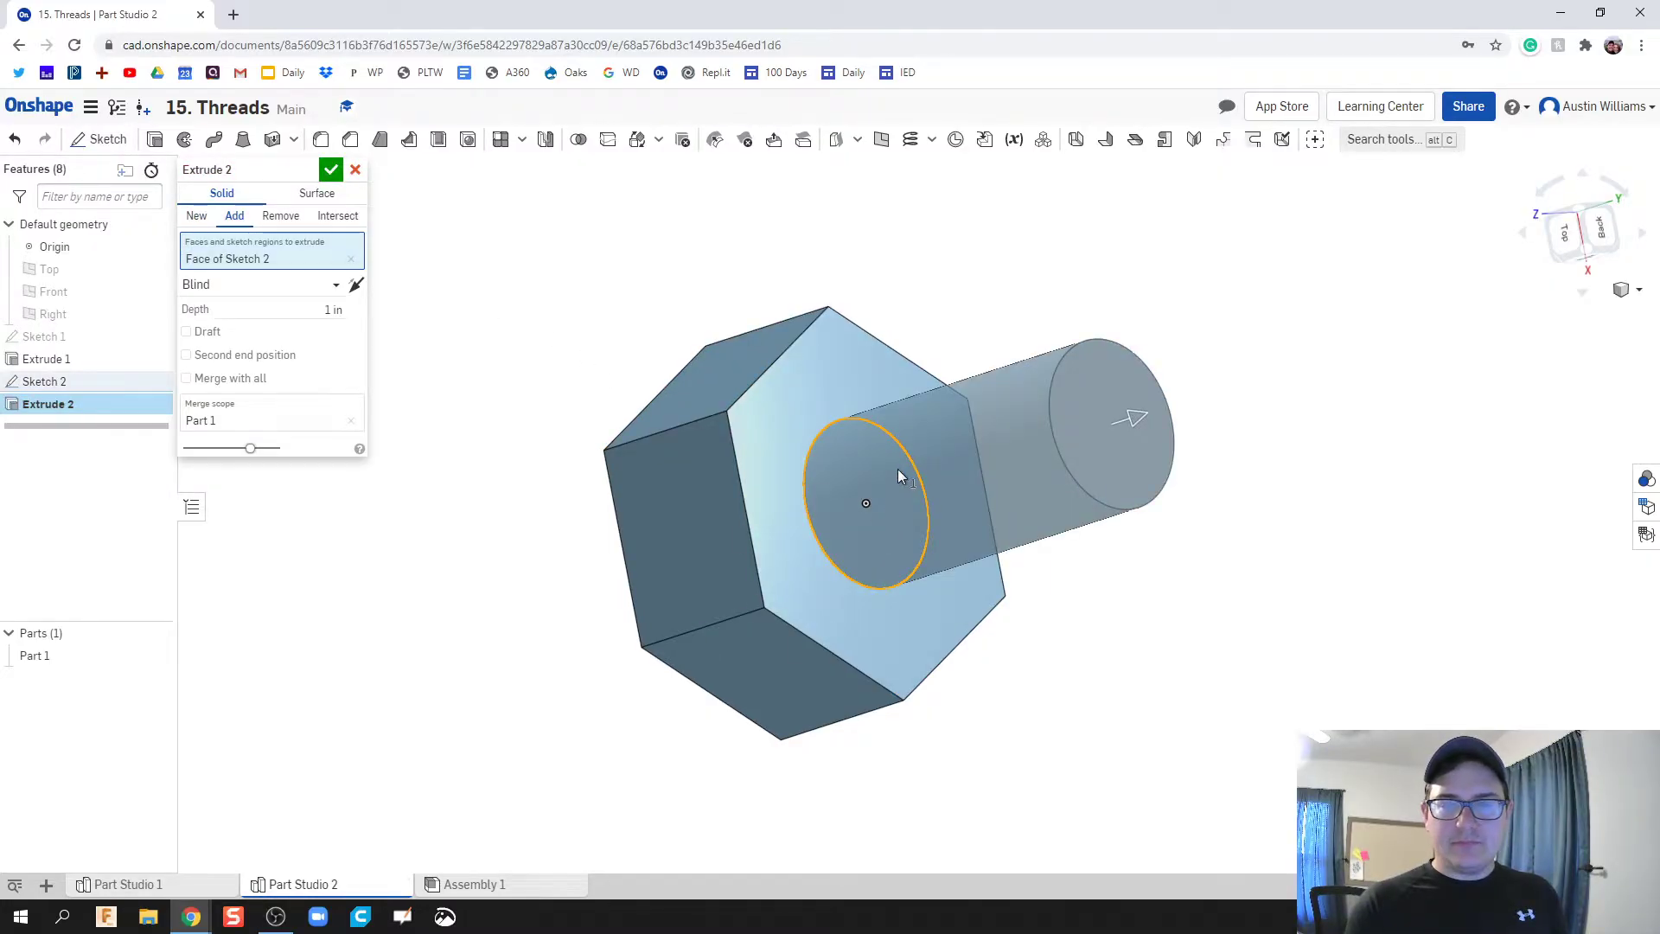
pyautogui.scroll(-2, 897, 471)
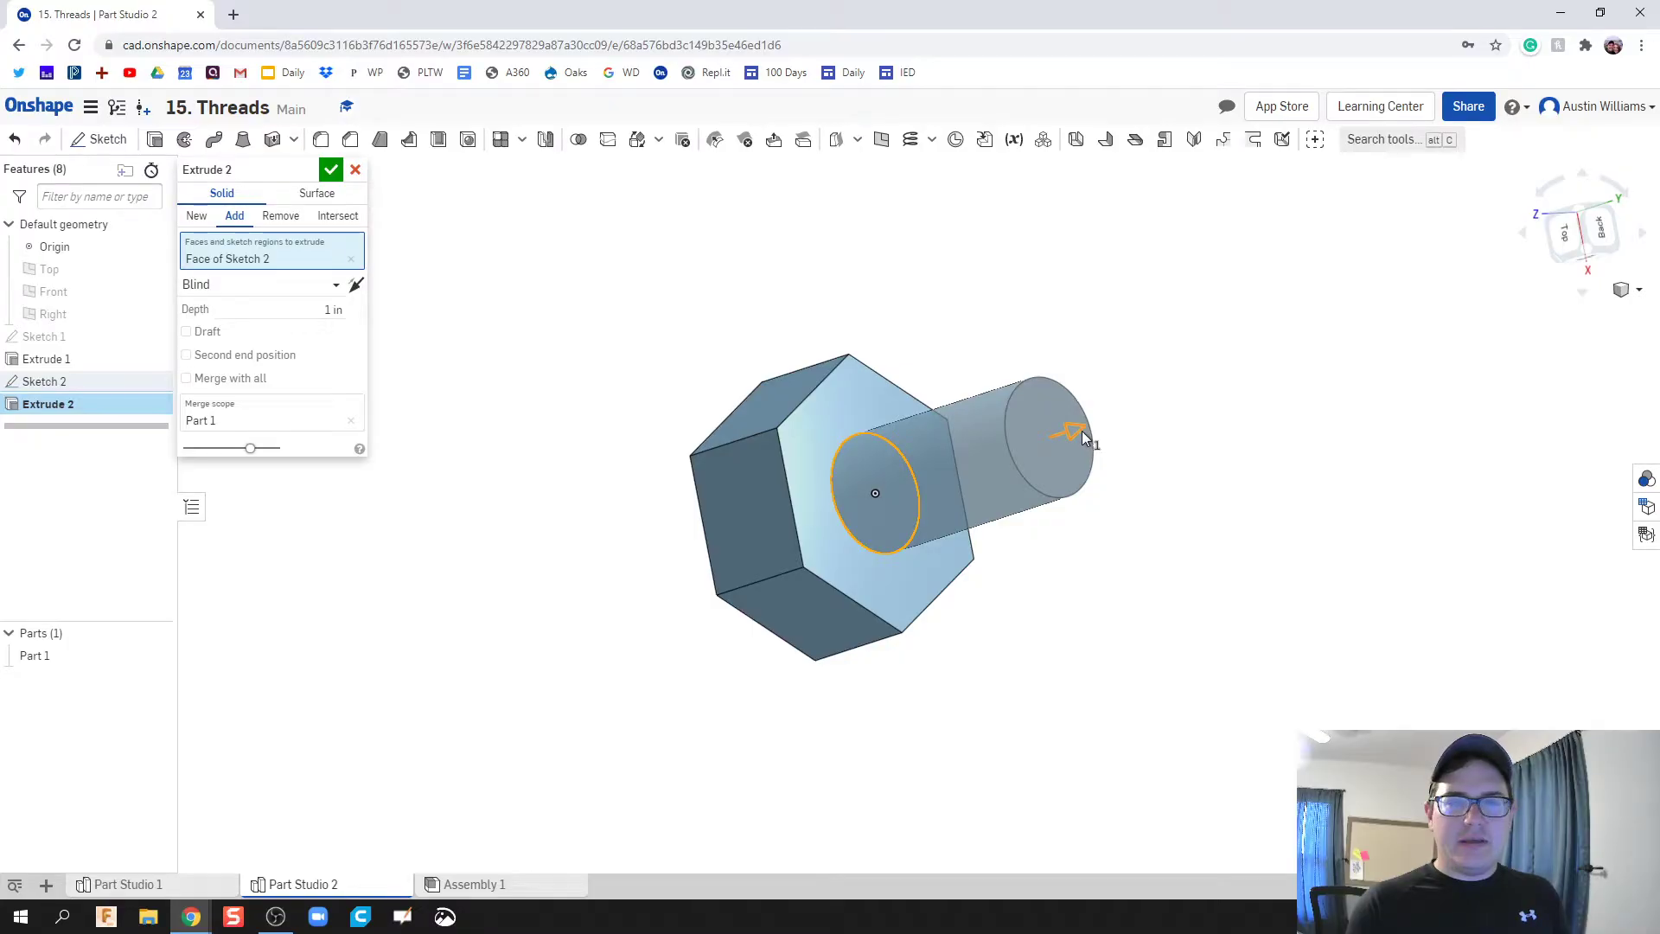
pyautogui.moveTo(1081, 432); pyautogui.dragTo(1215, 406)
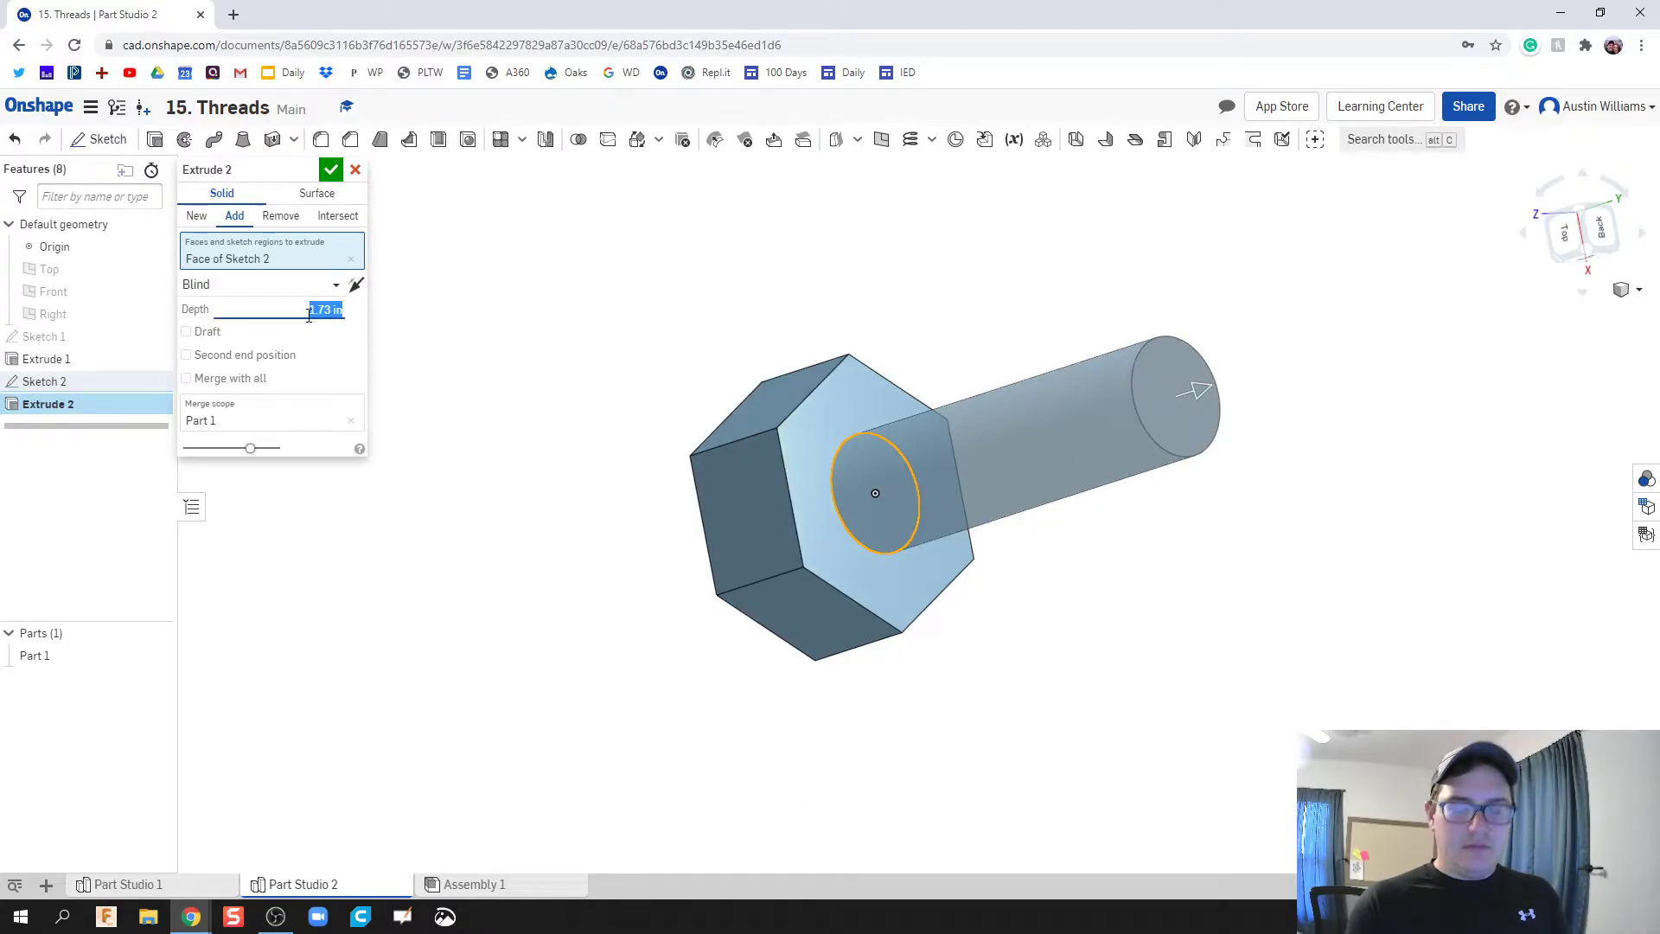
pyautogui.write('1.5')
pyautogui.press('Return')
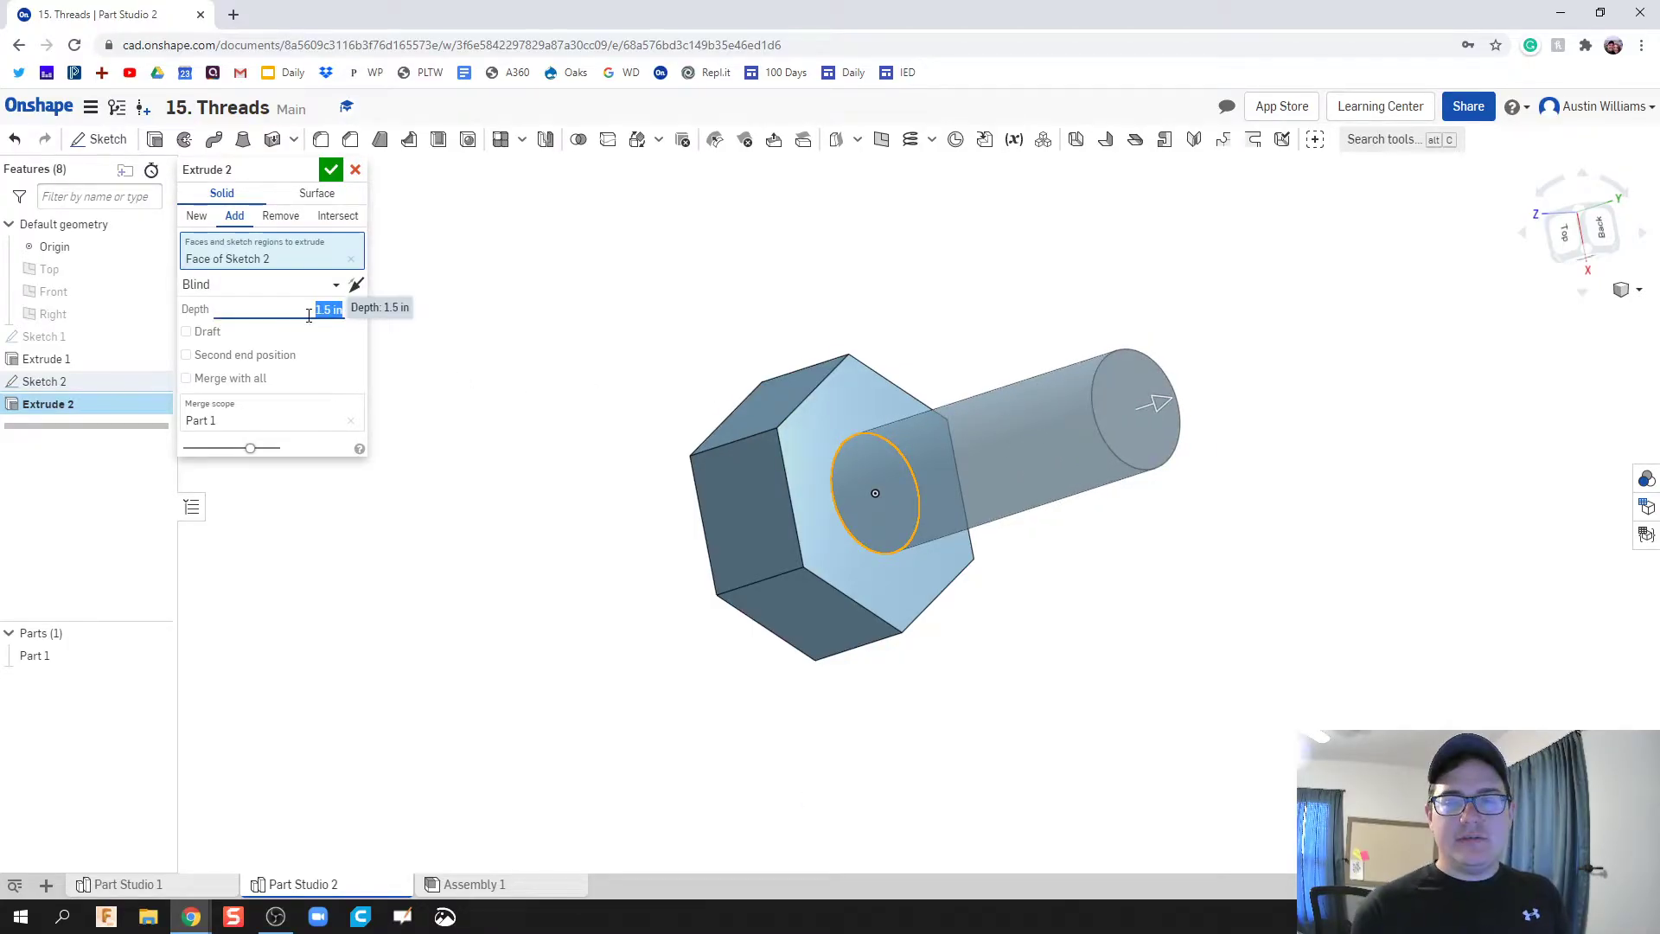
pyautogui.click(331, 169)
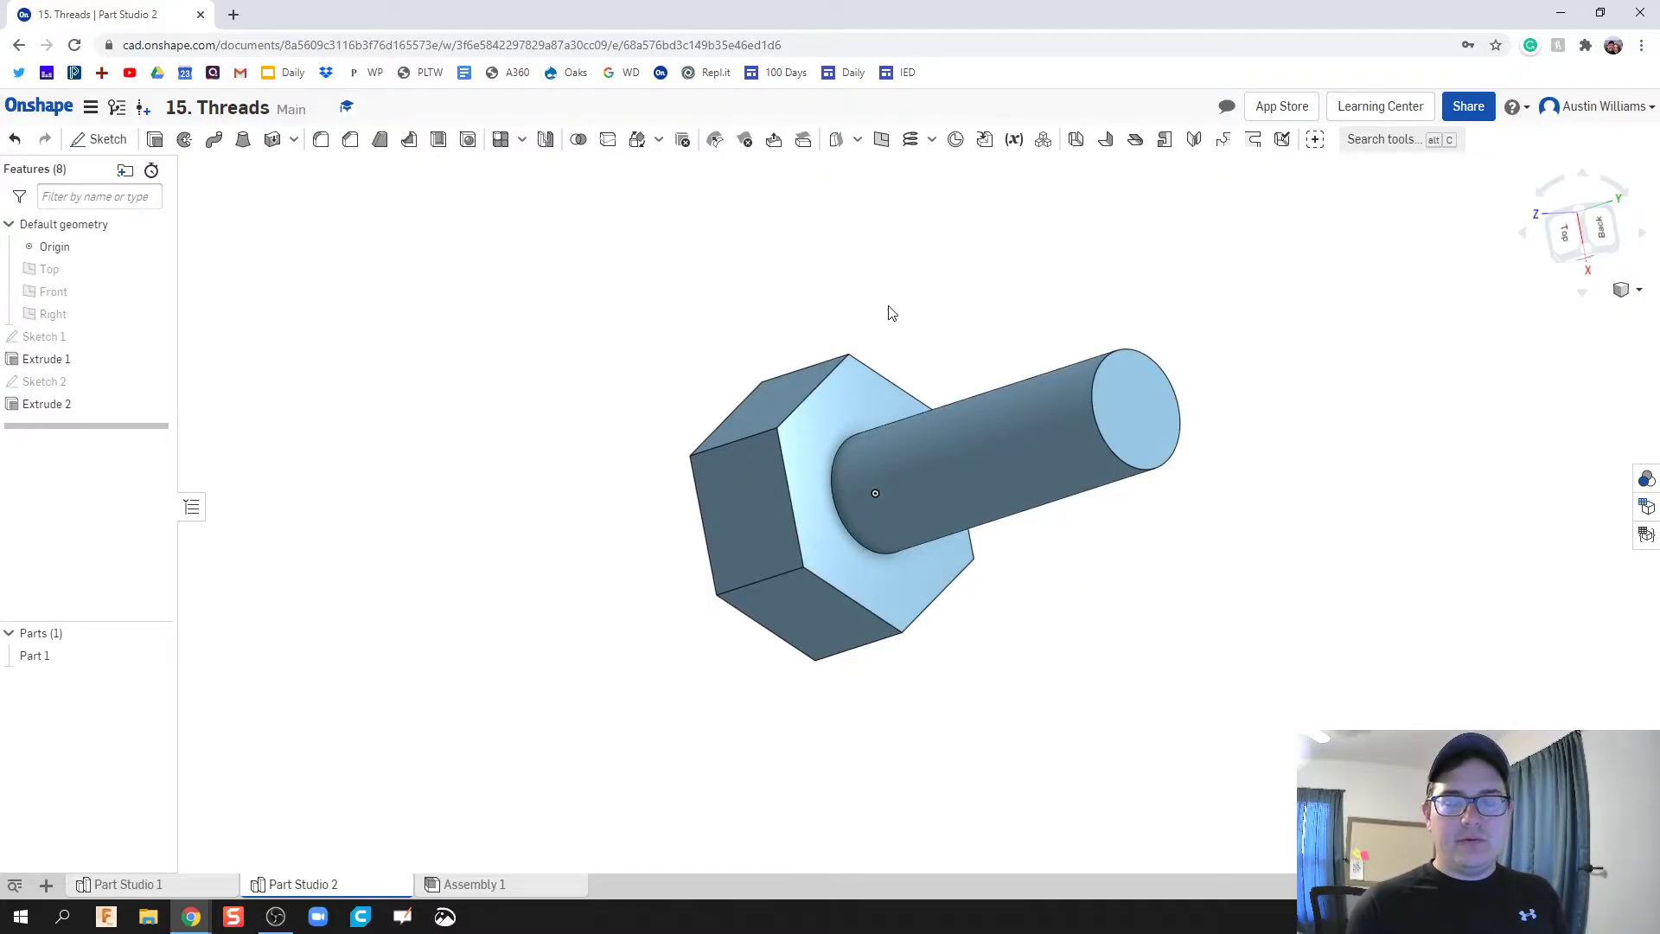
pyautogui.moveTo(889, 311); pyautogui.dragTo(1149, 455, button='right')
# Create Helix 1 on the shank's cylindrical face, defined by Pitch with 1/20 in helical pitch
pyautogui.click(911, 142)
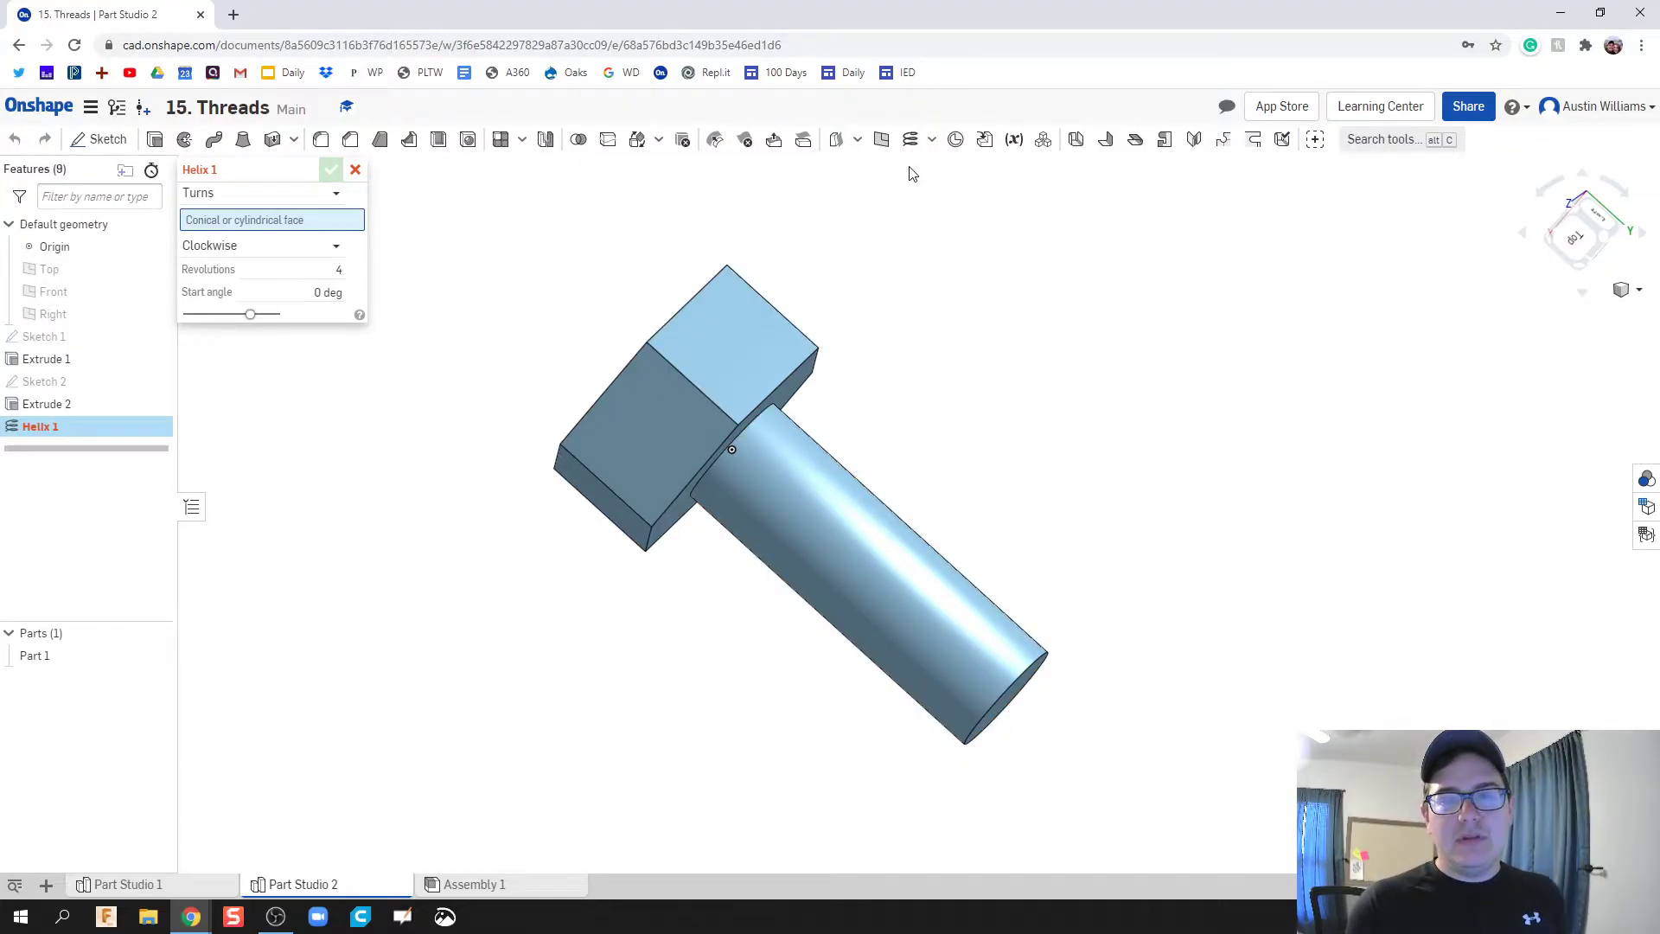
pyautogui.click(830, 520)
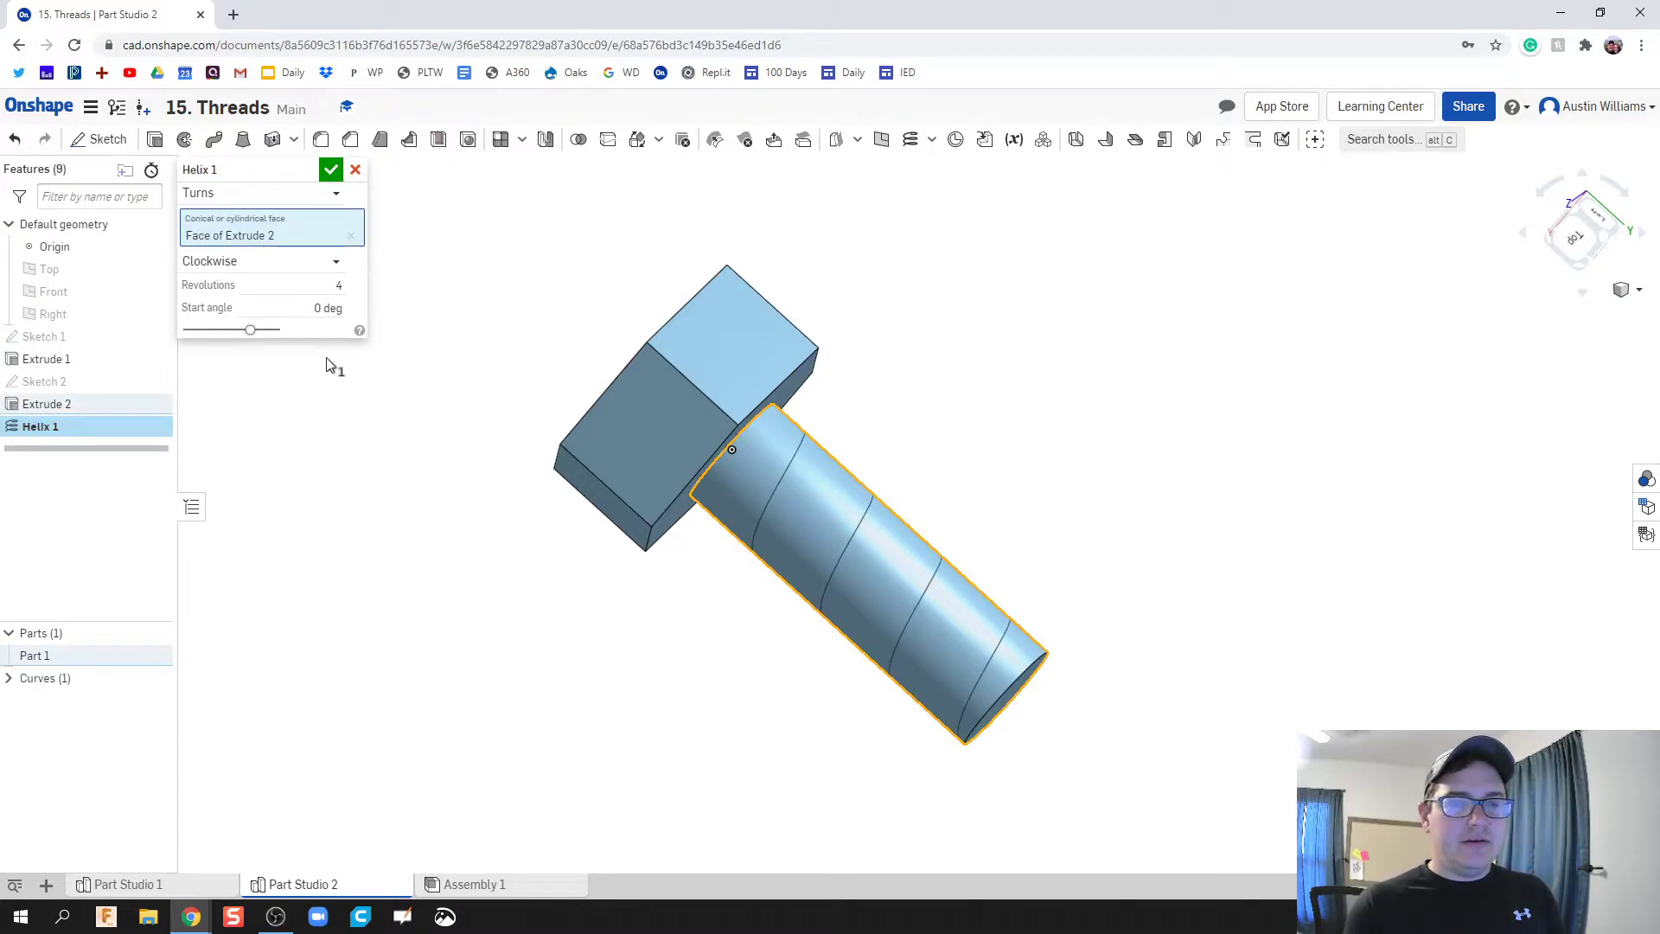
pyautogui.click(304, 198)
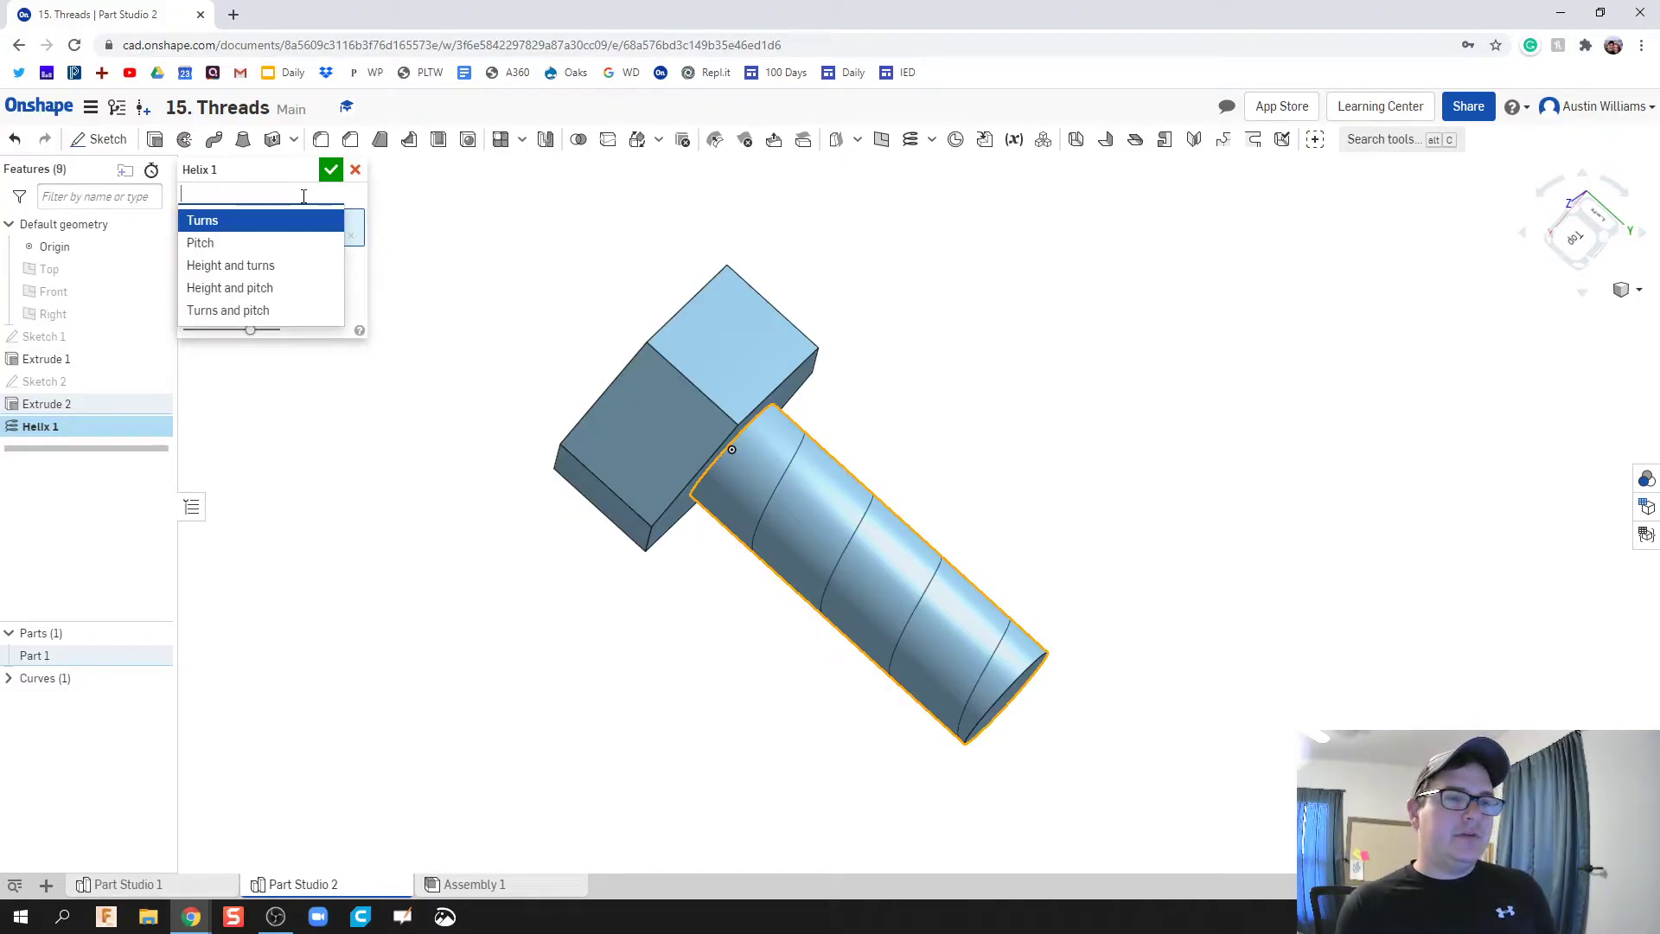
pyautogui.click(295, 243)
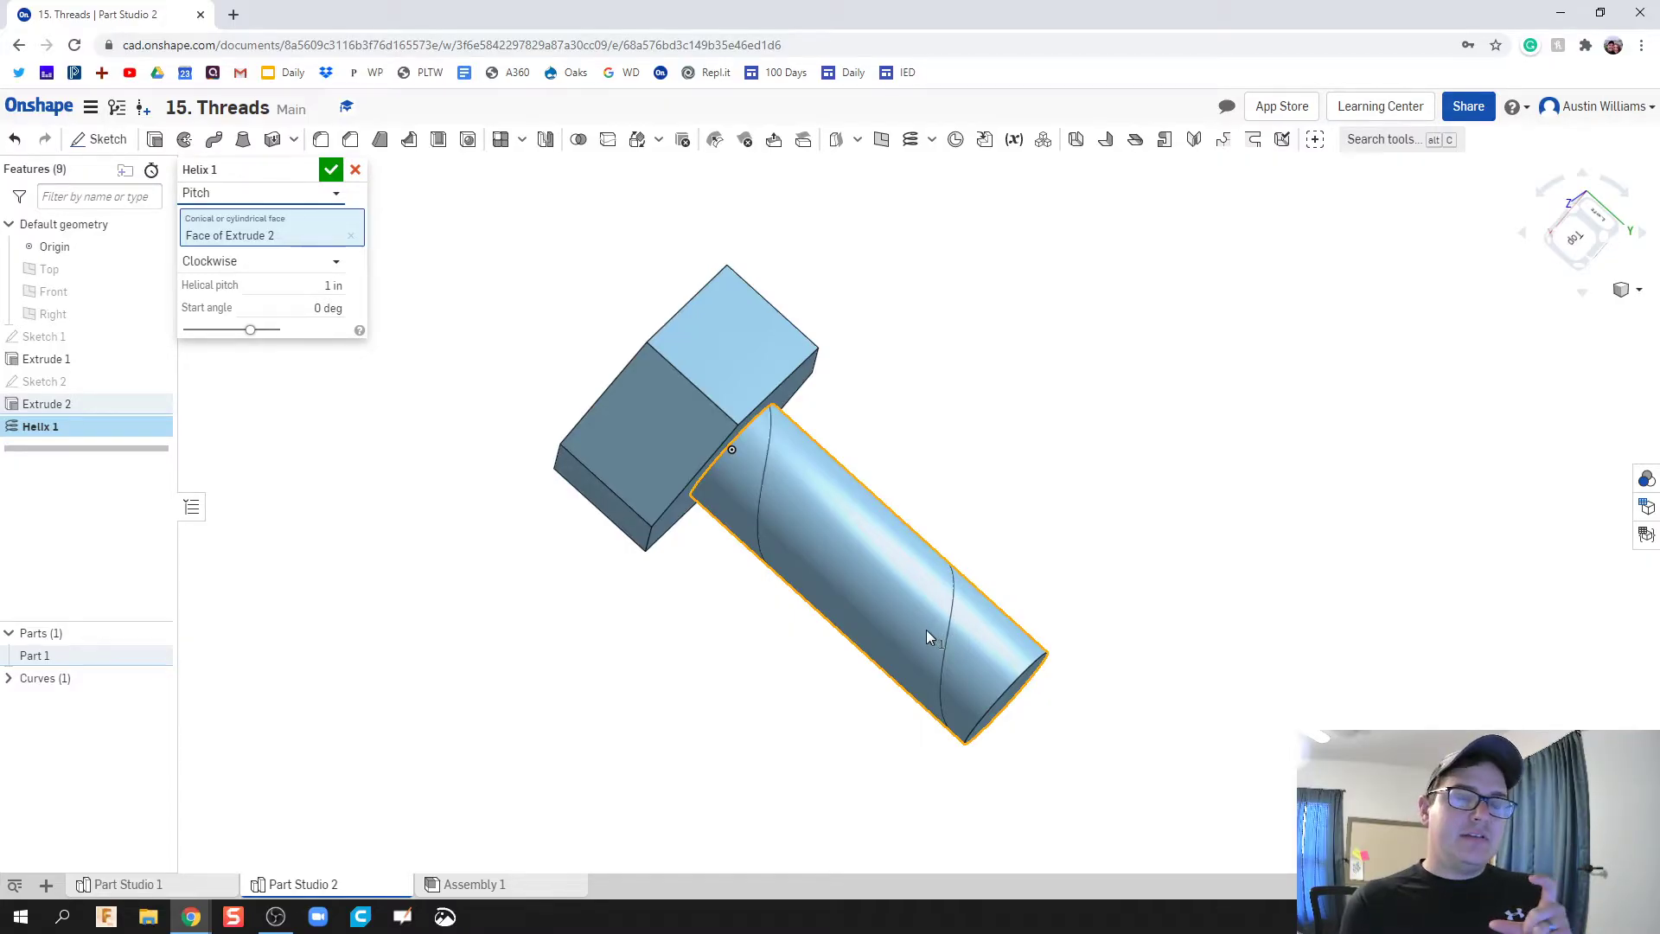
pyautogui.click(310, 285)
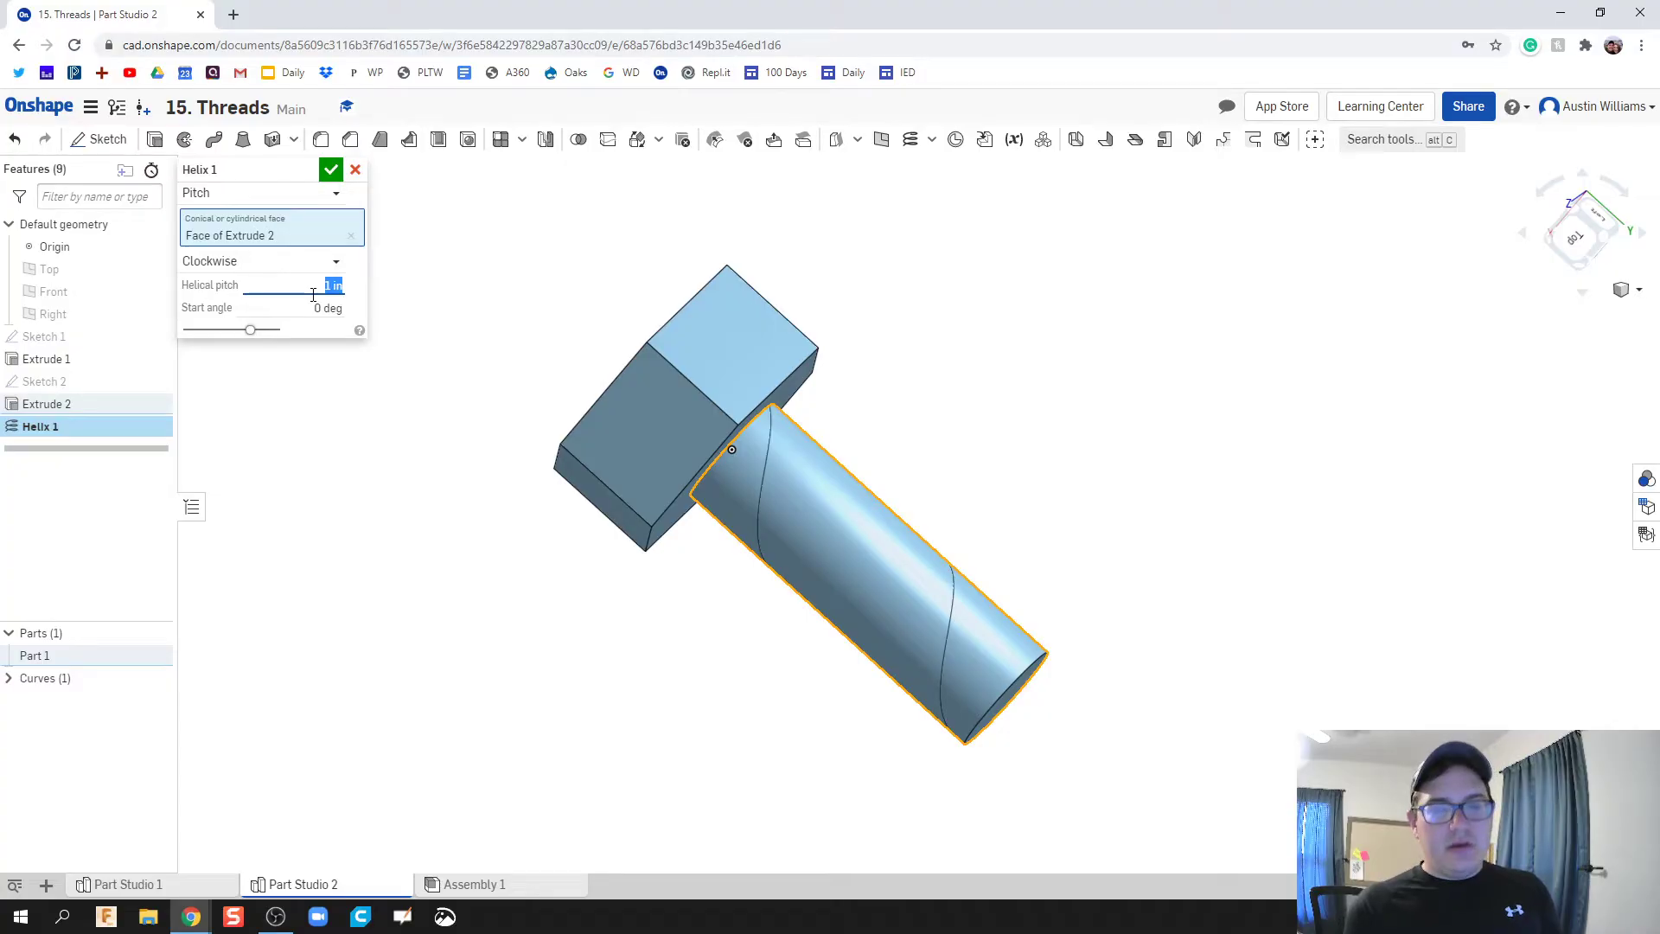
pyautogui.write('1/20')
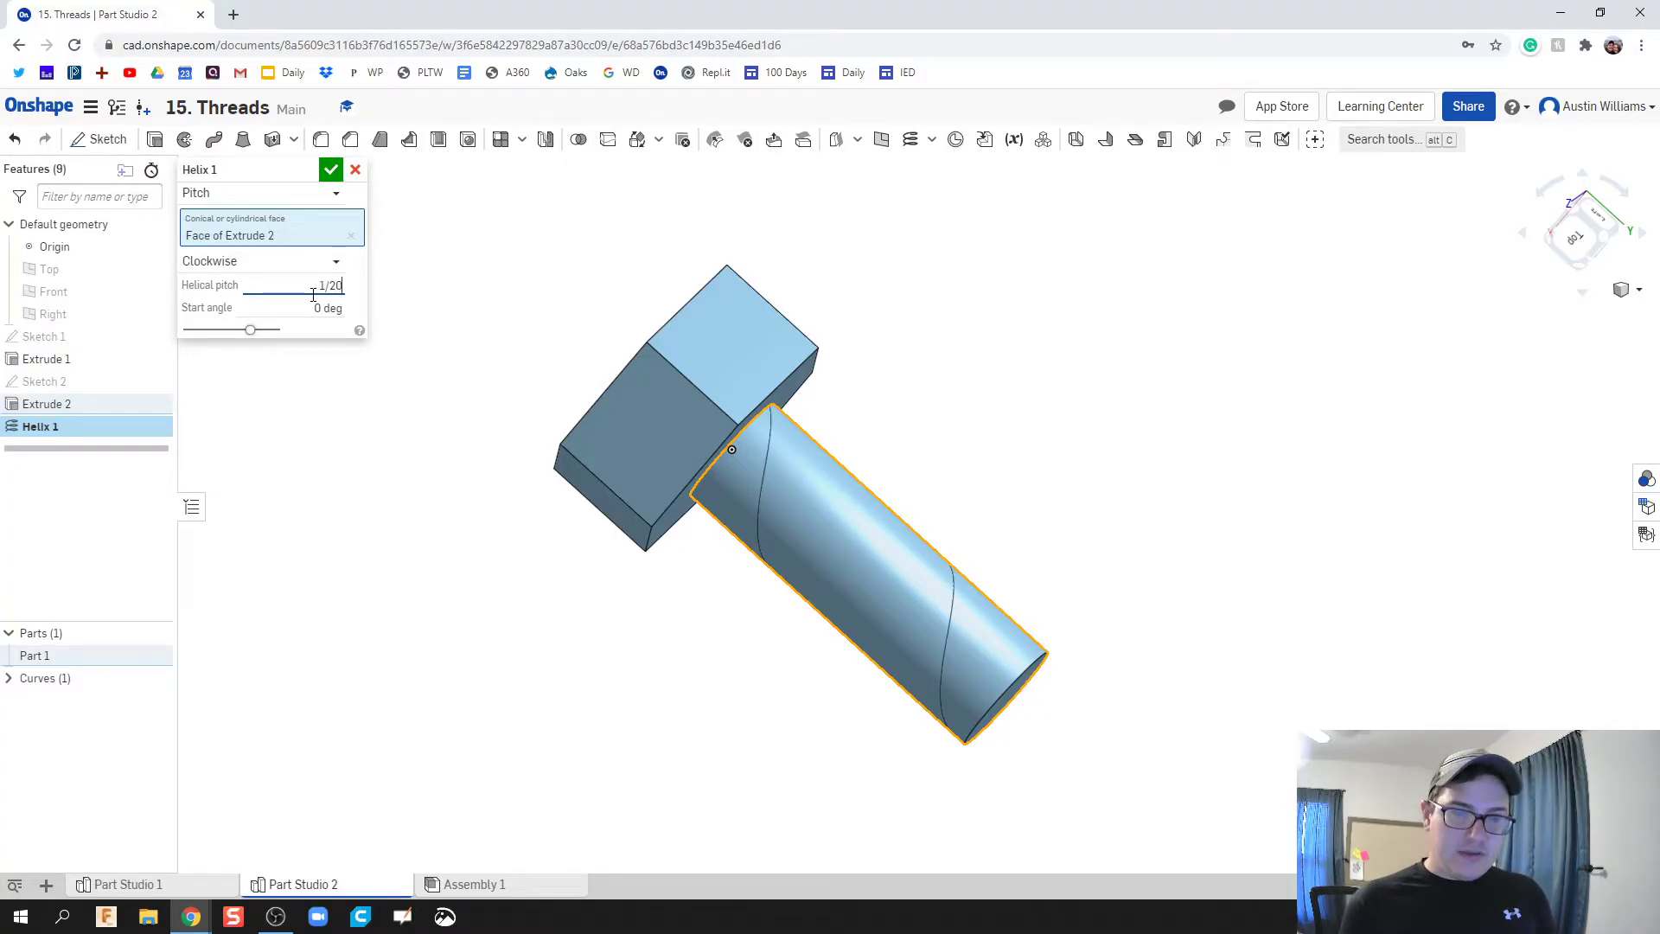
pyautogui.press('Return')
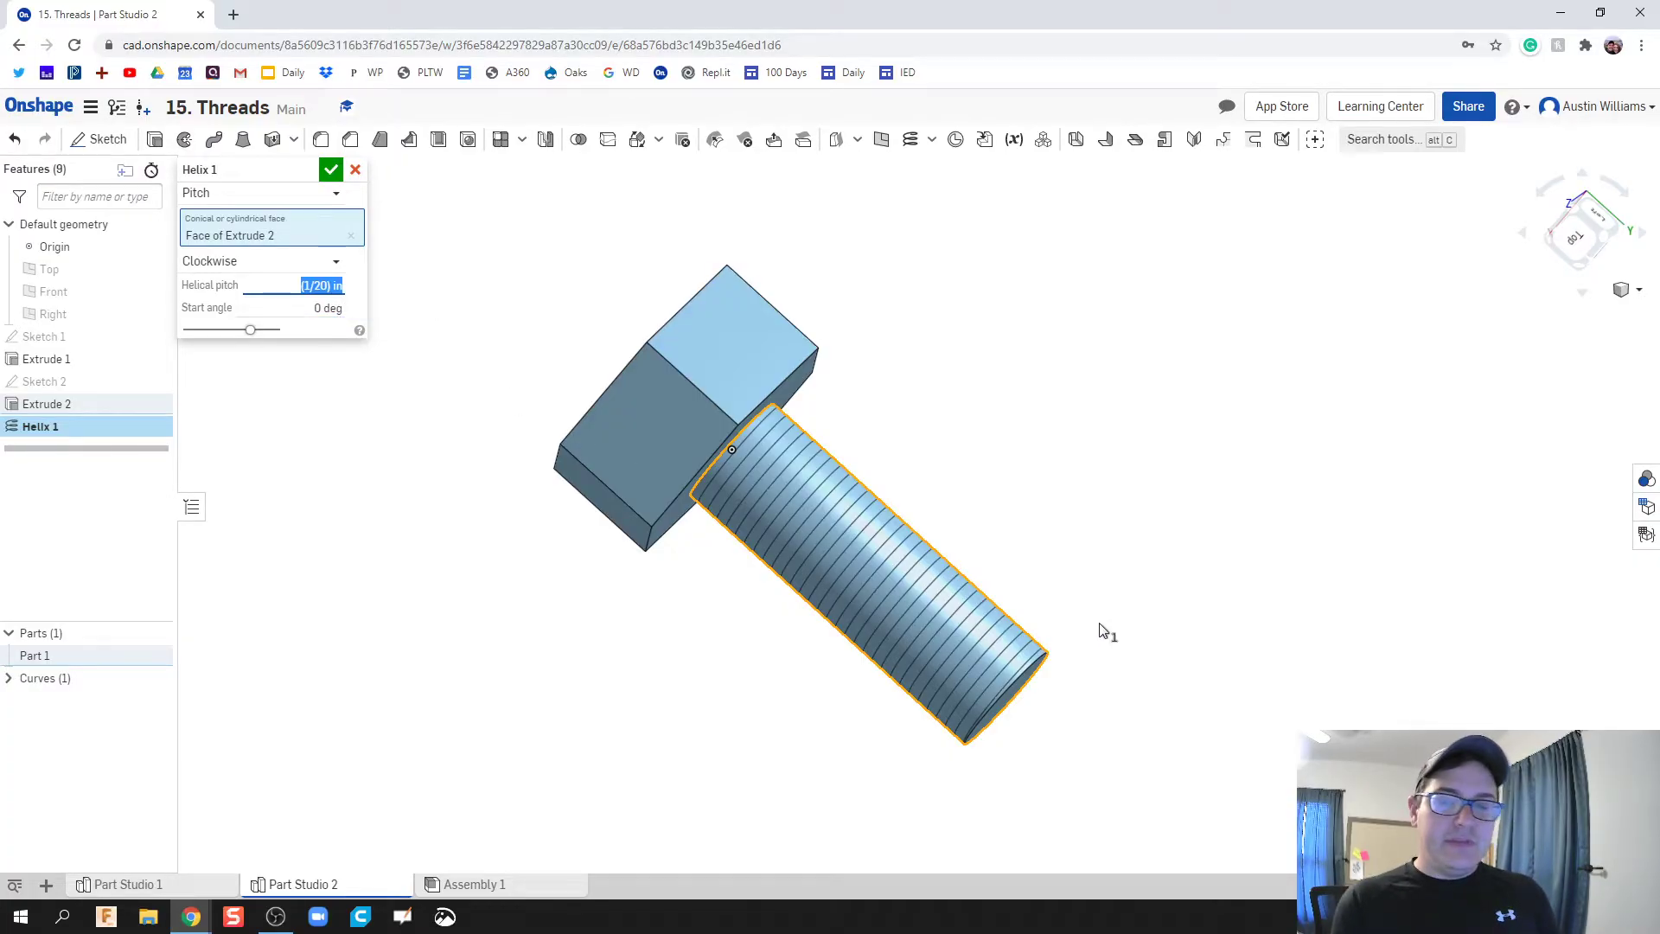
pyautogui.moveTo(1105, 634); pyautogui.dragTo(951, 566, button='middle')
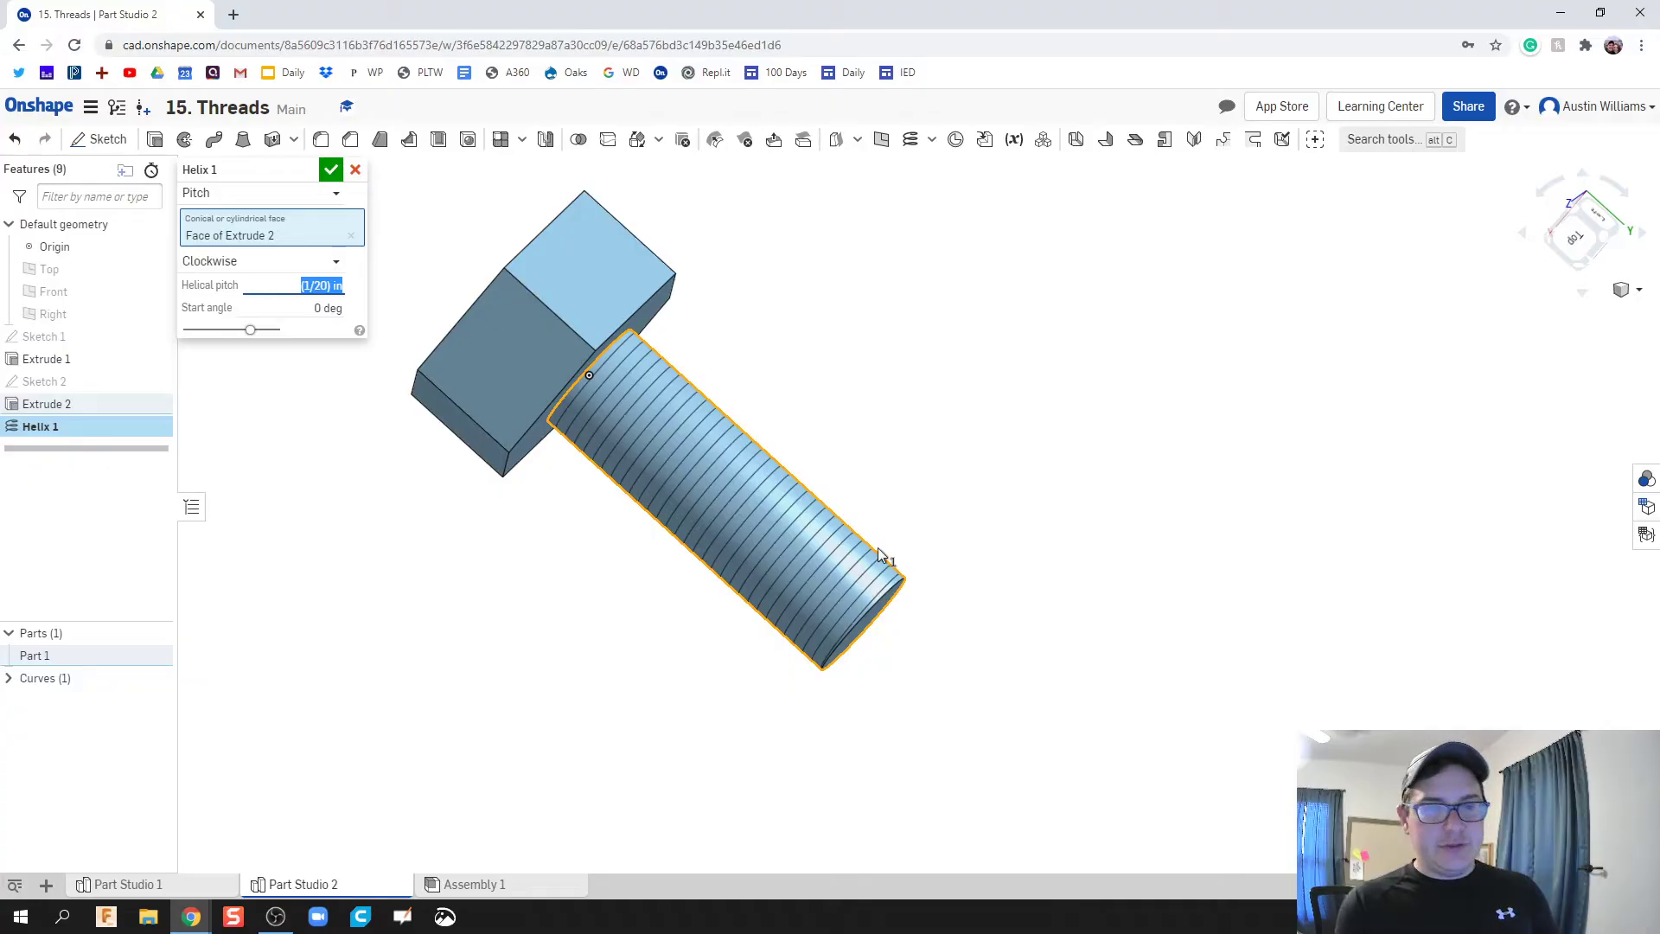
pyautogui.click(332, 171)
# Orbit around the bolt, selecting the helix and its end point at the shaft tip to inspect them
pyautogui.moveTo(980, 750); pyautogui.dragTo(963, 696, button='right')
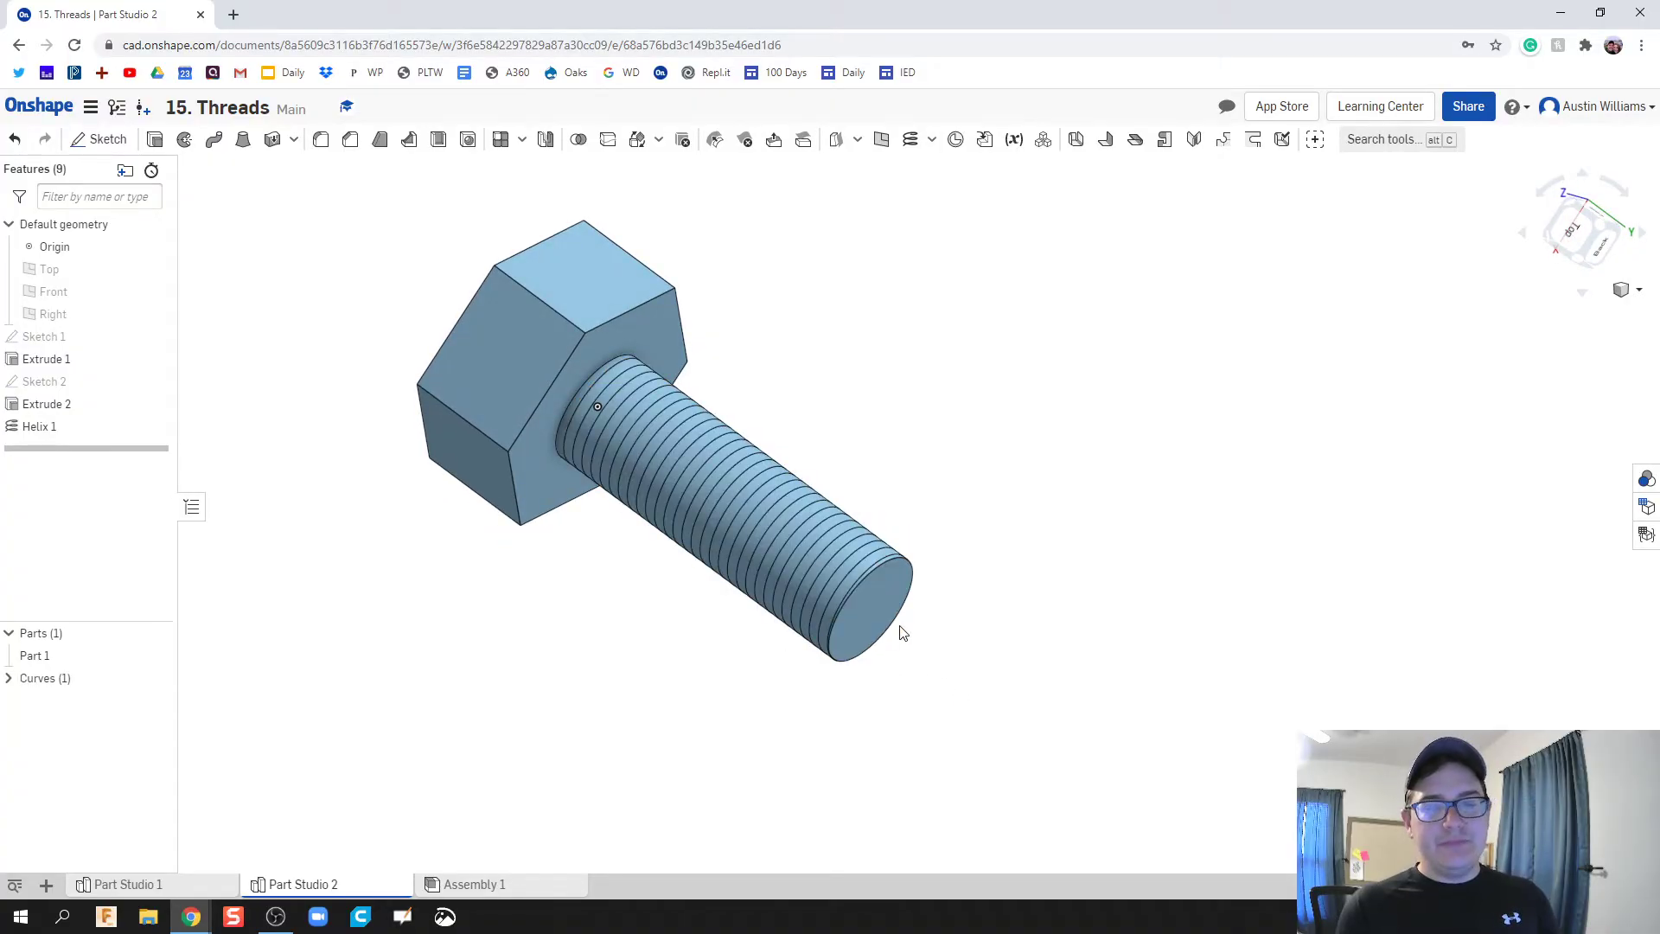
pyautogui.click(833, 566)
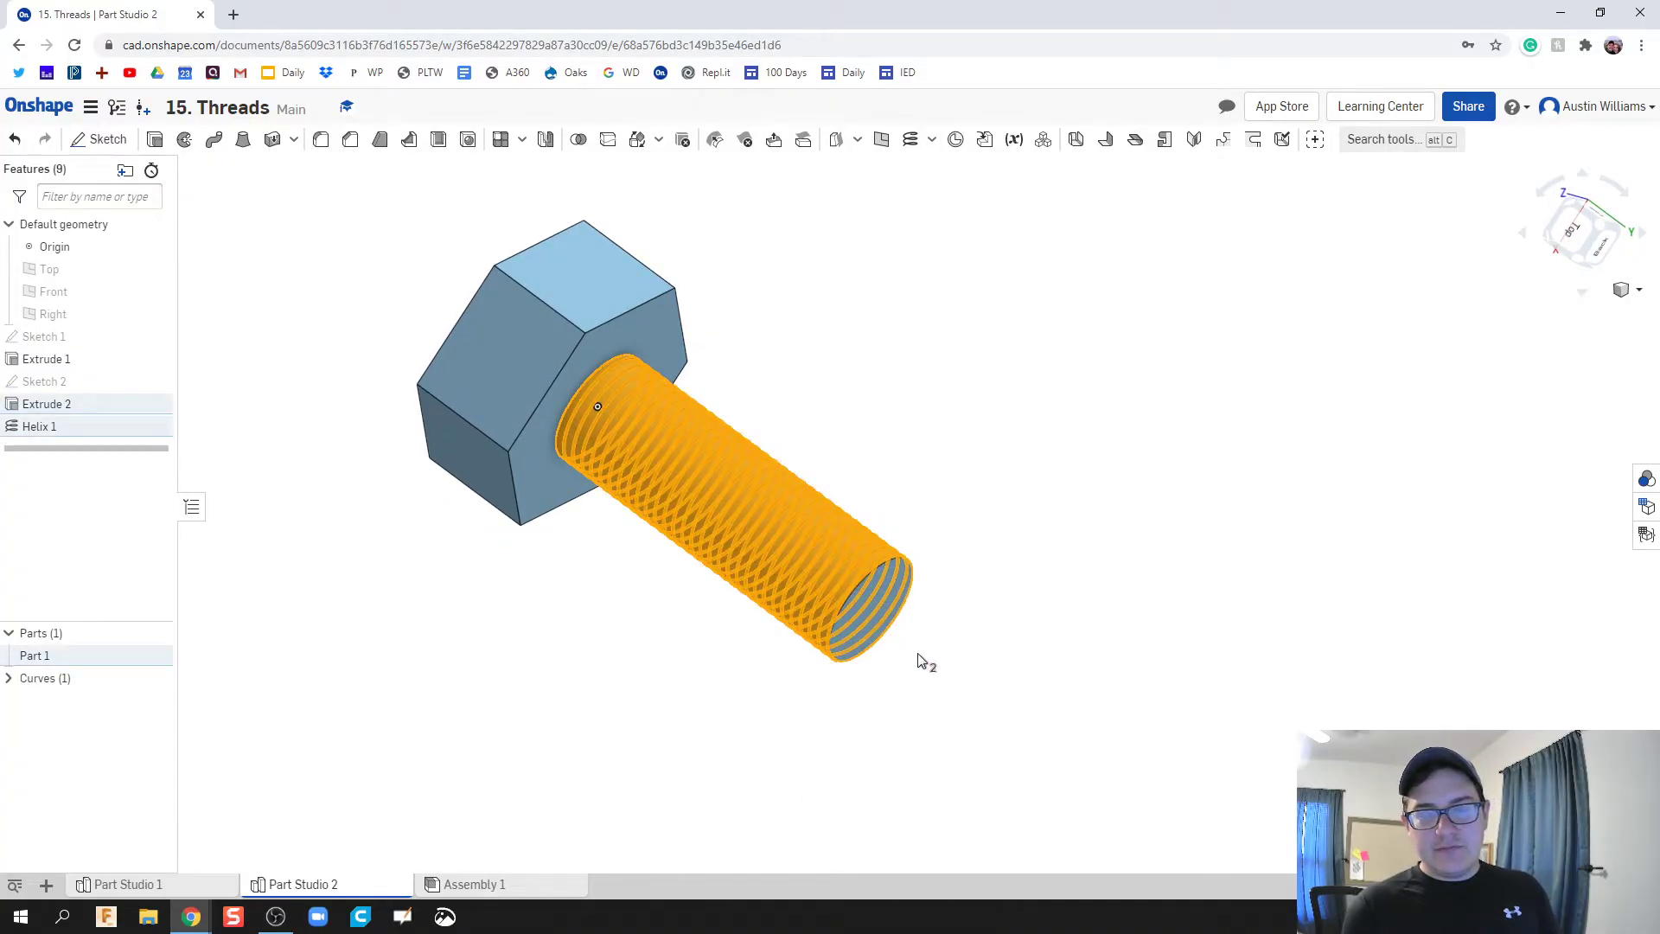
pyautogui.moveTo(923, 663); pyautogui.dragTo(924, 619, button='right')
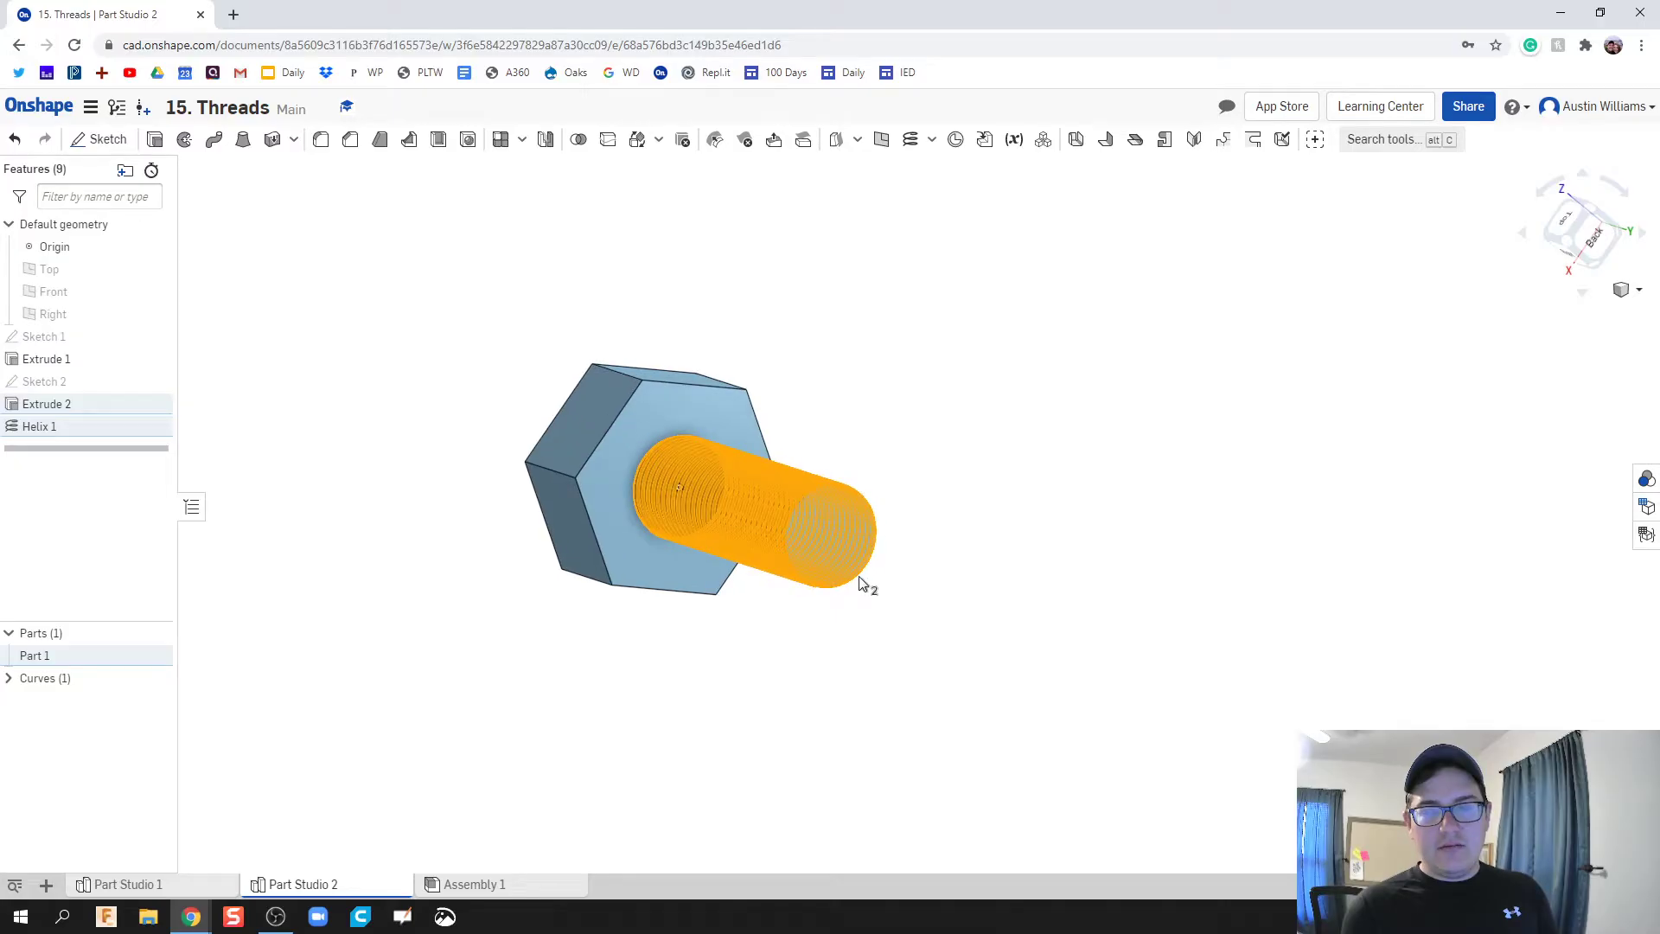
pyautogui.click(893, 496)
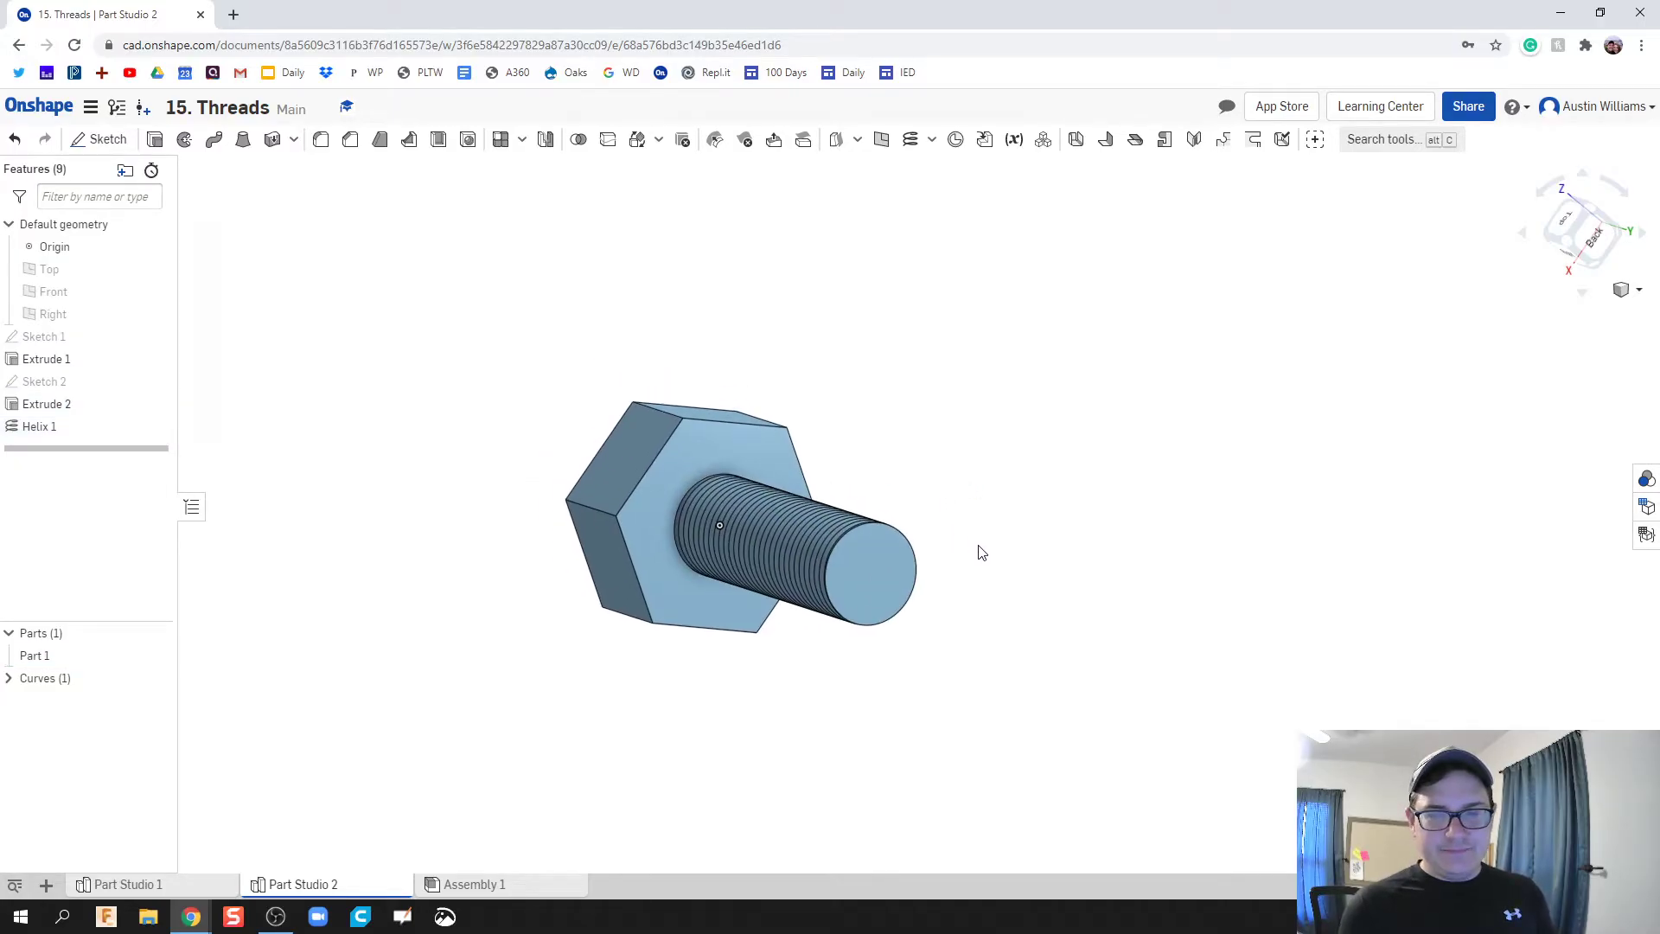
pyautogui.scroll(3, 900, 523)
pyautogui.moveTo(896, 526); pyautogui.dragTo(991, 497, button='right')
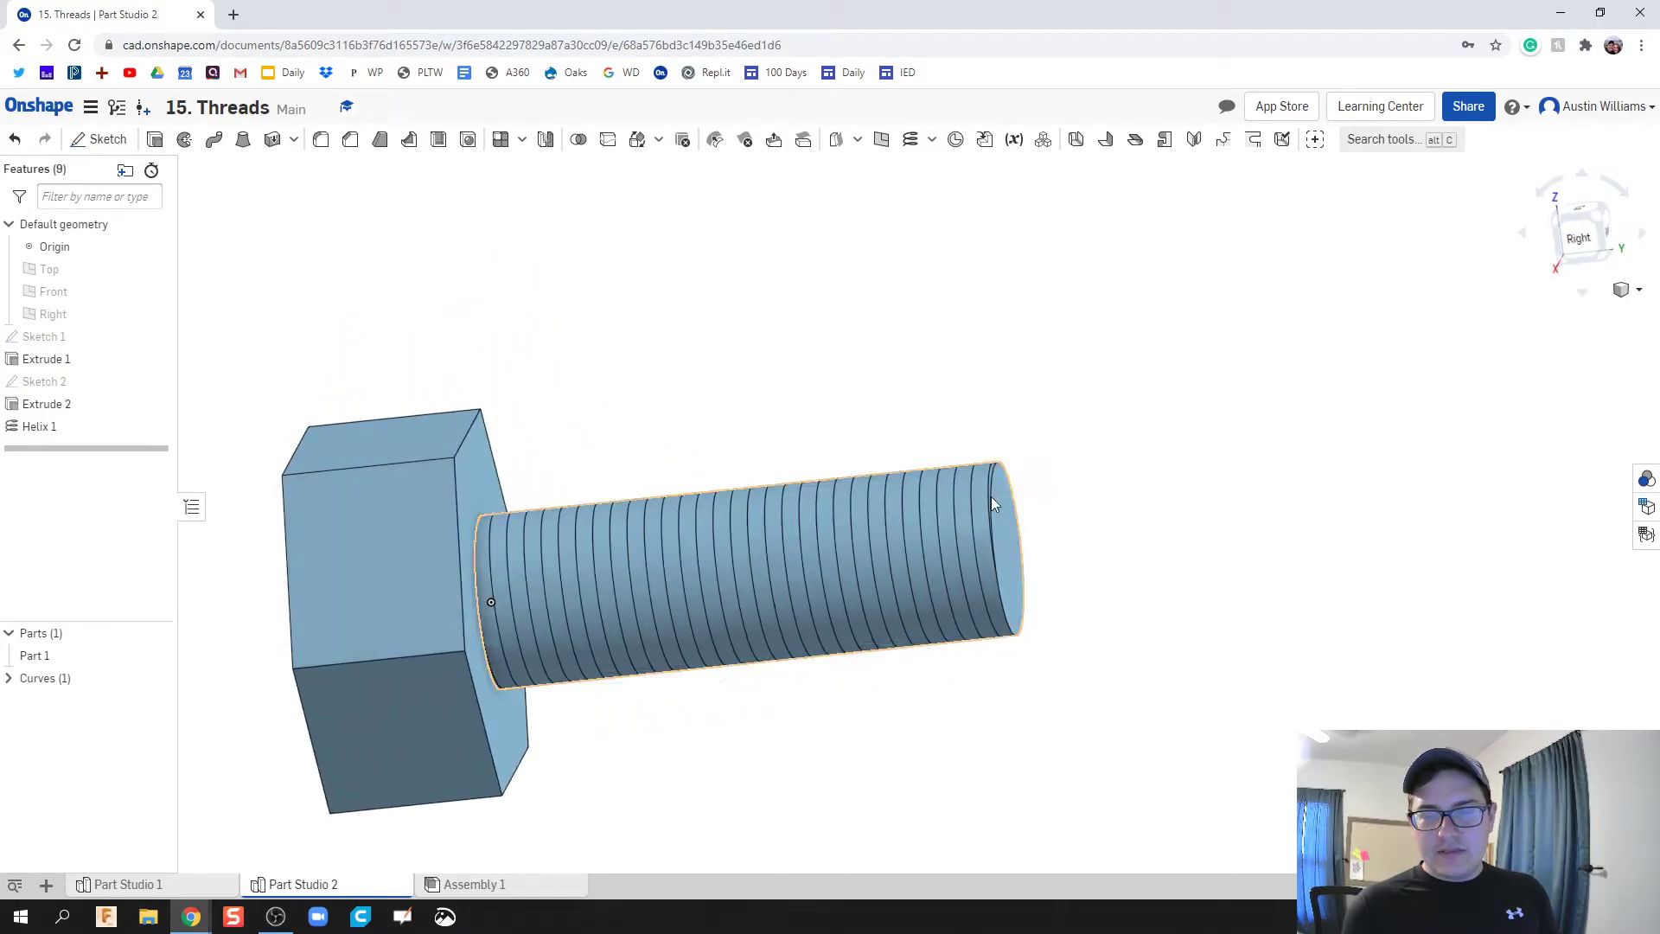
pyautogui.click(996, 572)
pyautogui.moveTo(1142, 603); pyautogui.dragTo(1104, 626, button='right')
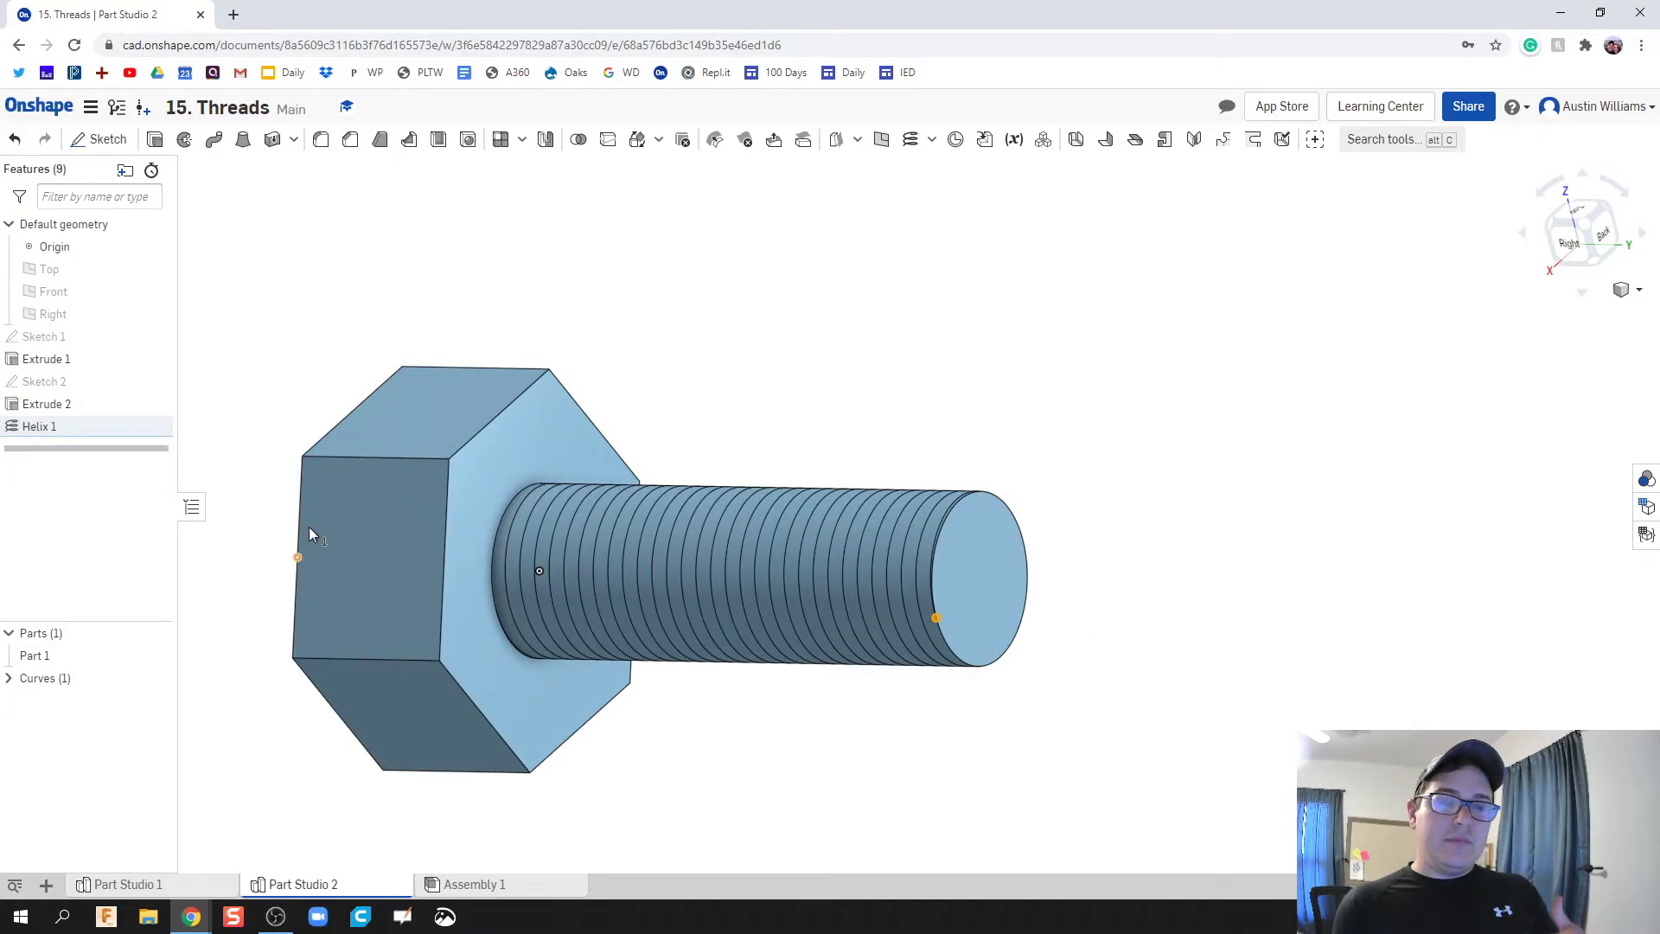
# Show the Front and Top planes, then hide the Front plane again and zoom in
pyautogui.click(157, 291)
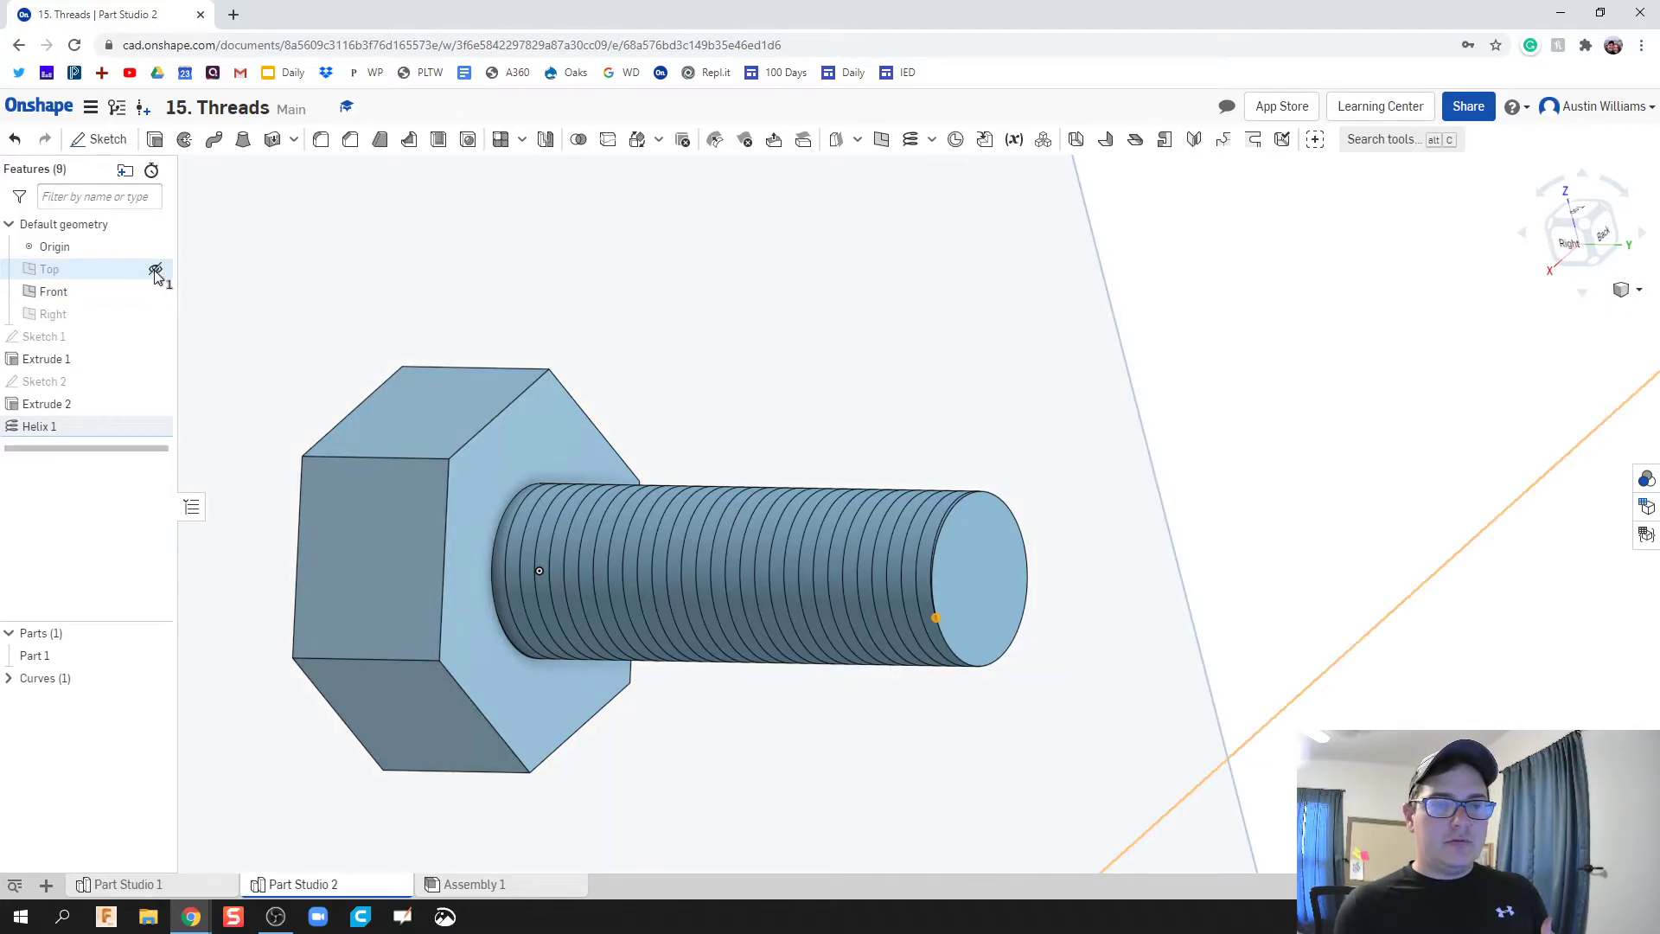
pyautogui.click(156, 272)
pyautogui.moveTo(1136, 610)
pyautogui.mouseDown(button='right')
pyautogui.moveTo(1211, 652)
pyautogui.moveTo(1179, 637)
pyautogui.moveTo(1175, 662)
pyautogui.moveTo(1204, 656)
pyautogui.moveTo(1159, 641)
pyautogui.moveTo(1223, 652)
pyautogui.moveTo(1293, 578)
pyautogui.mouseUp(button='right')
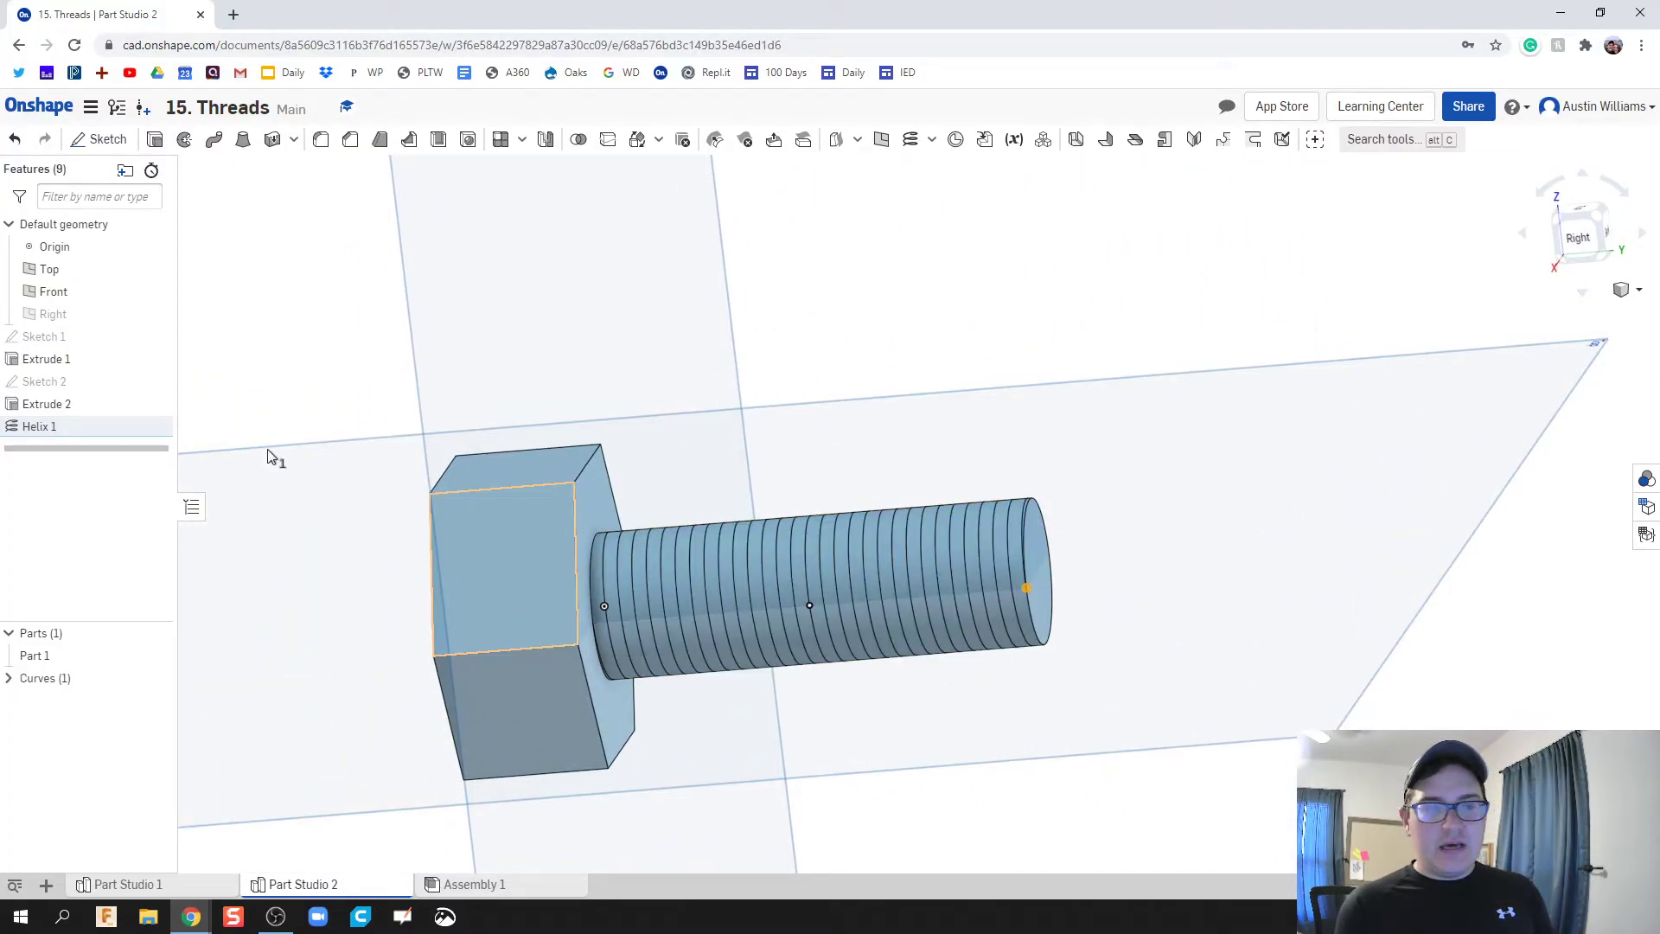
pyautogui.click(157, 291)
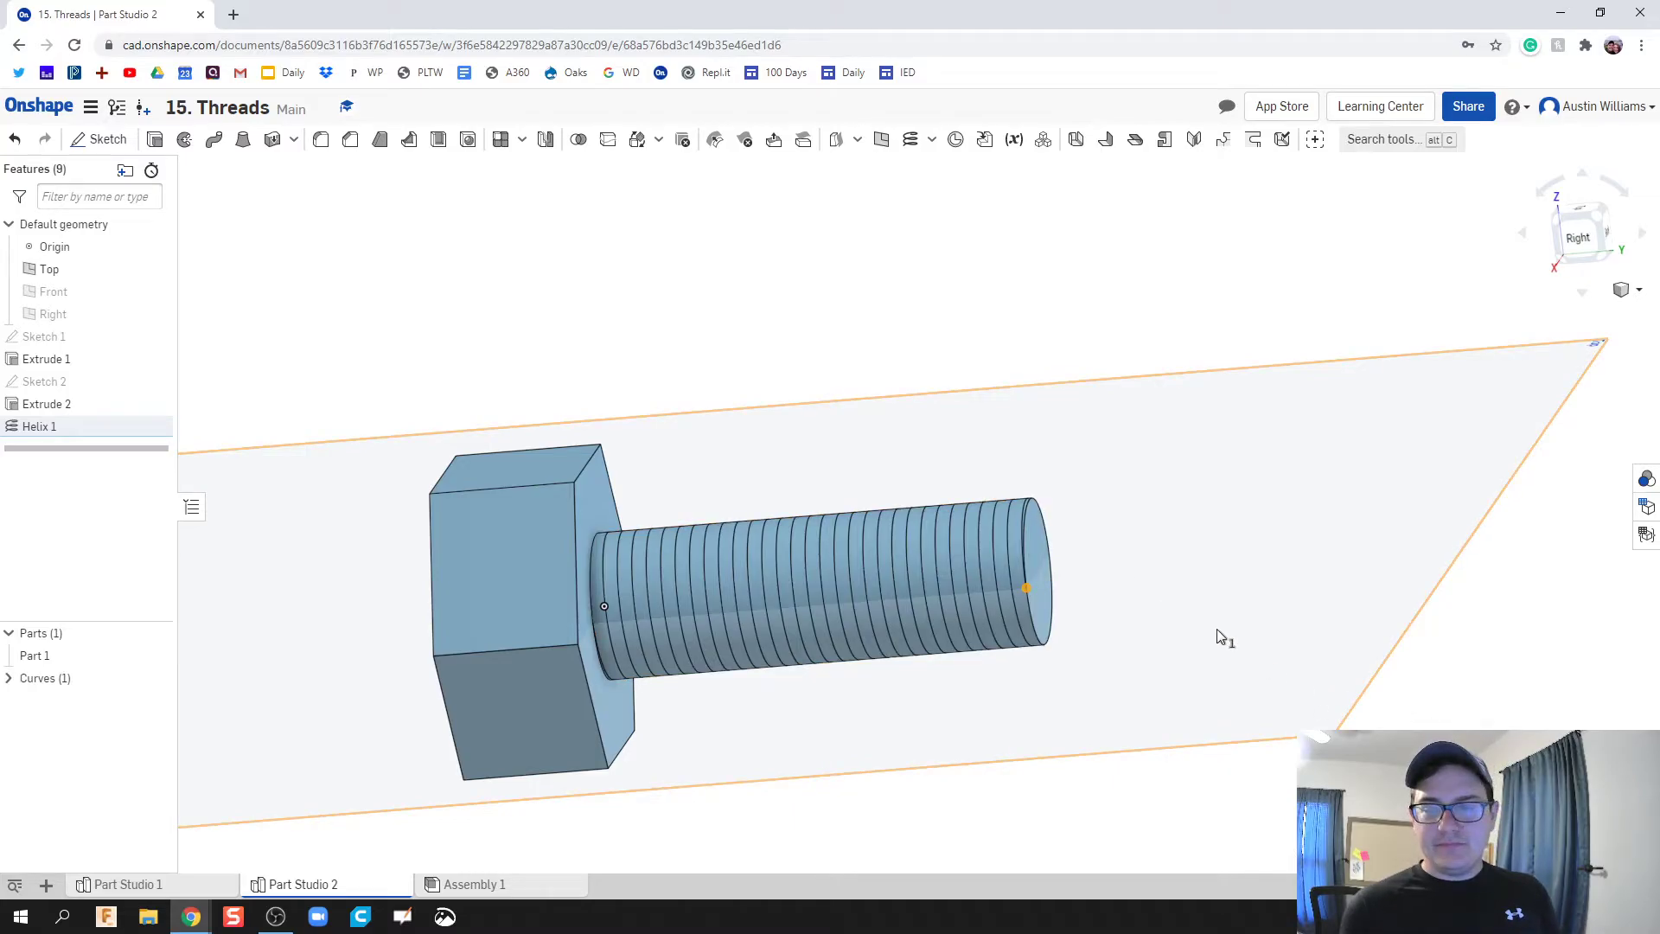
pyautogui.scroll(3, 1041, 578)
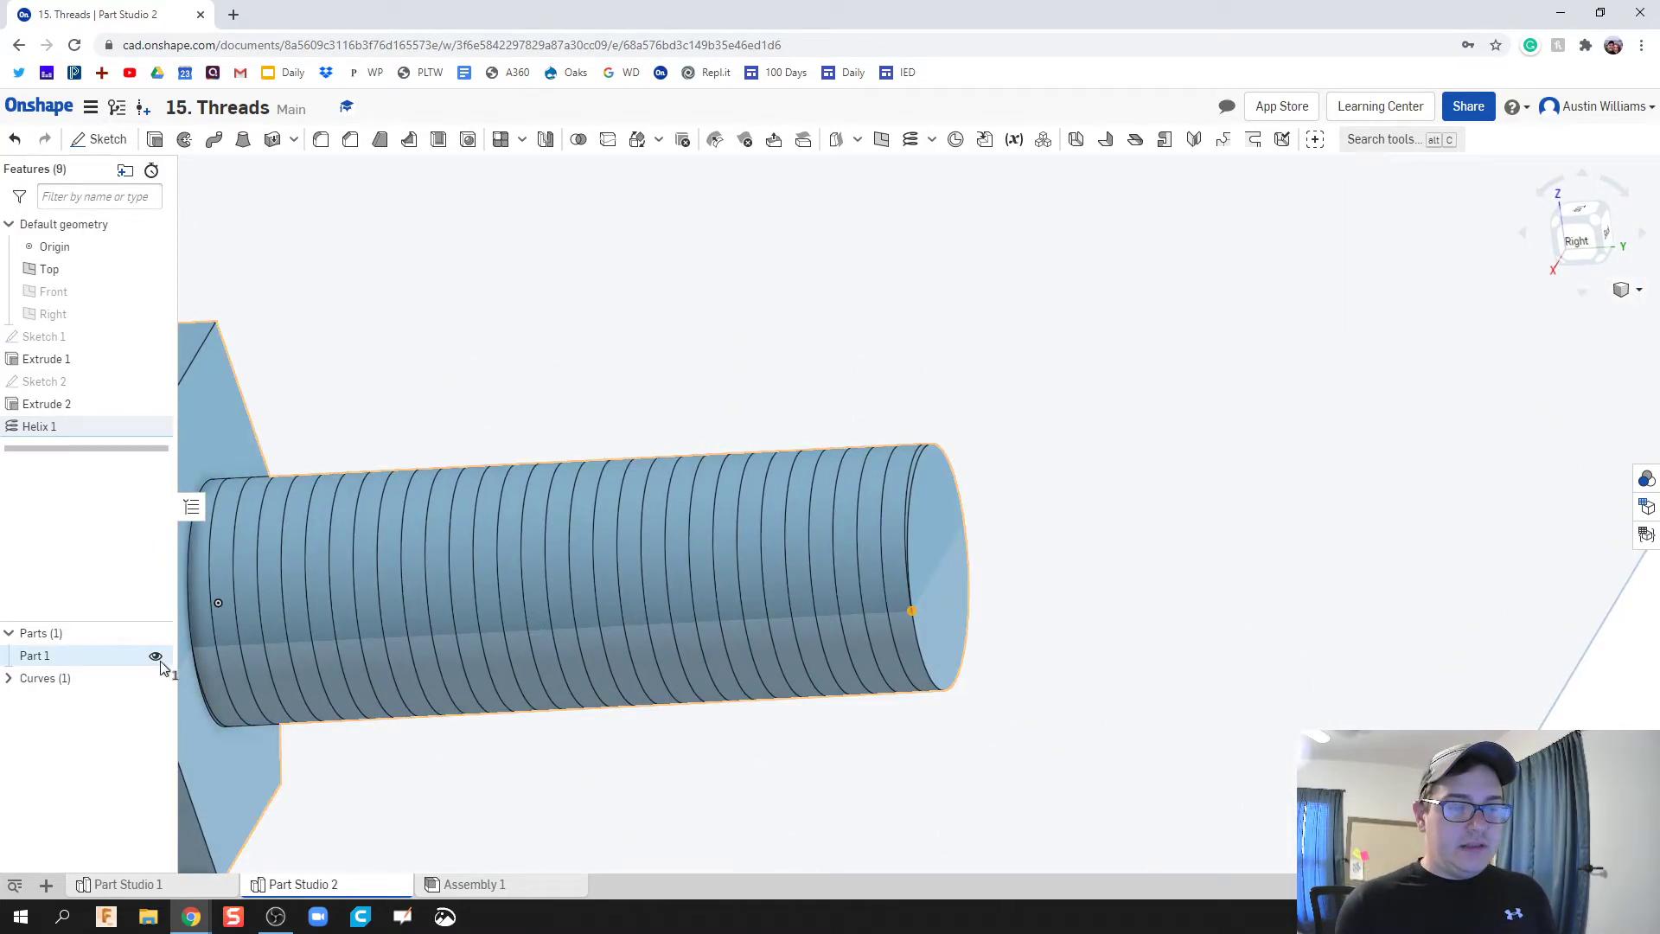
# Hide Part 1 so only the helix coil shows, and turn the view square onto it
pyautogui.click(157, 657)
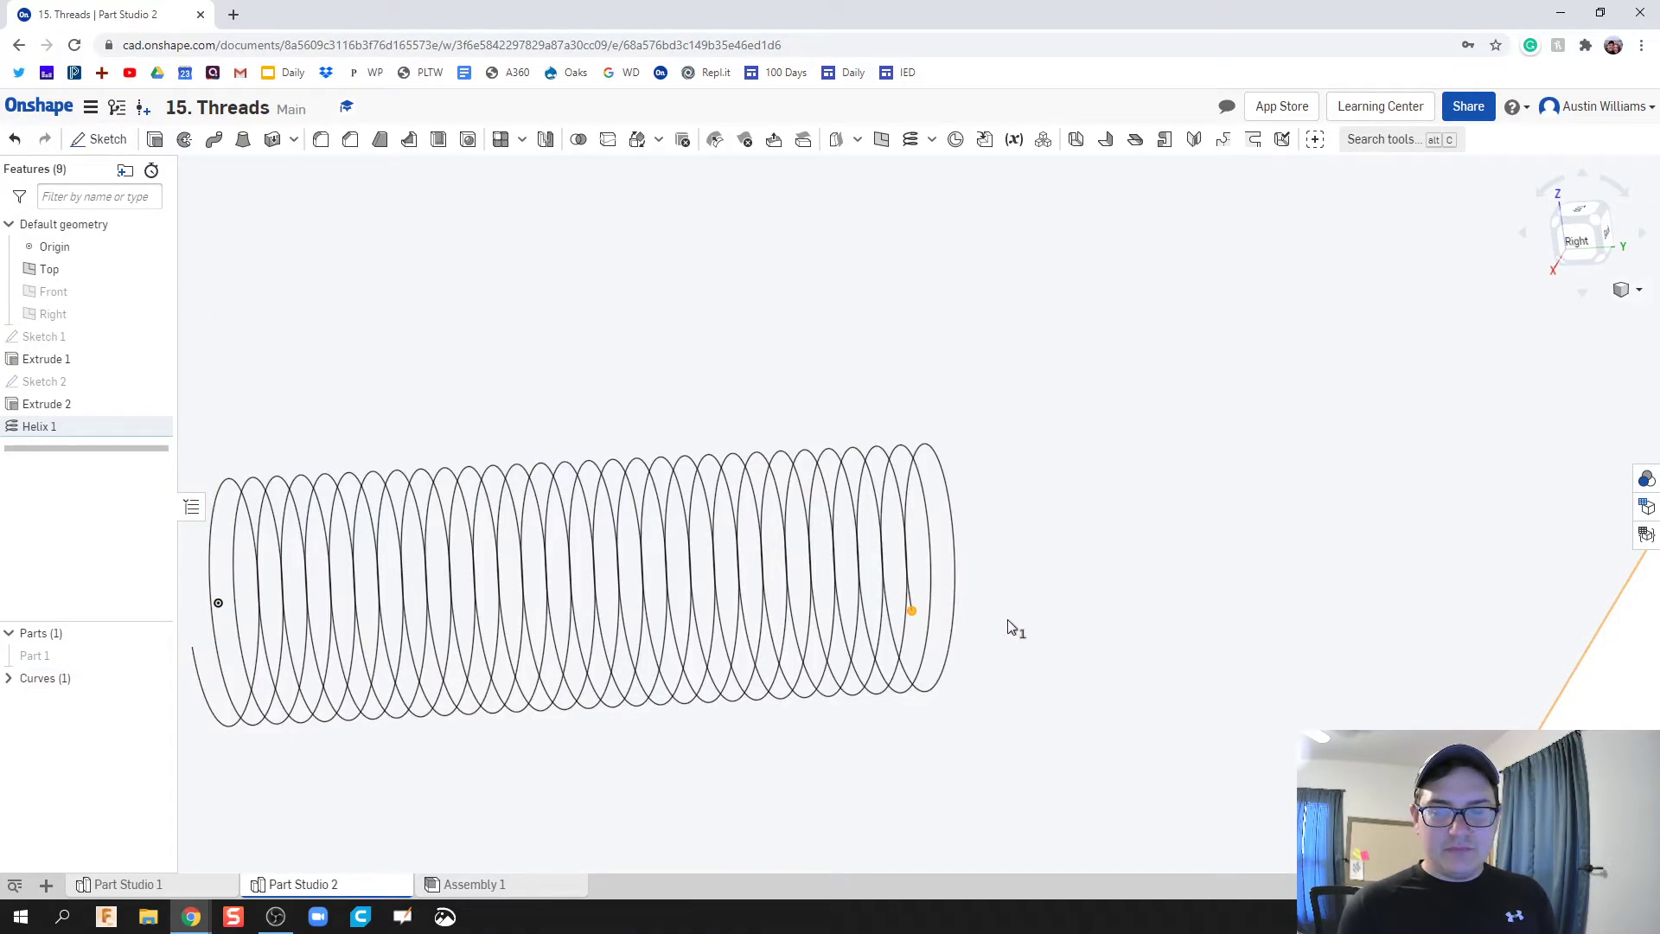
pyautogui.moveTo(1008, 621); pyautogui.dragTo(972, 486, button='right')
pyautogui.rightClick(981, 487)
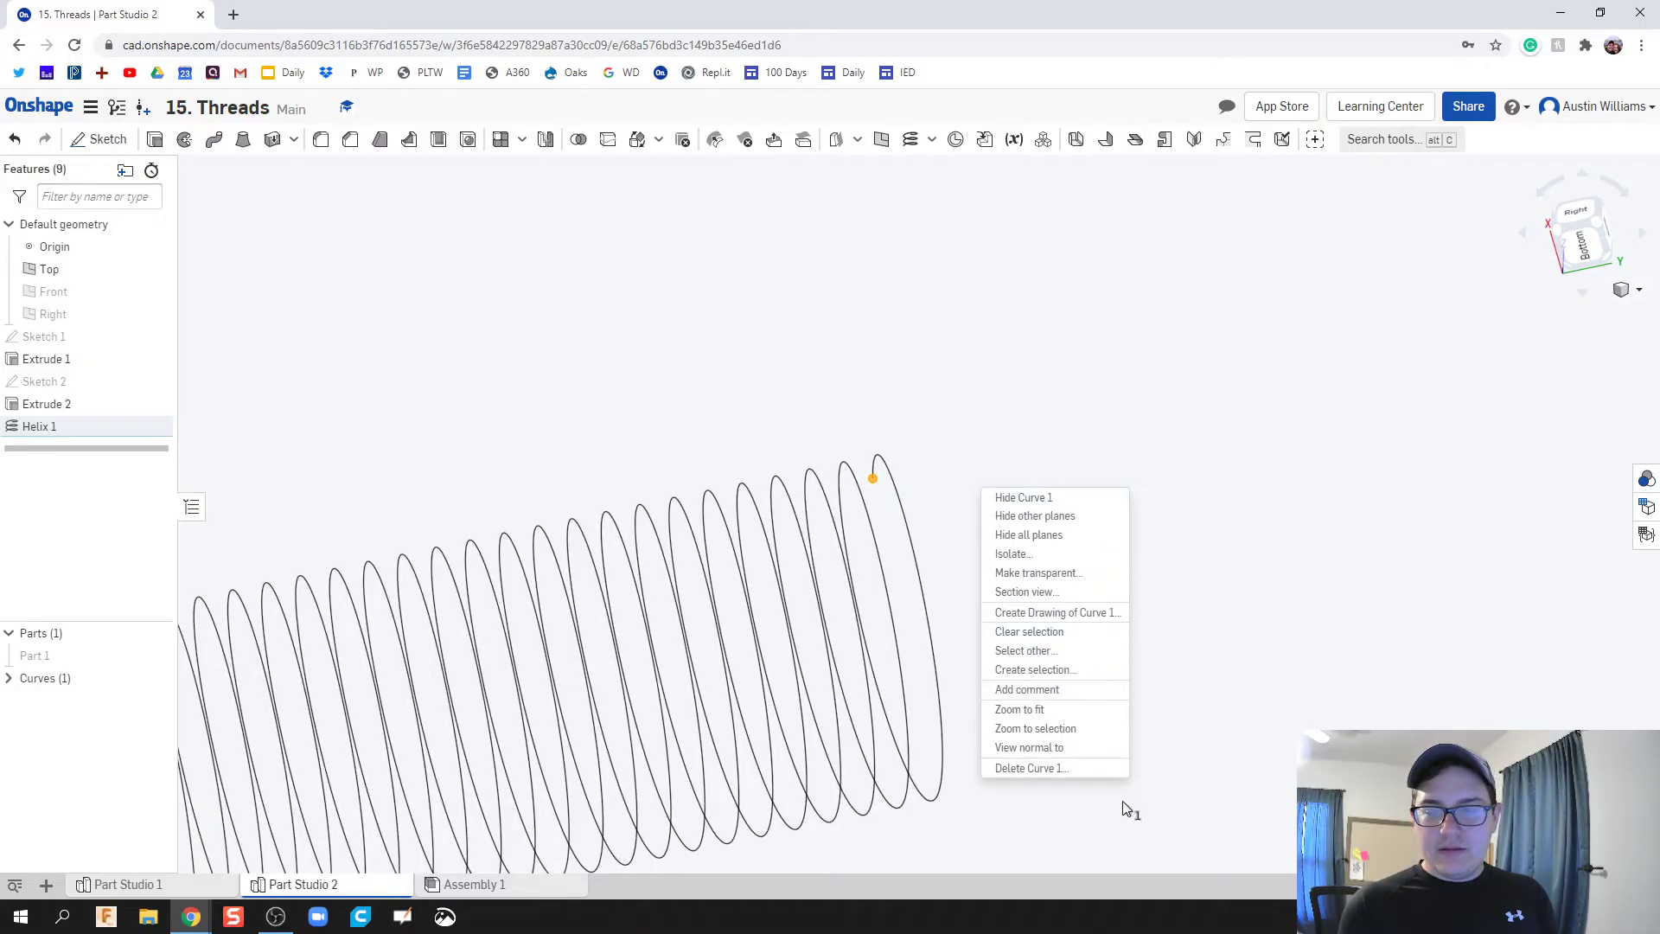
pyautogui.click(1069, 748)
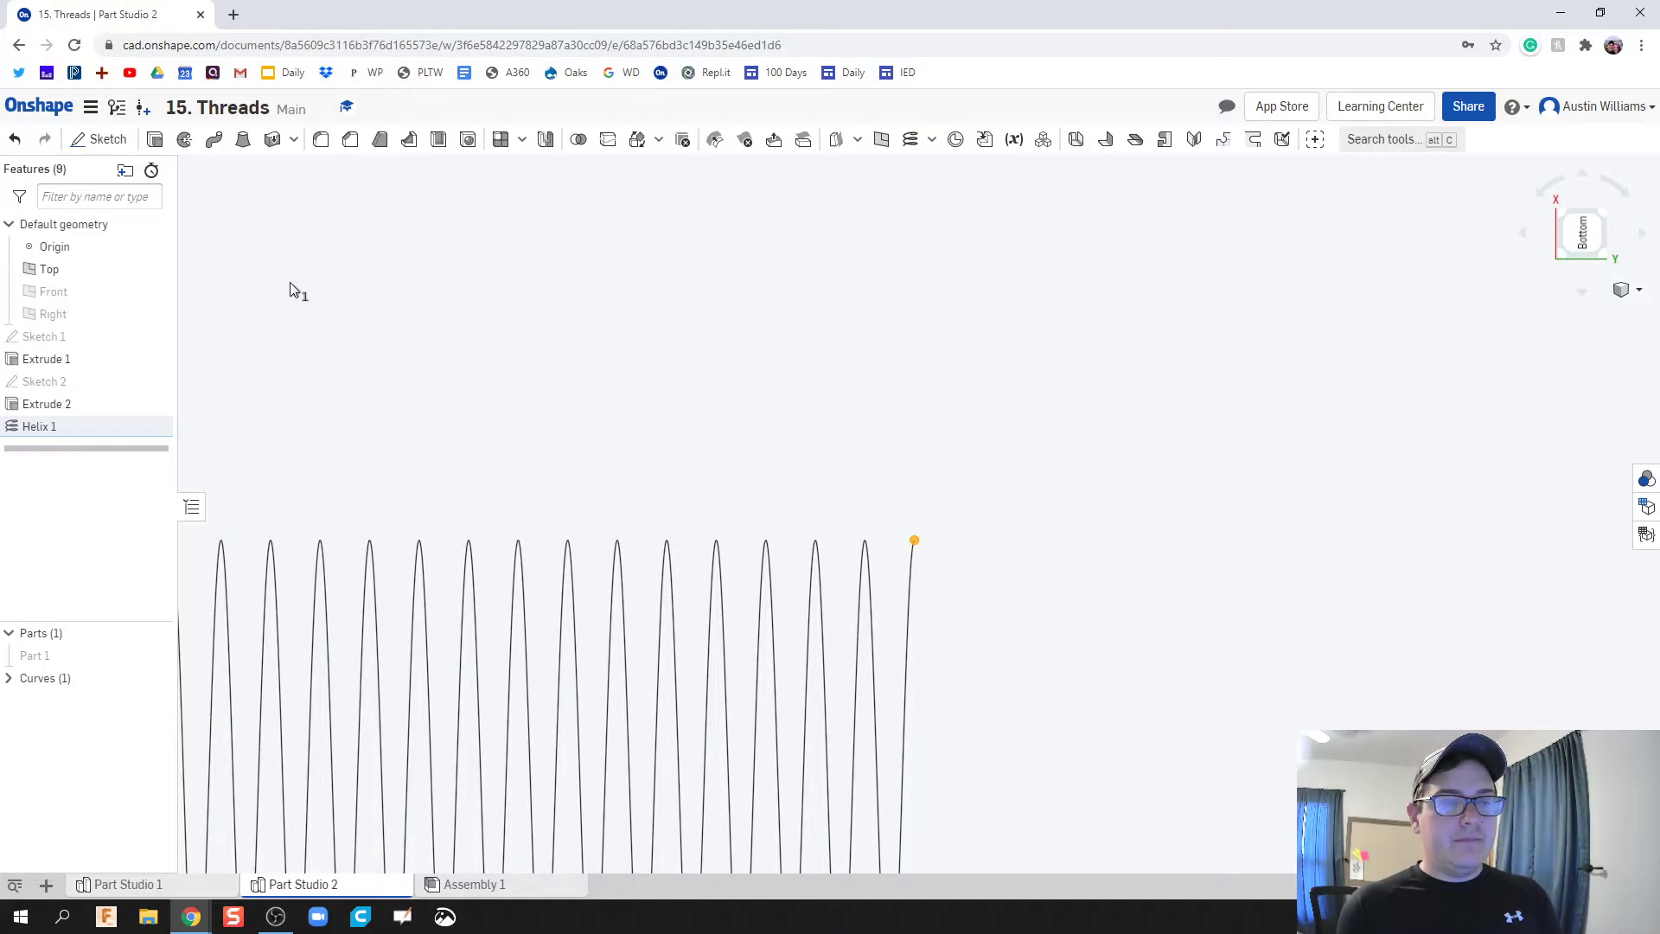
pyautogui.click(86, 139)
# Place Sketch 3 on the Top plane and view it straight-on
pyautogui.click(1058, 408)
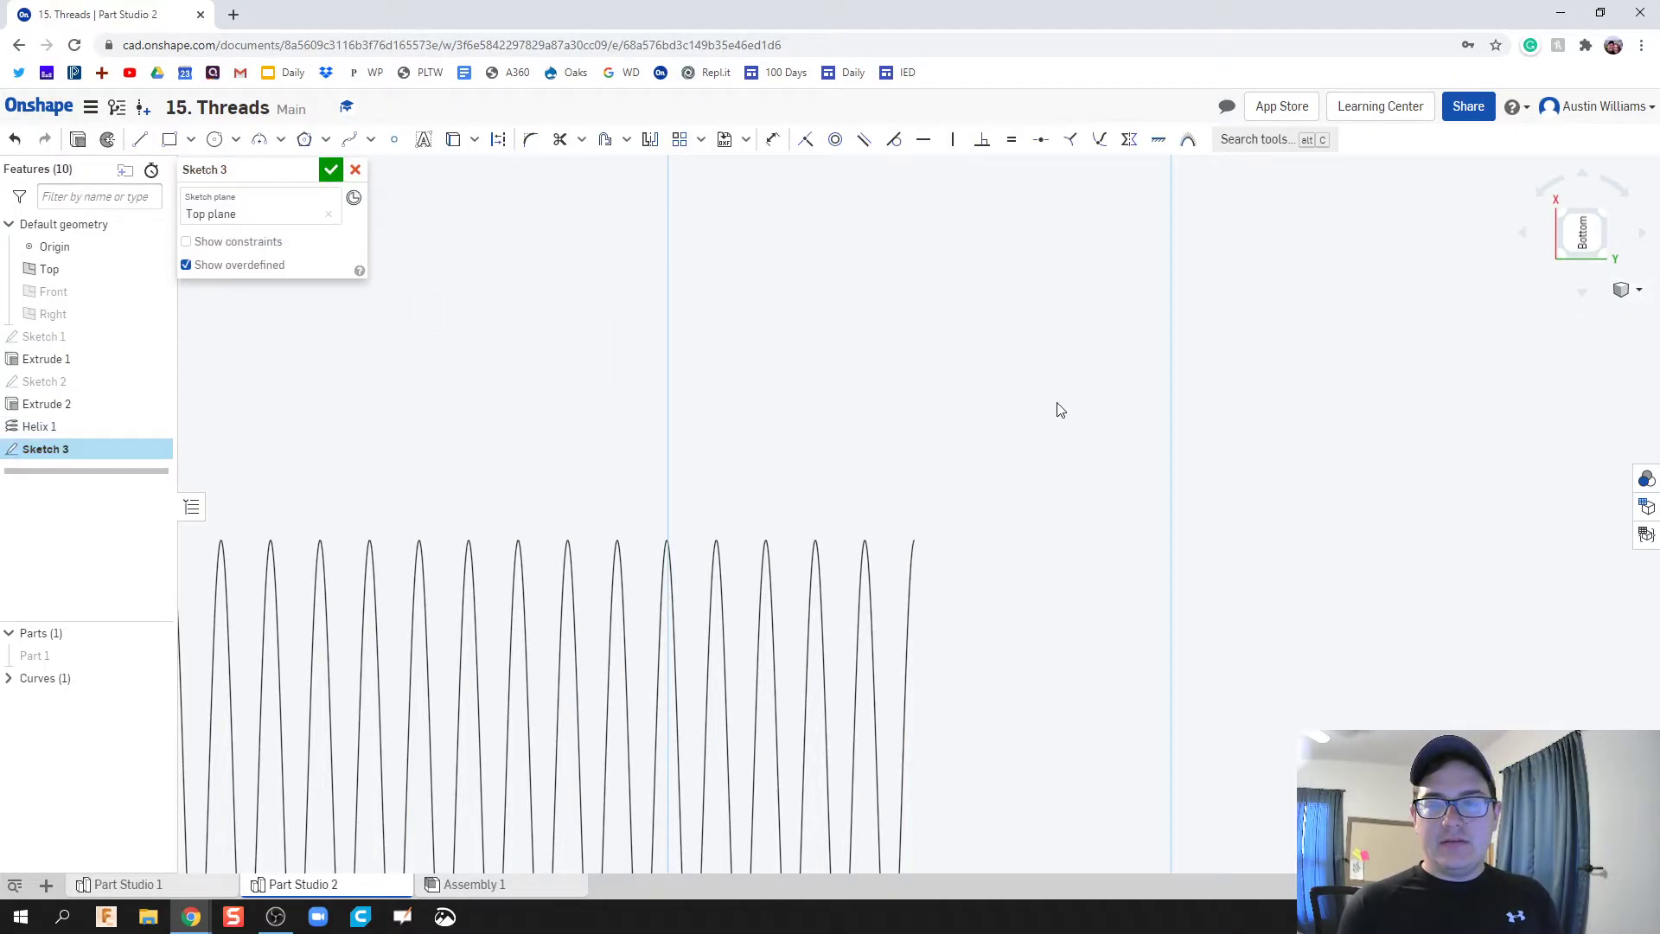
pyautogui.moveTo(1060, 522); pyautogui.dragTo(1234, 443, button='right')
pyautogui.rightClick(1234, 443)
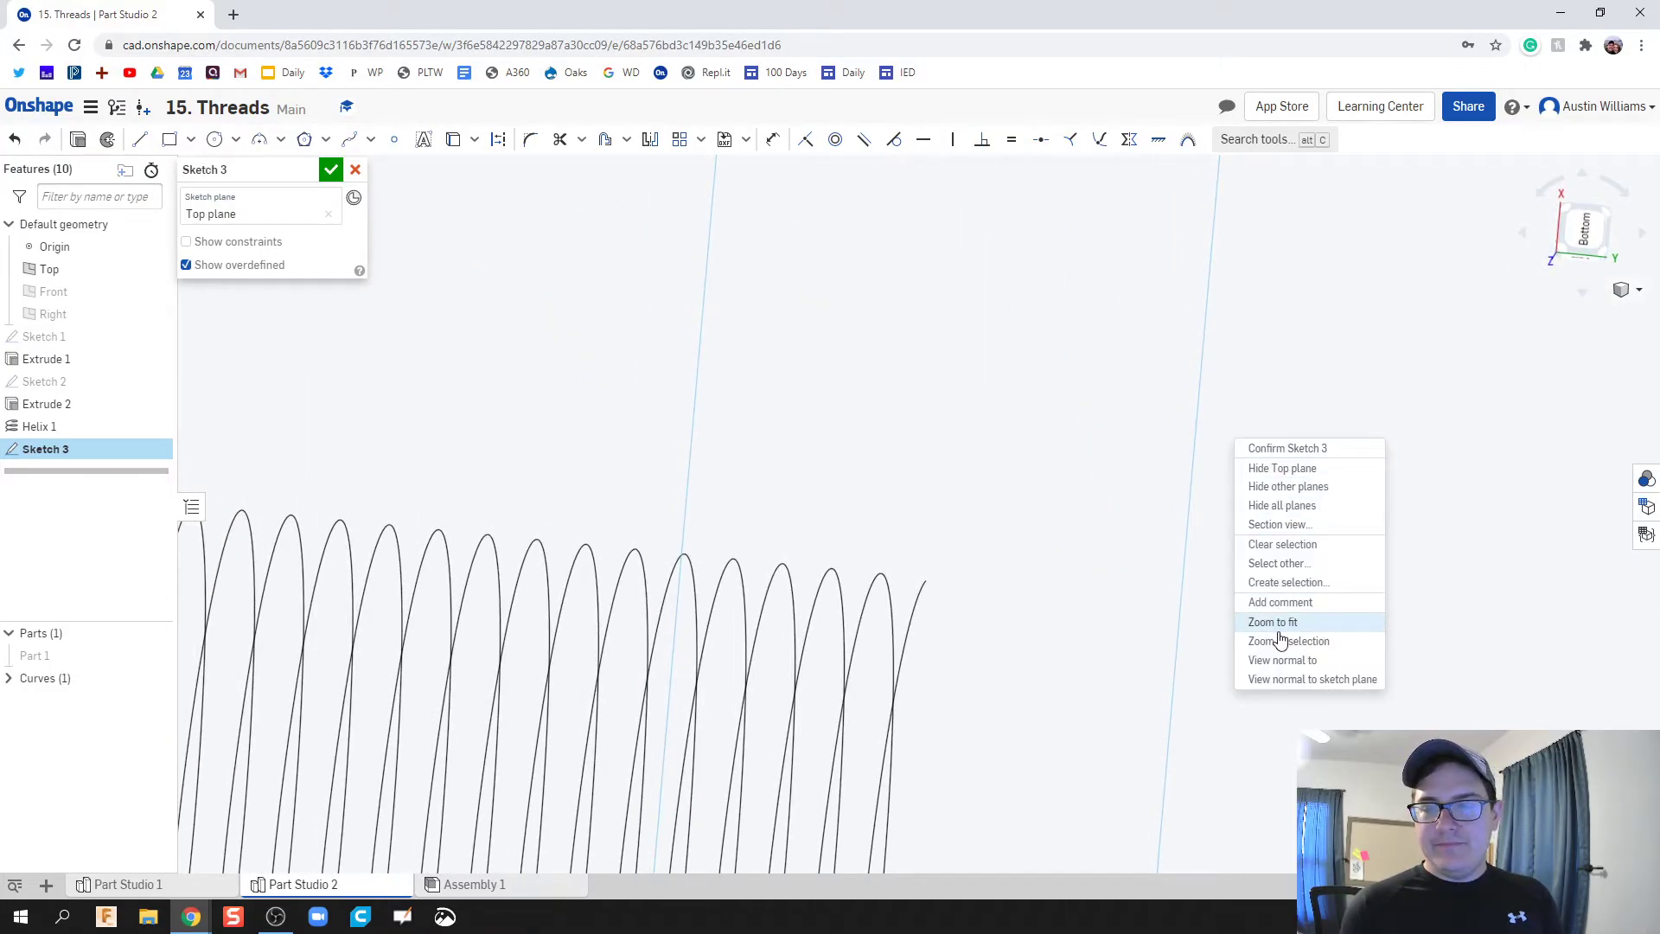
pyautogui.click(1284, 679)
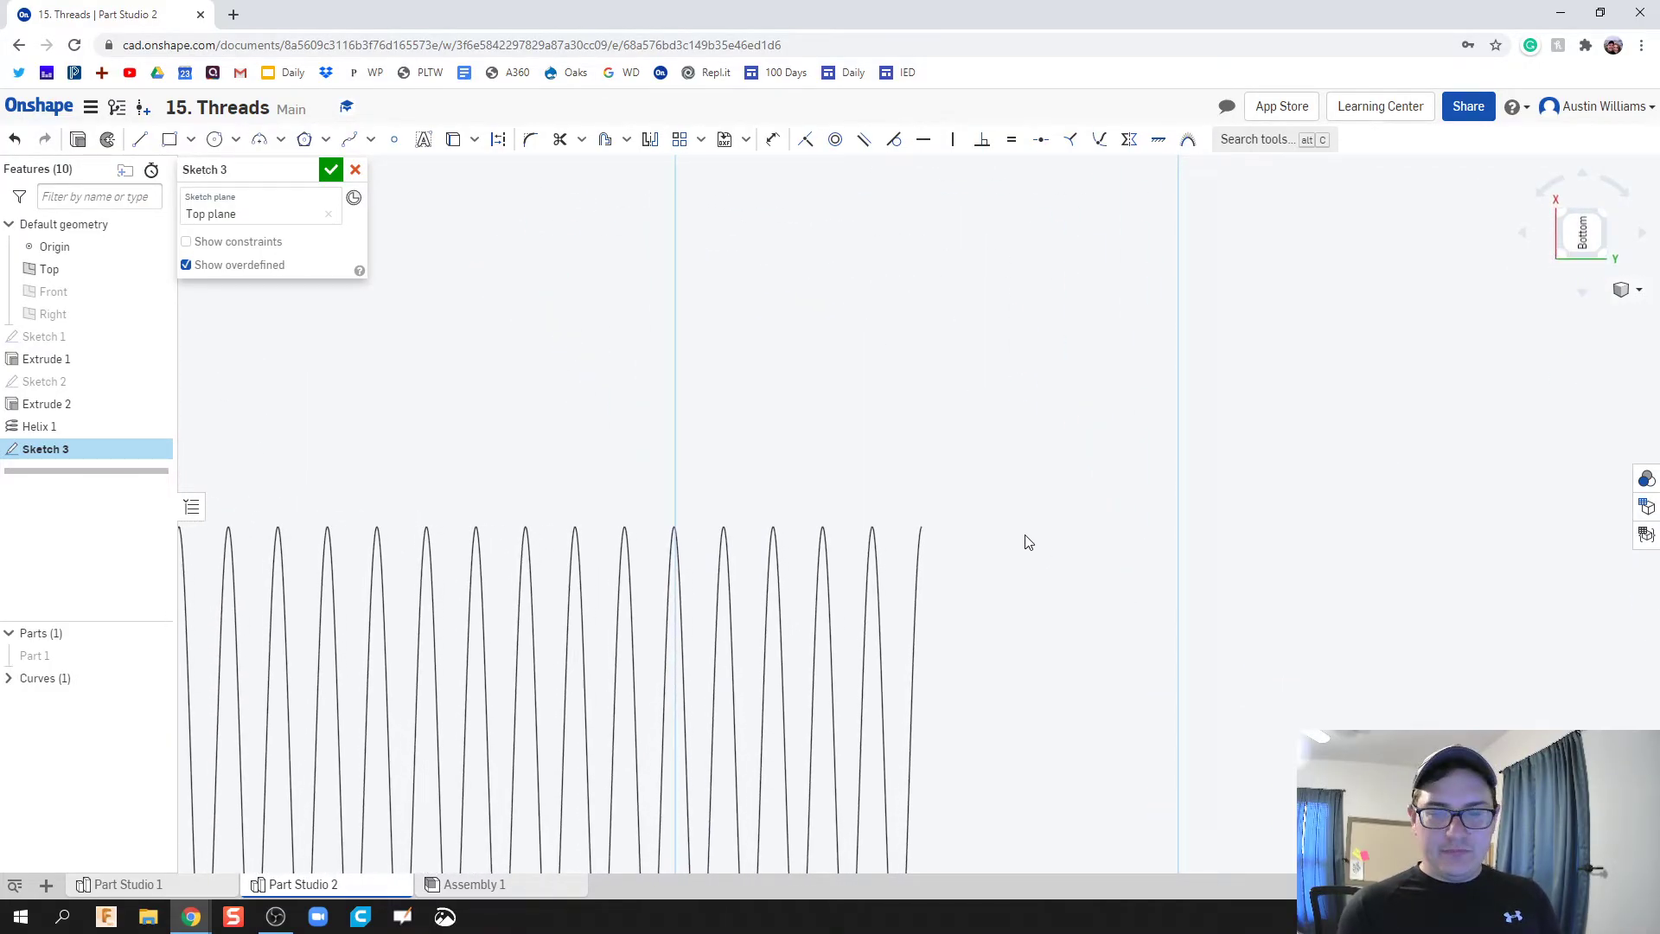
# Draw a closed triangle at the shank end and make all three sides equal
pyautogui.press('l')
pyautogui.click(1001, 530)
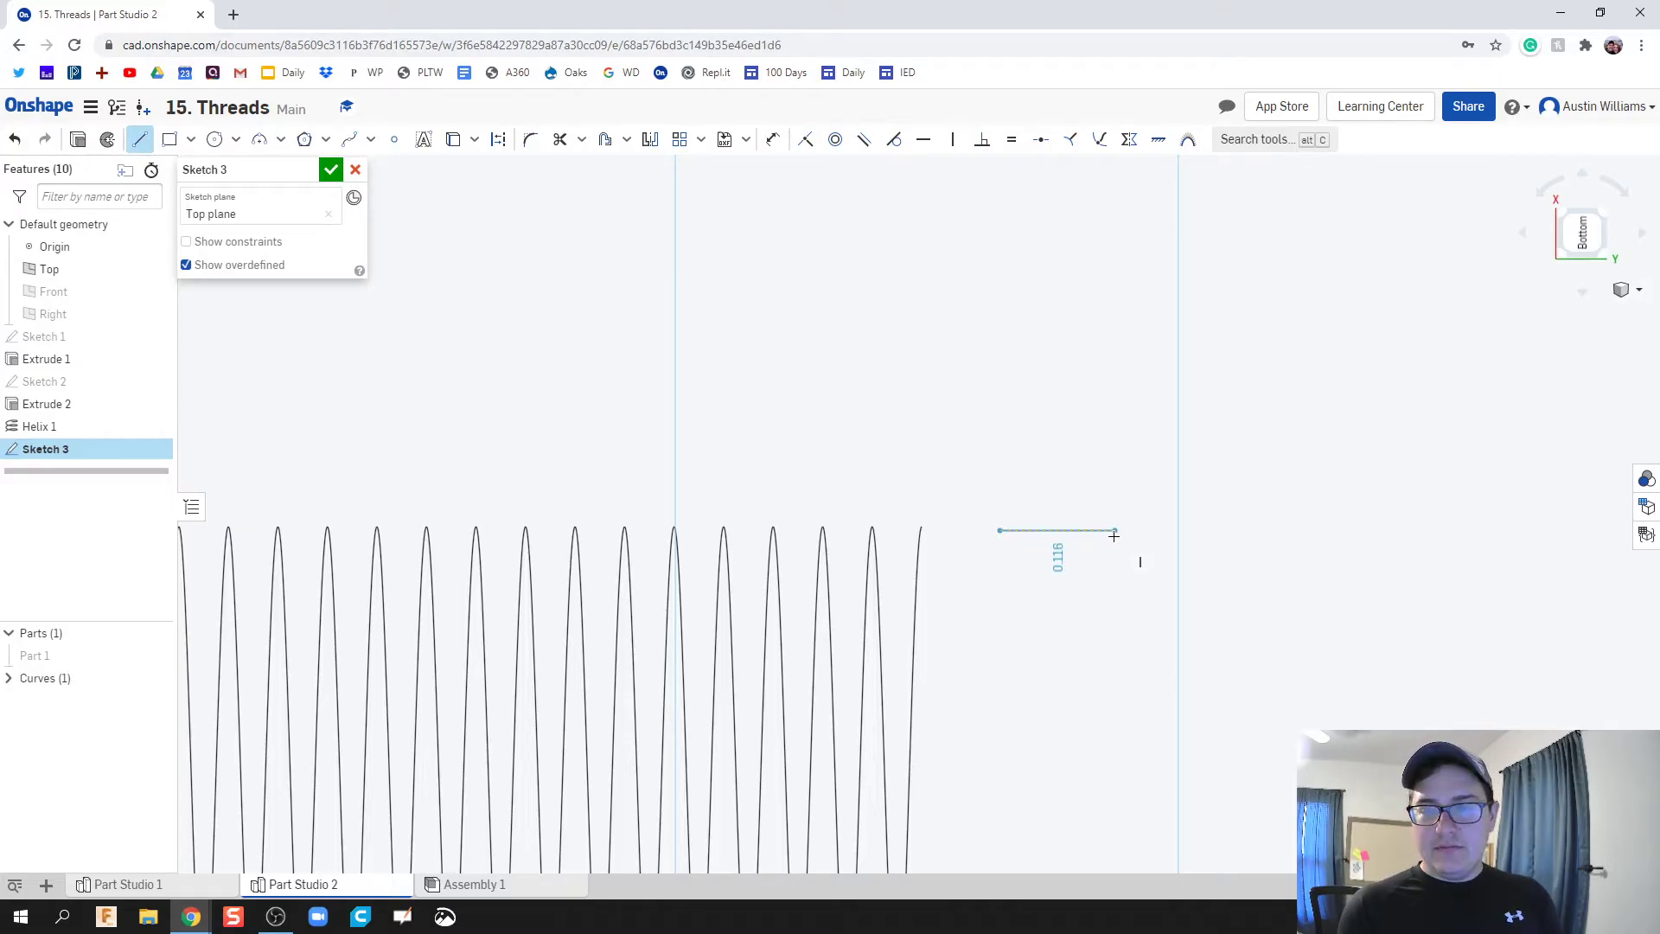
pyautogui.click(1111, 530)
pyautogui.click(1055, 445)
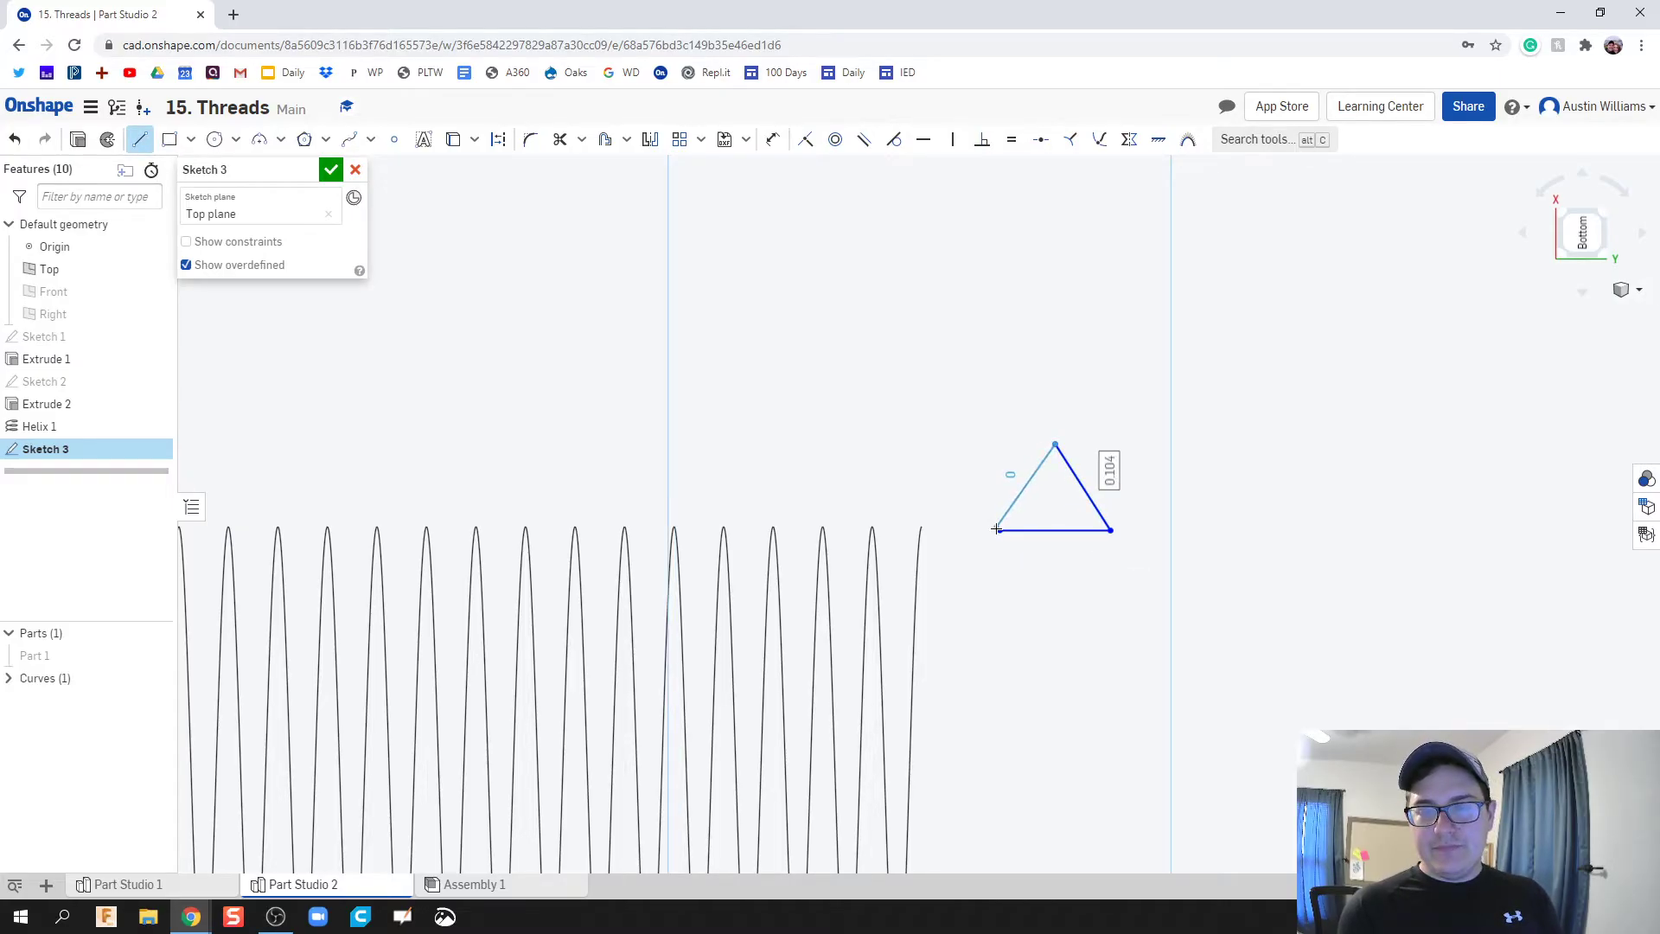
pyautogui.click(1000, 530)
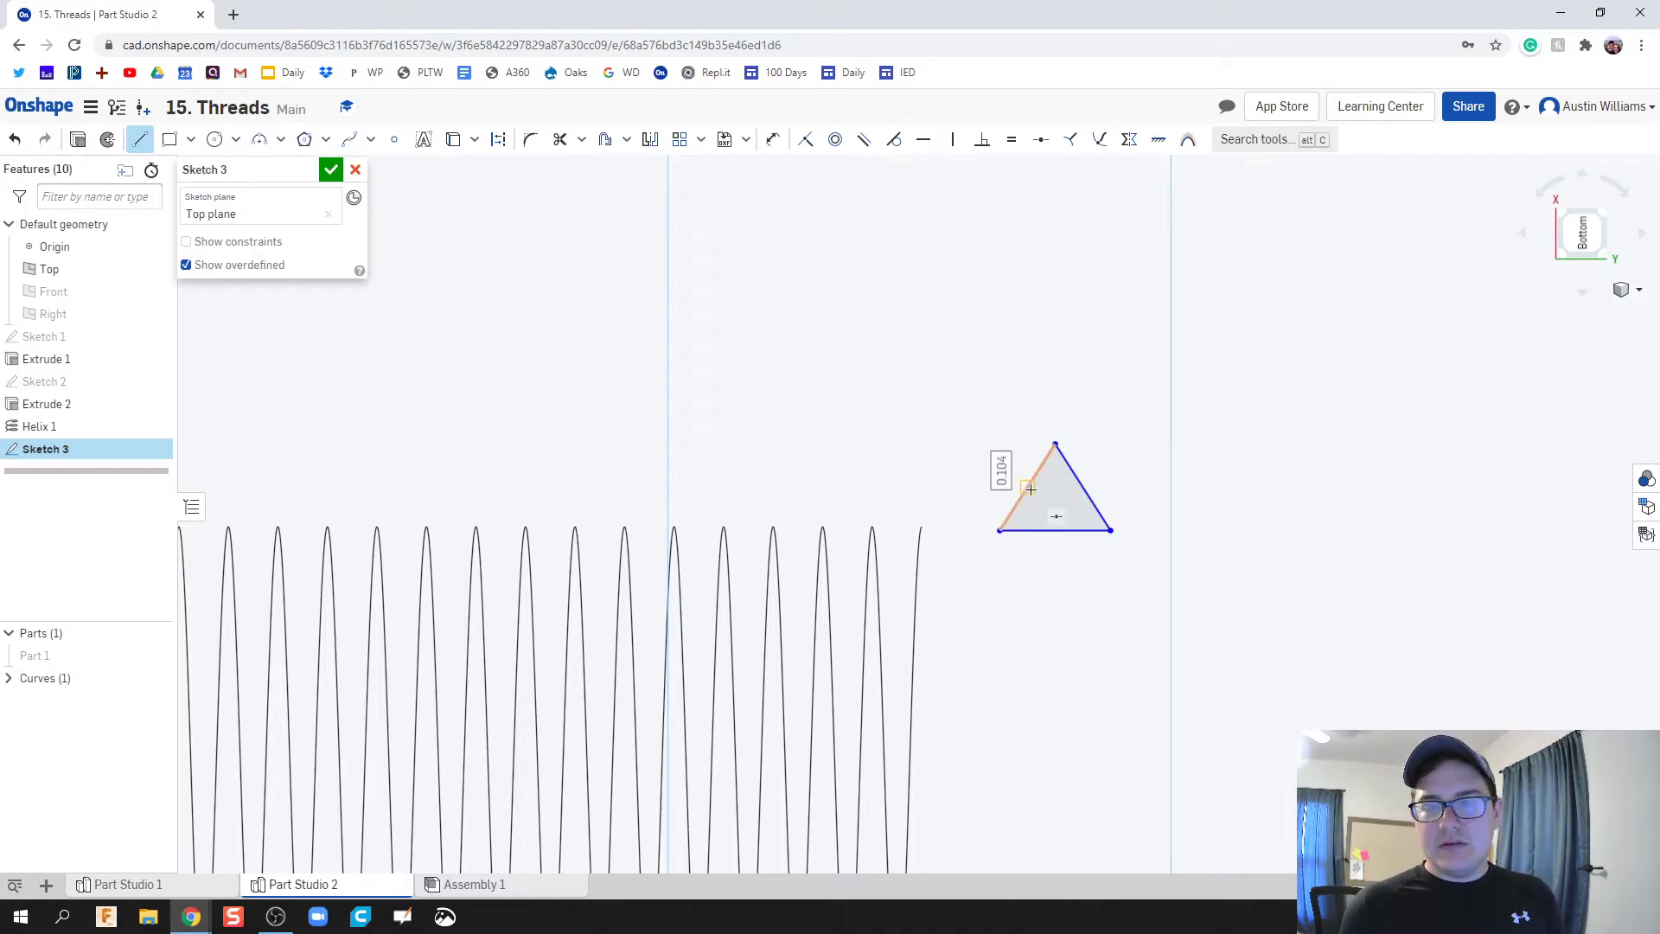
pyautogui.press('Escape')
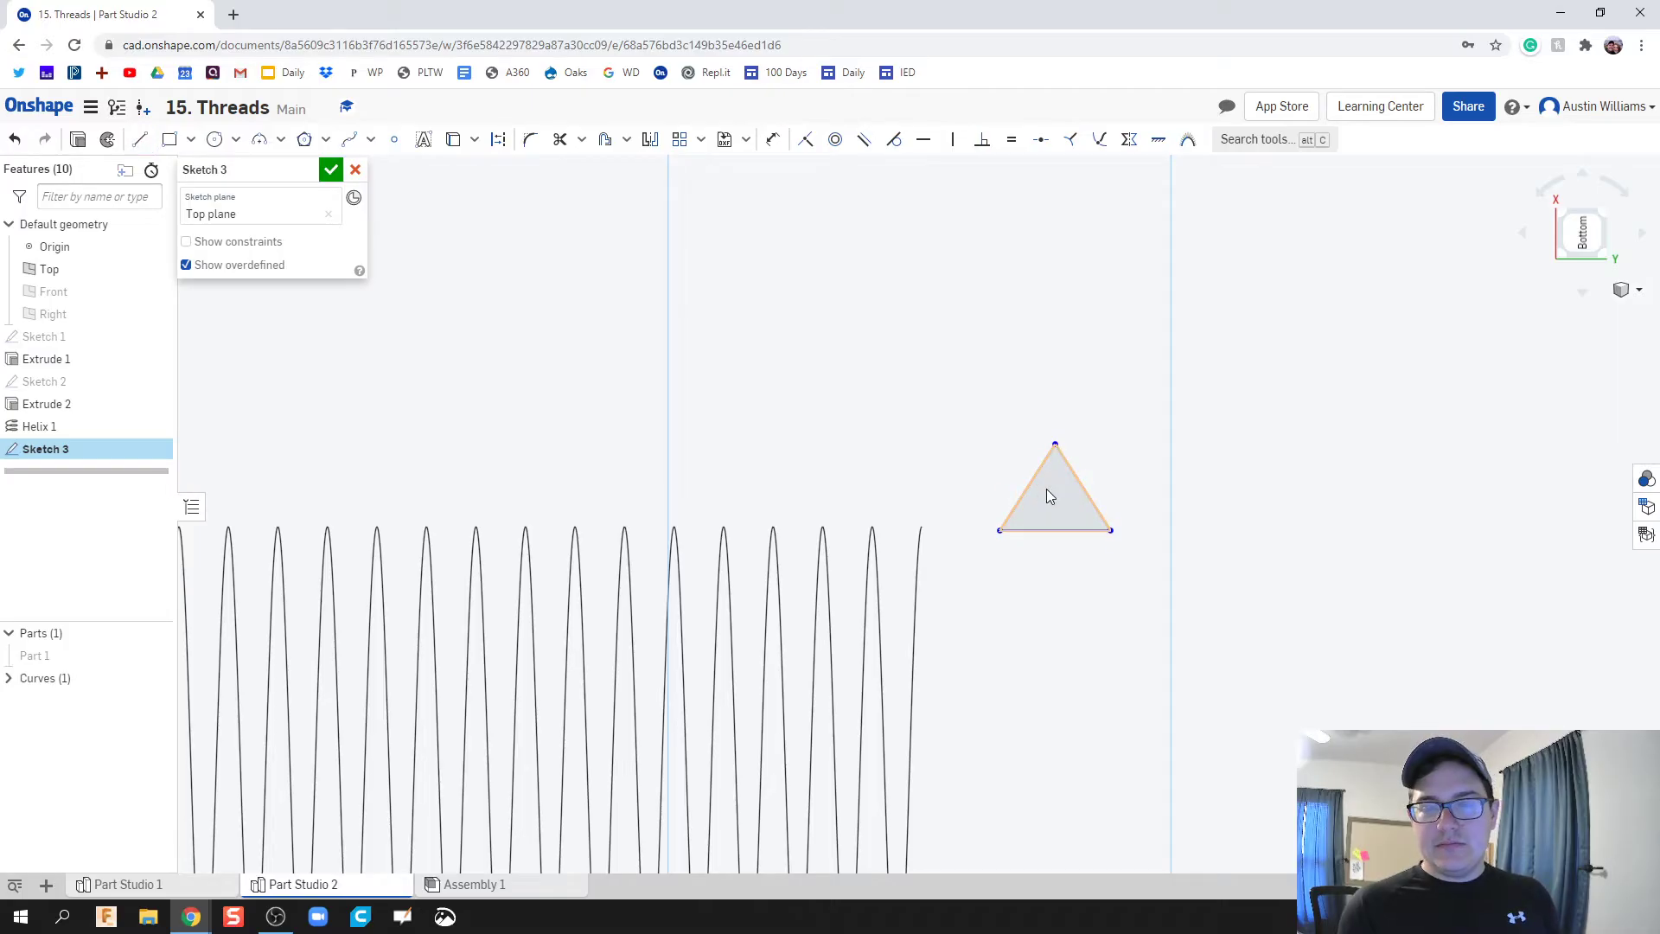
pyautogui.click(1079, 482)
pyautogui.click(1065, 528)
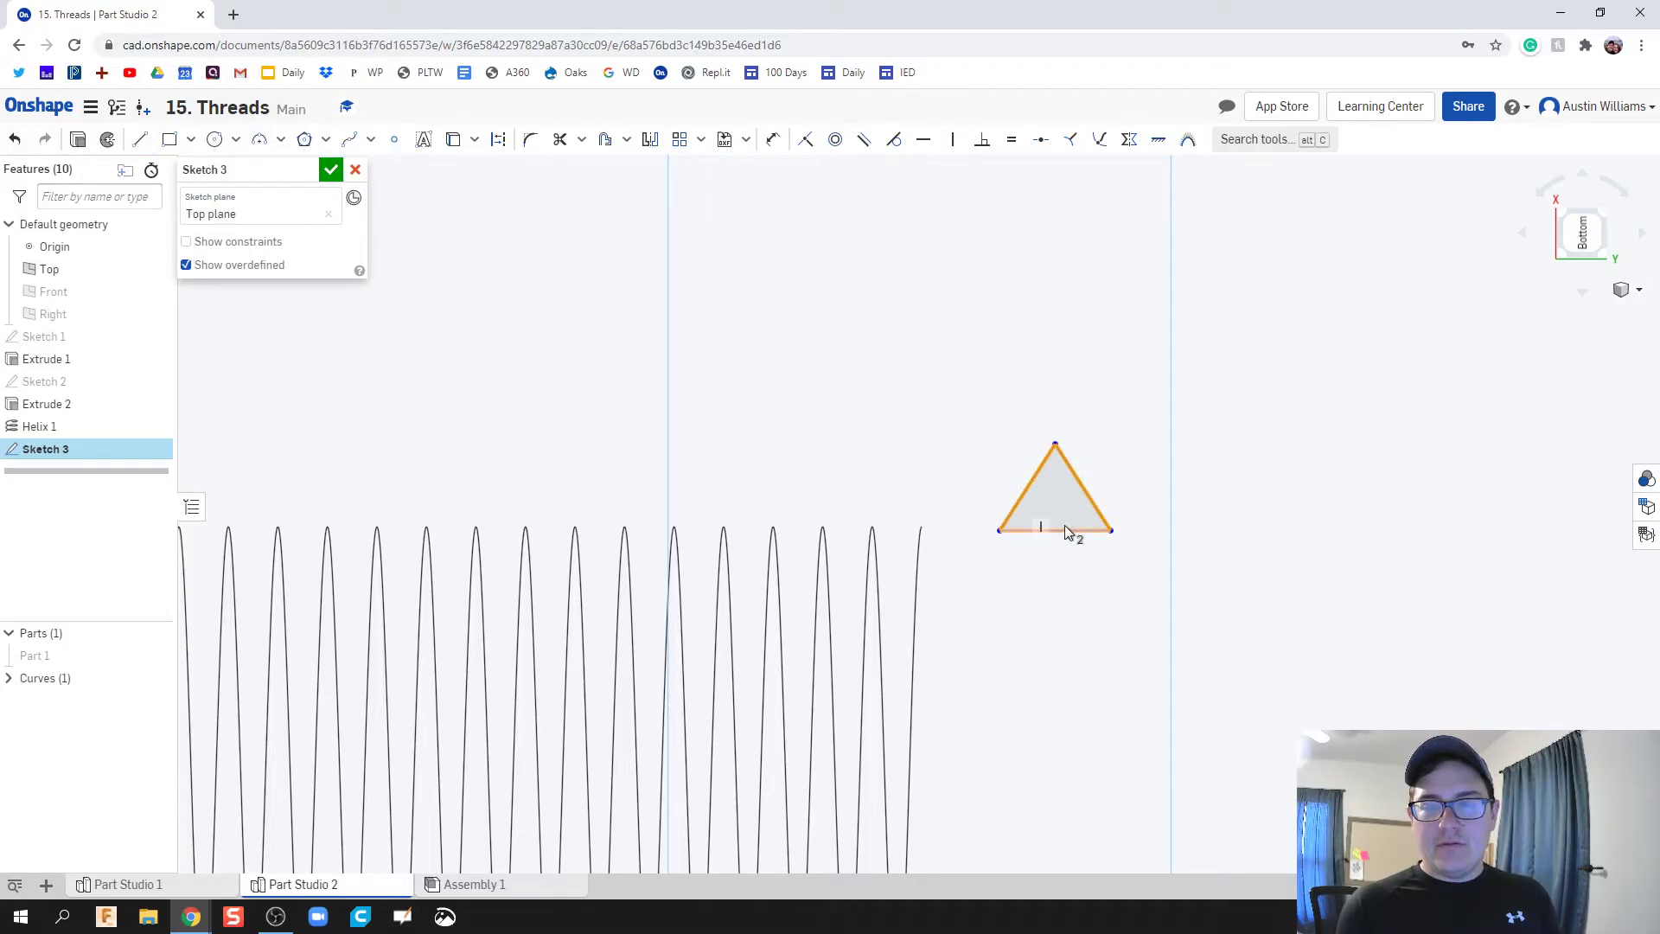
pyautogui.click(1010, 140)
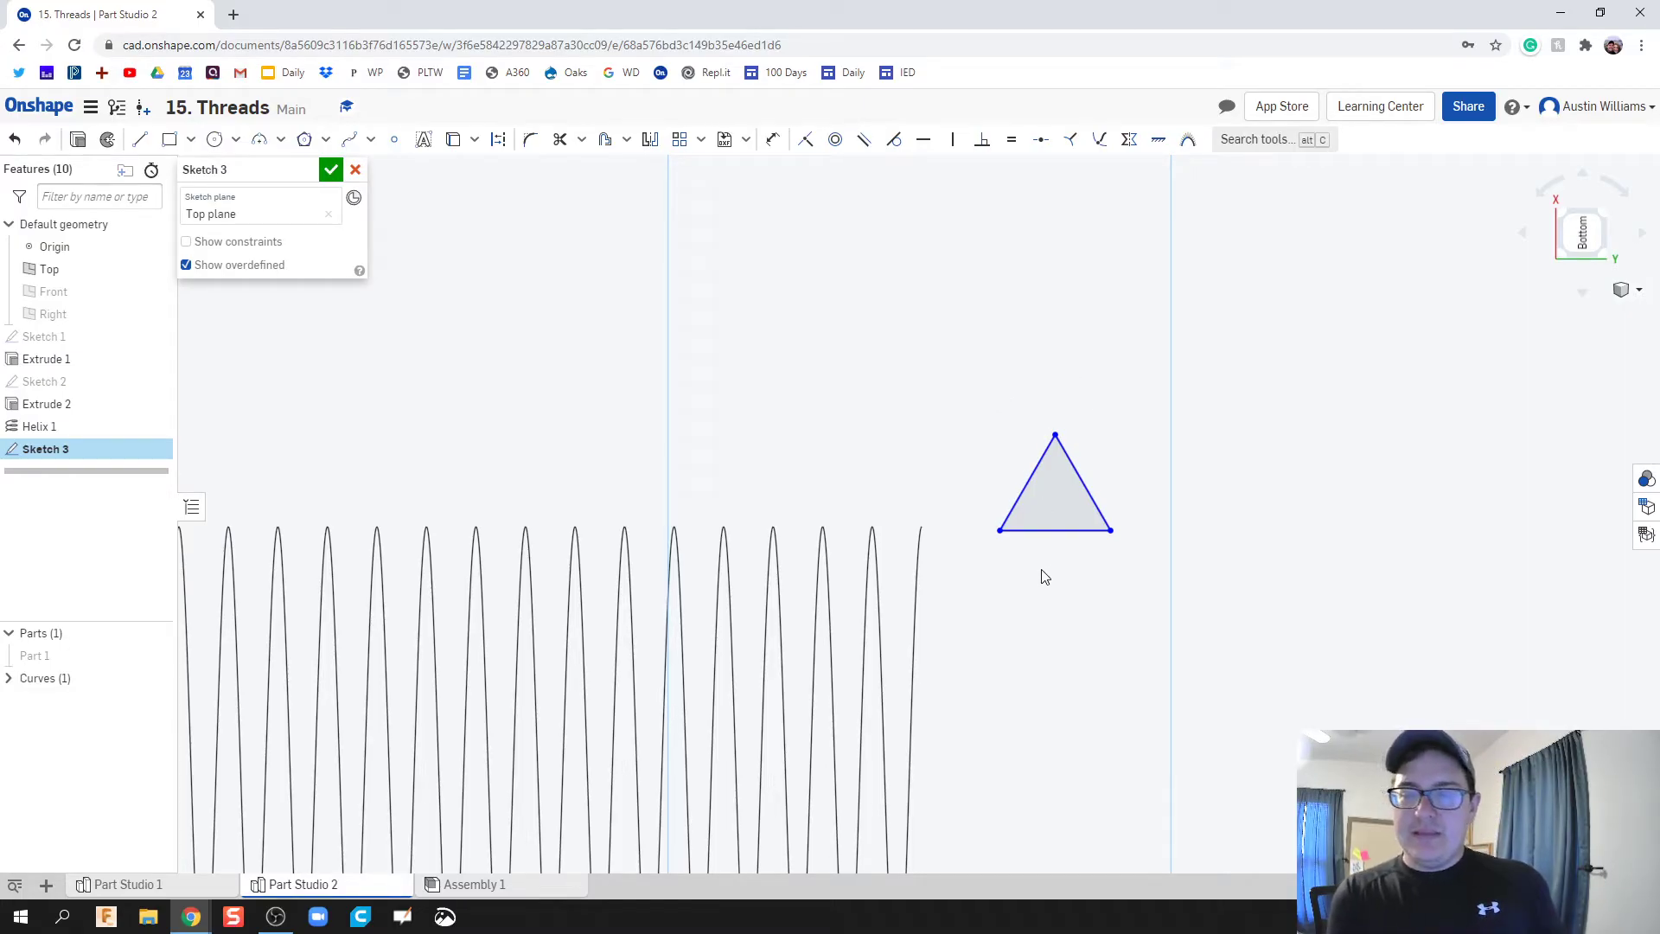
# Constrain the triangle's bottom edge midpoint to the helix end point, then show Part 1 again
pyautogui.click(1048, 143)
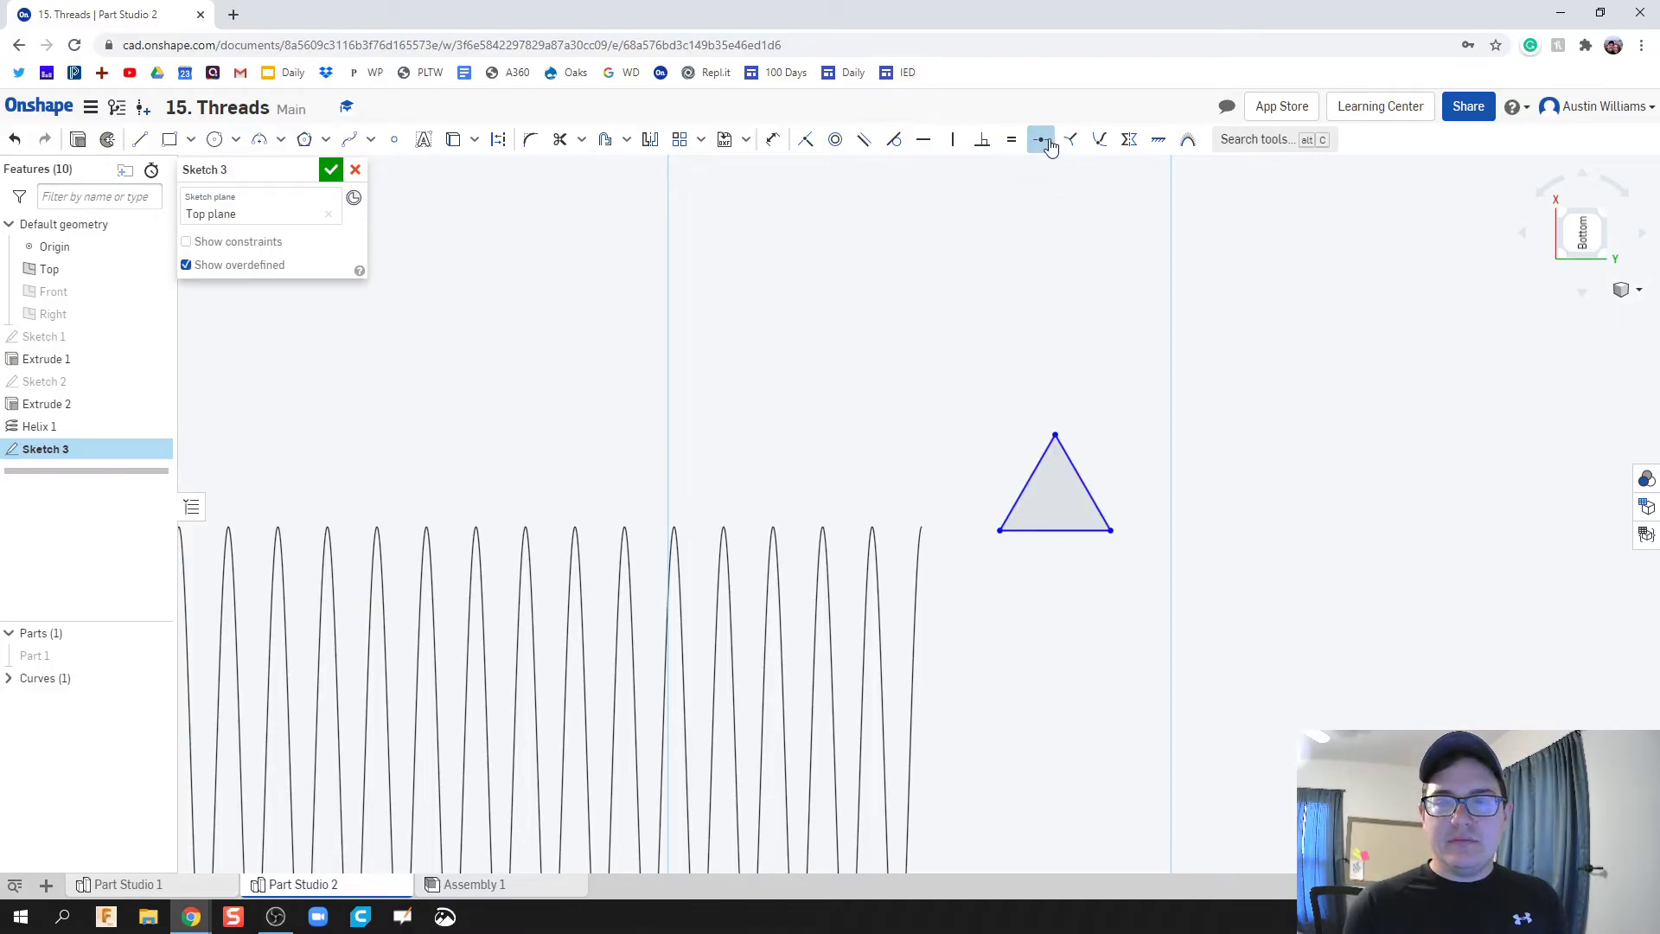
pyautogui.click(1051, 529)
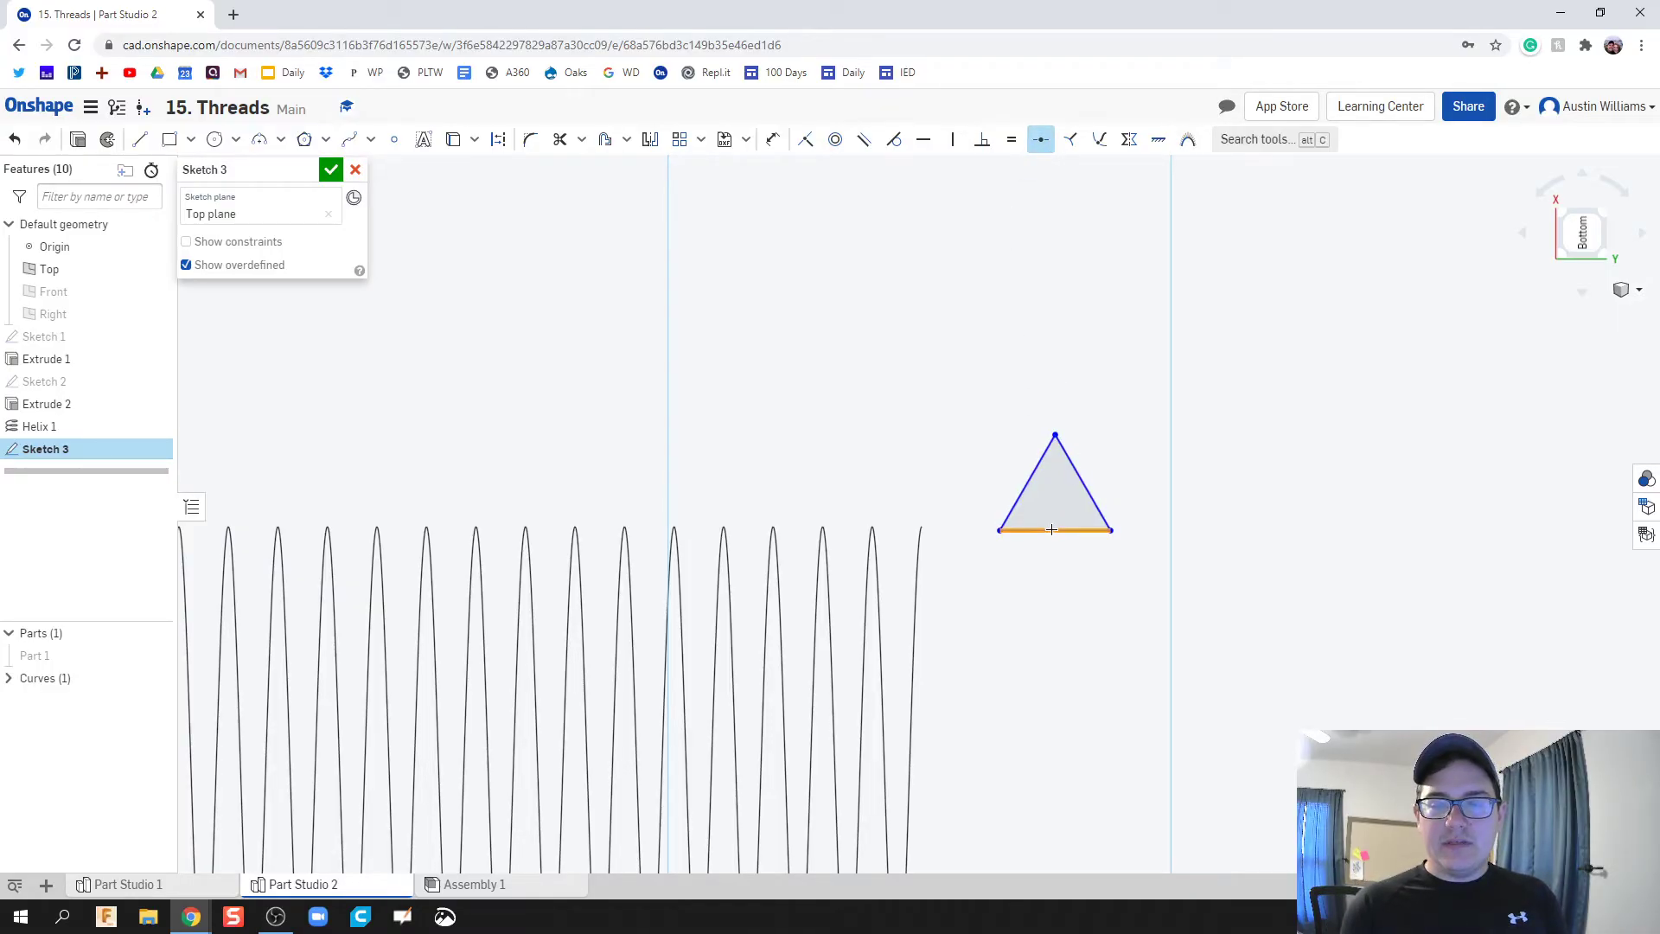
pyautogui.click(920, 527)
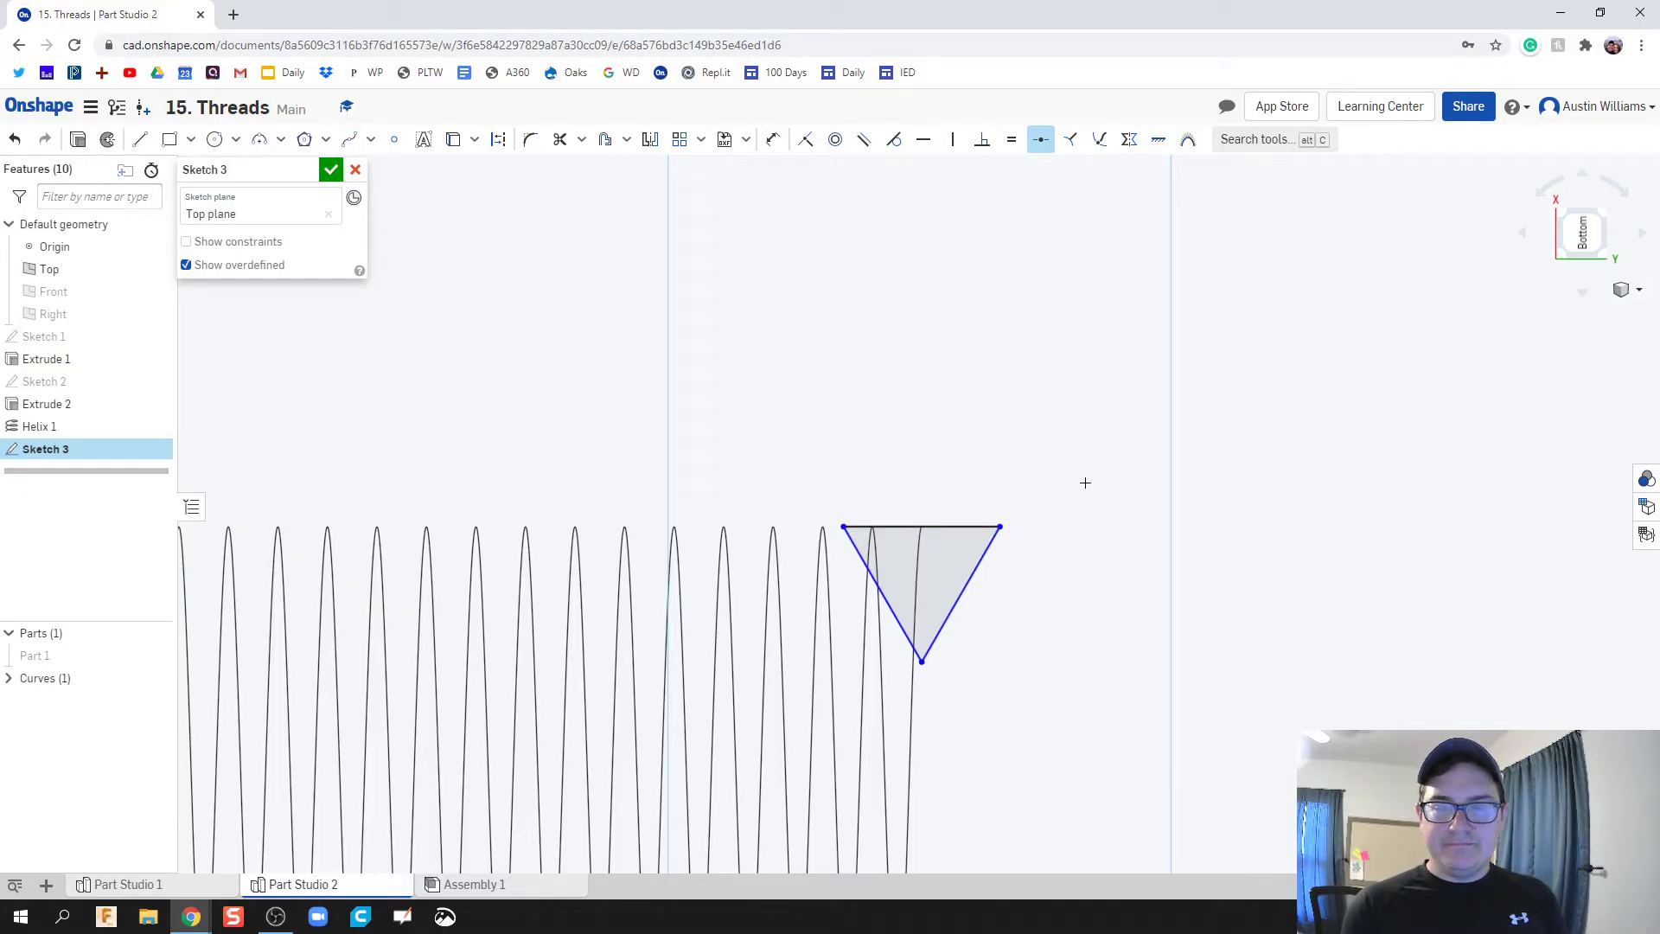
pyautogui.moveTo(1079, 515)
pyautogui.mouseDown(button='right')
pyautogui.moveTo(1041, 563)
pyautogui.moveTo(959, 555)
pyautogui.moveTo(1008, 548)
pyautogui.moveTo(1062, 517)
pyautogui.moveTo(1057, 502)
pyautogui.mouseUp(button='right')
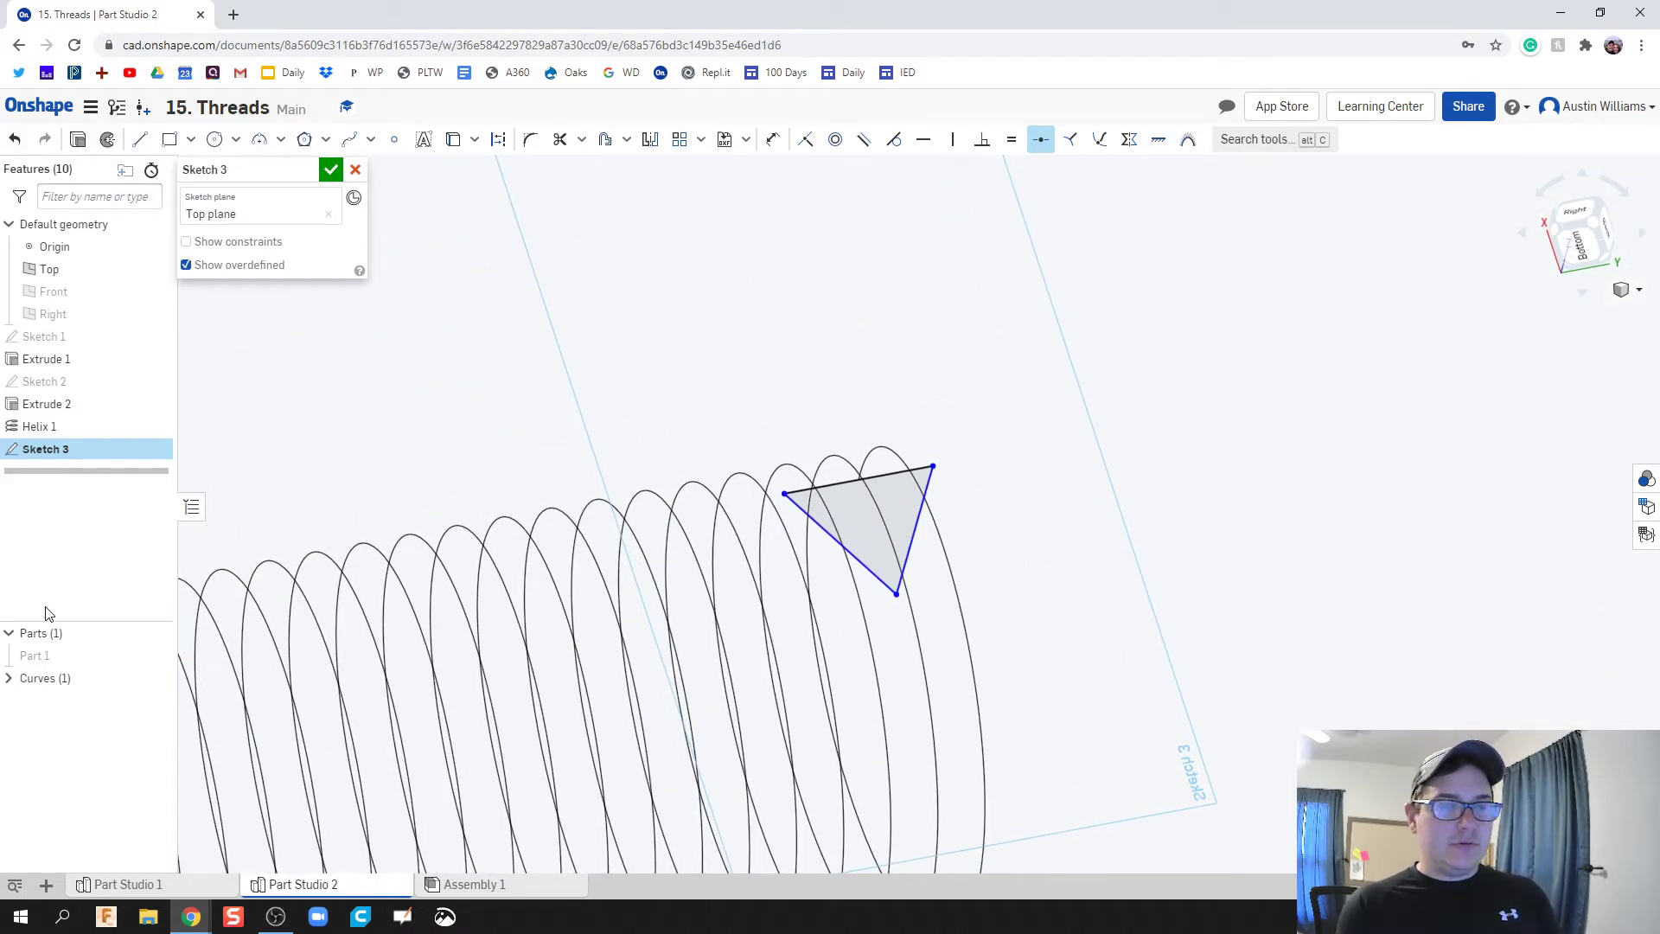
pyautogui.click(166, 656)
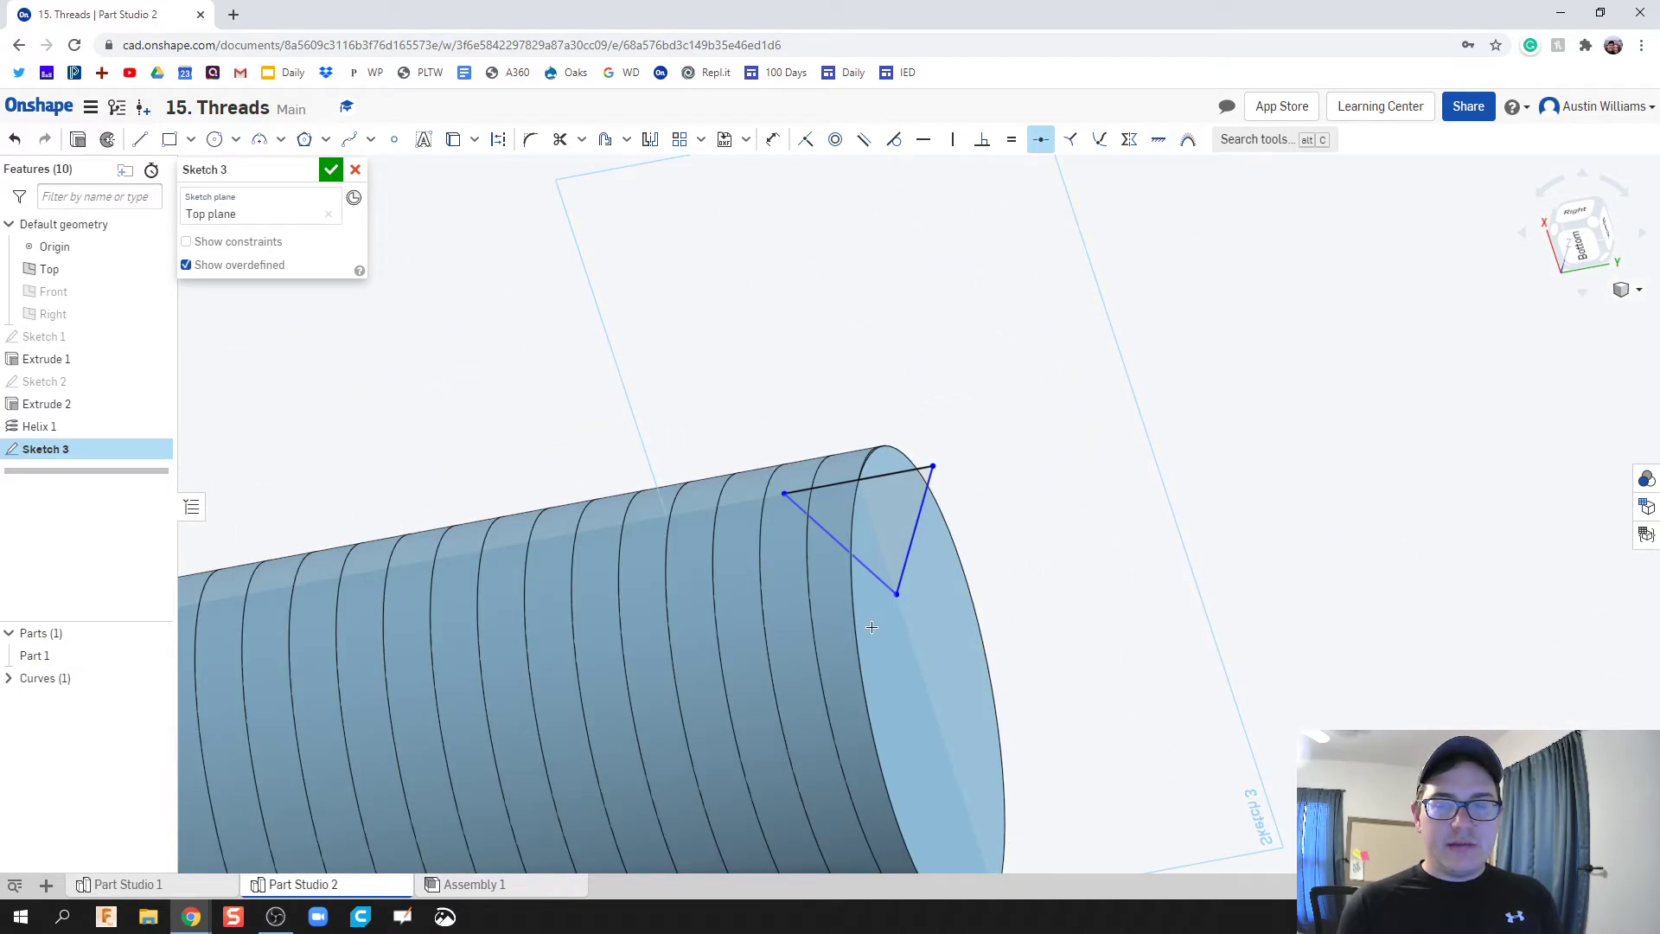
# Hide Part 1, dimension the triangle side at 1/20 in, then change it to 0.049
pyautogui.click(166, 656)
pyautogui.scroll(5, 894, 533)
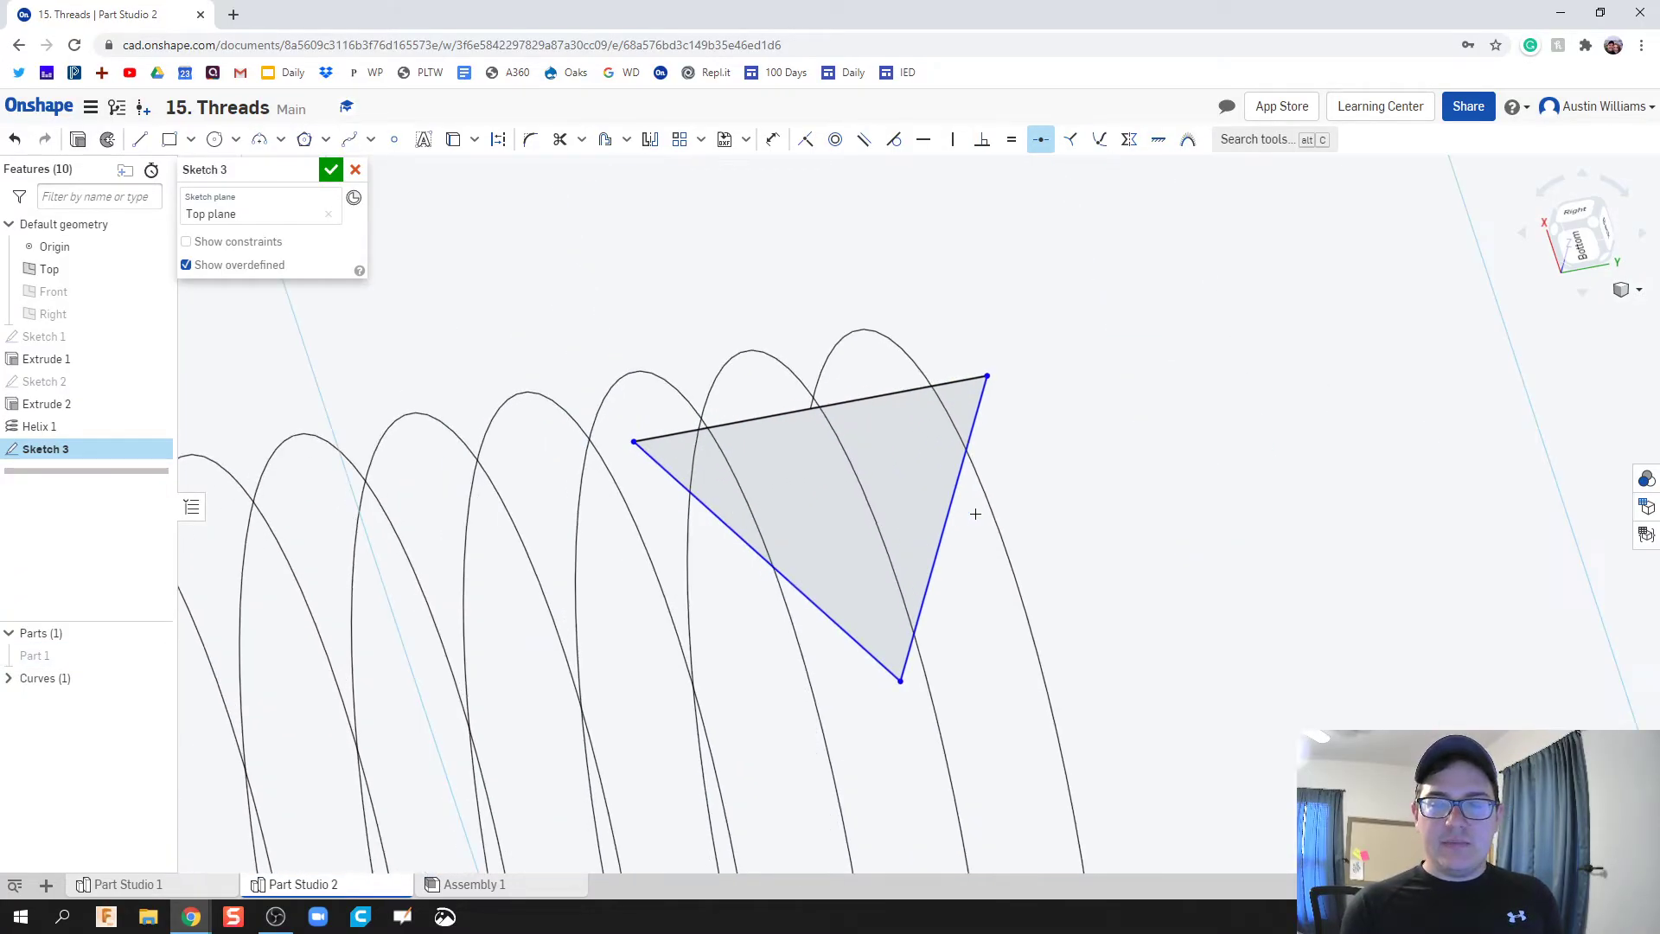
pyautogui.press('u')
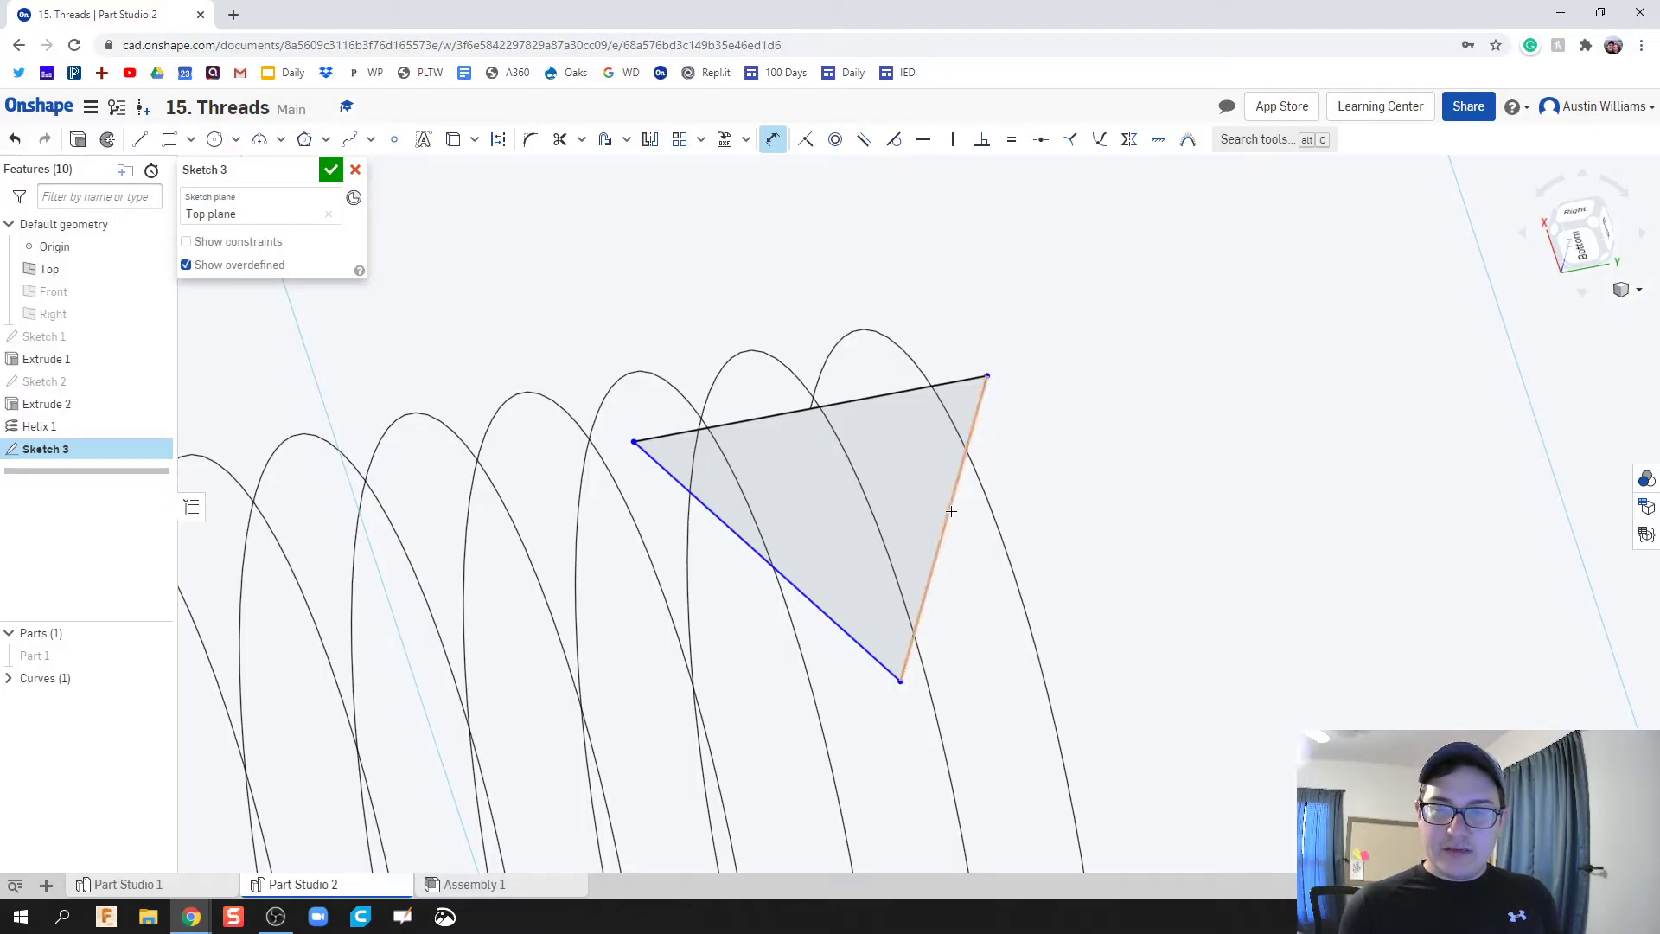
pyautogui.click(954, 510)
pyautogui.click(1079, 550)
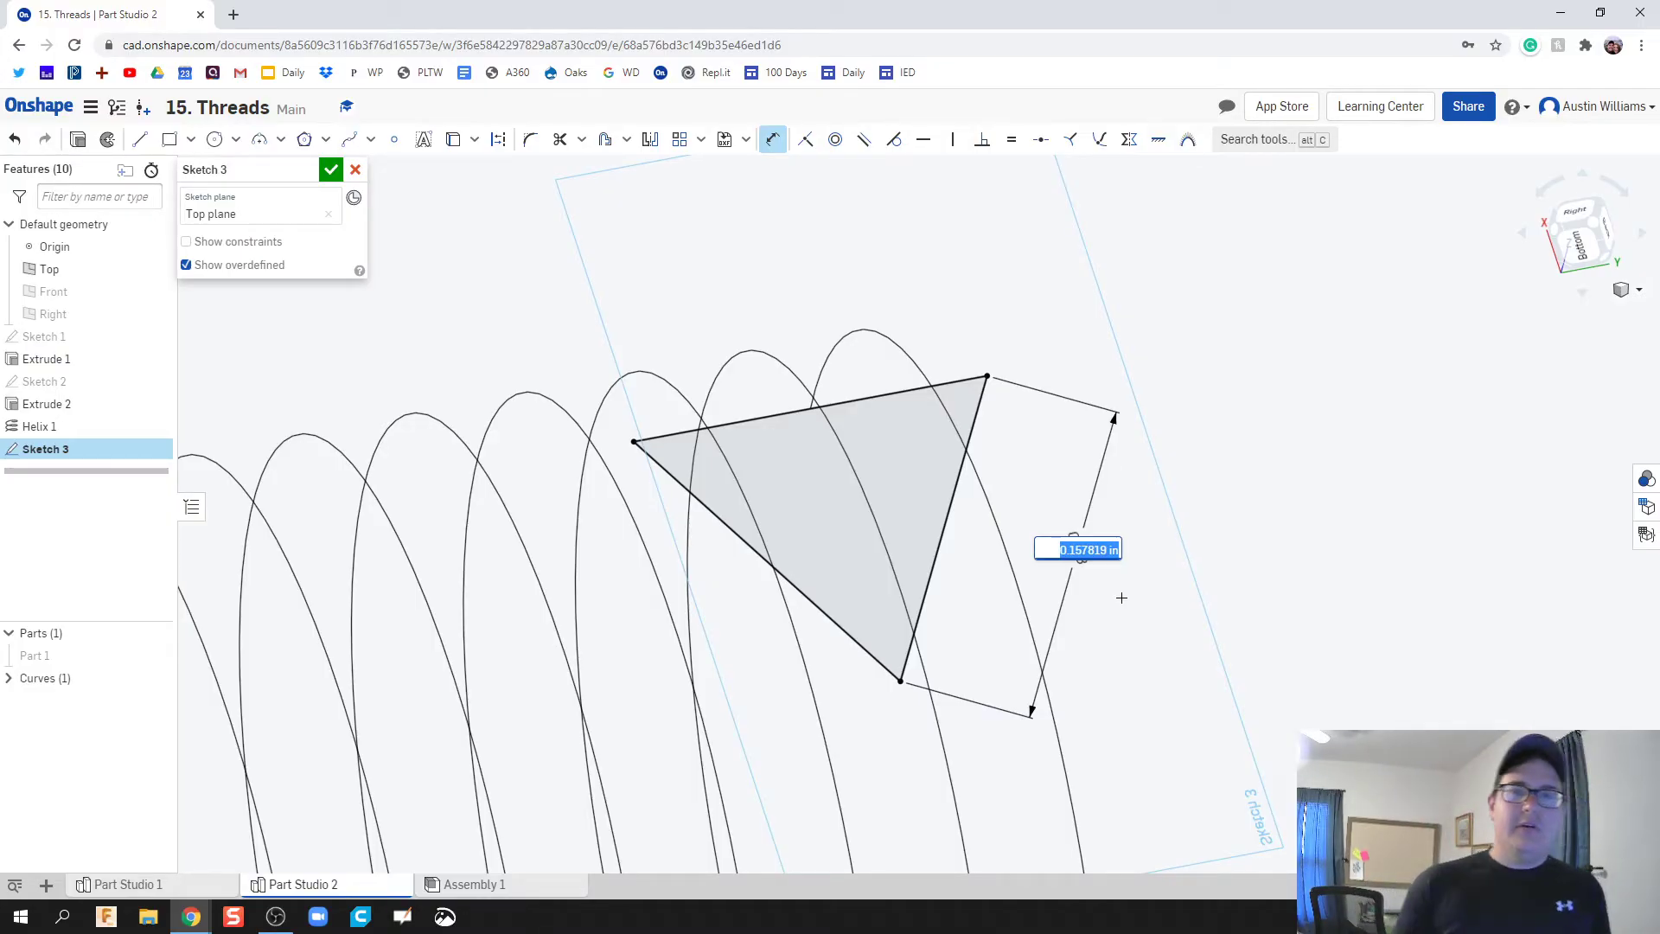
pyautogui.write('1/20')
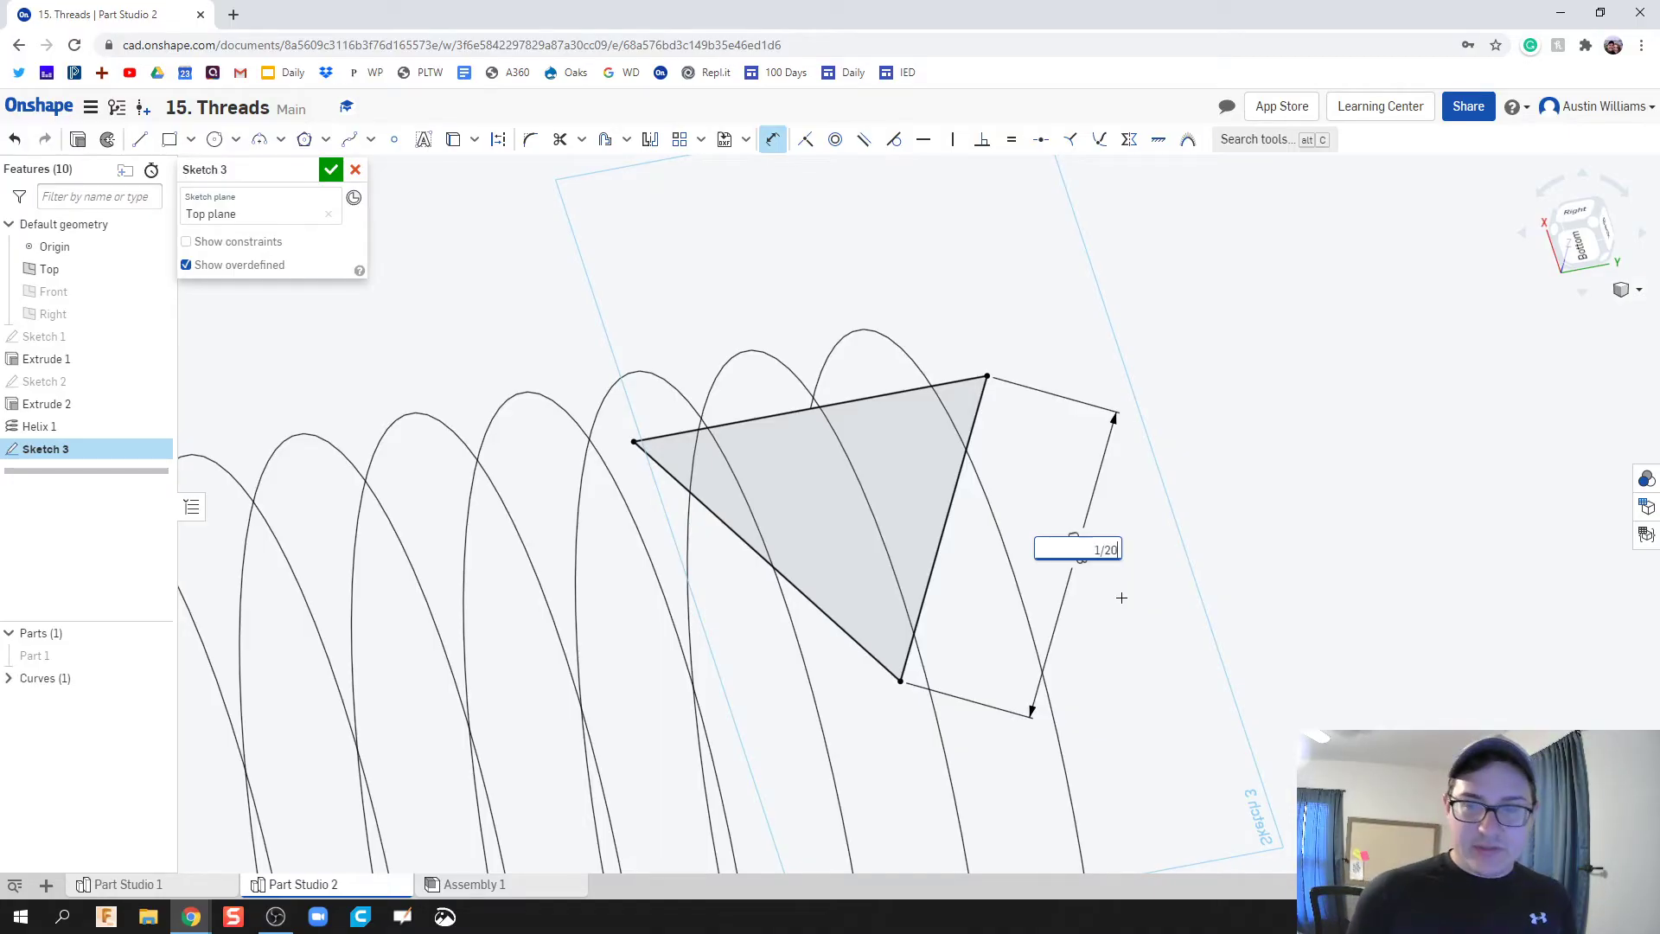
pyautogui.press('Return')
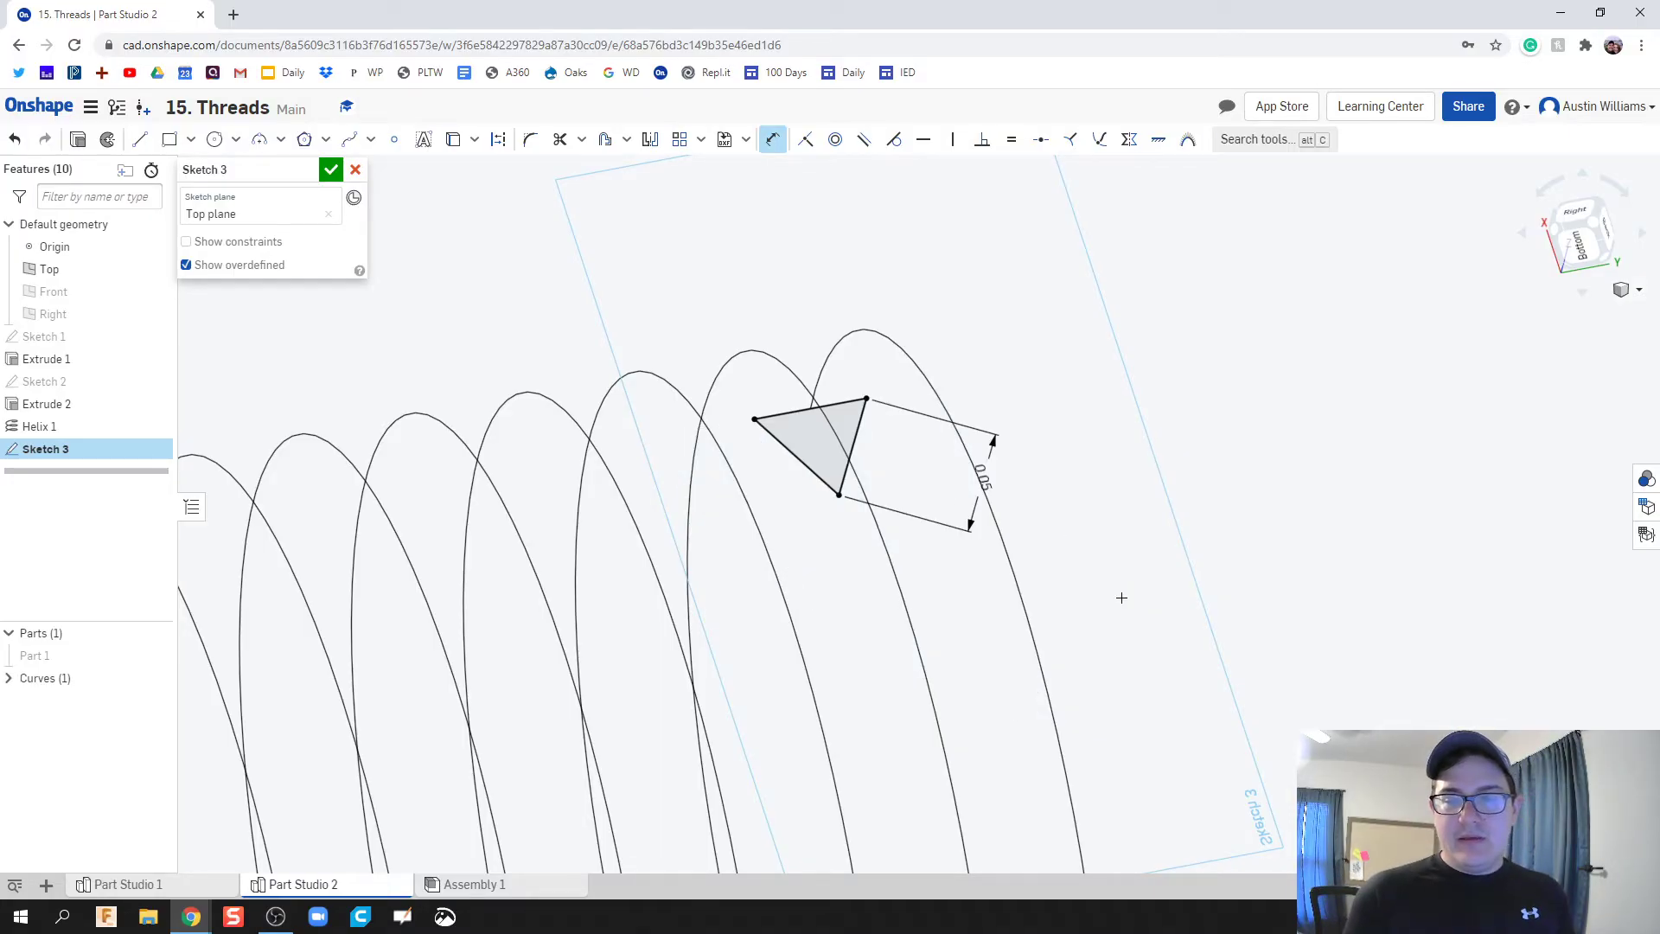
pyautogui.scroll(2, 690, 661)
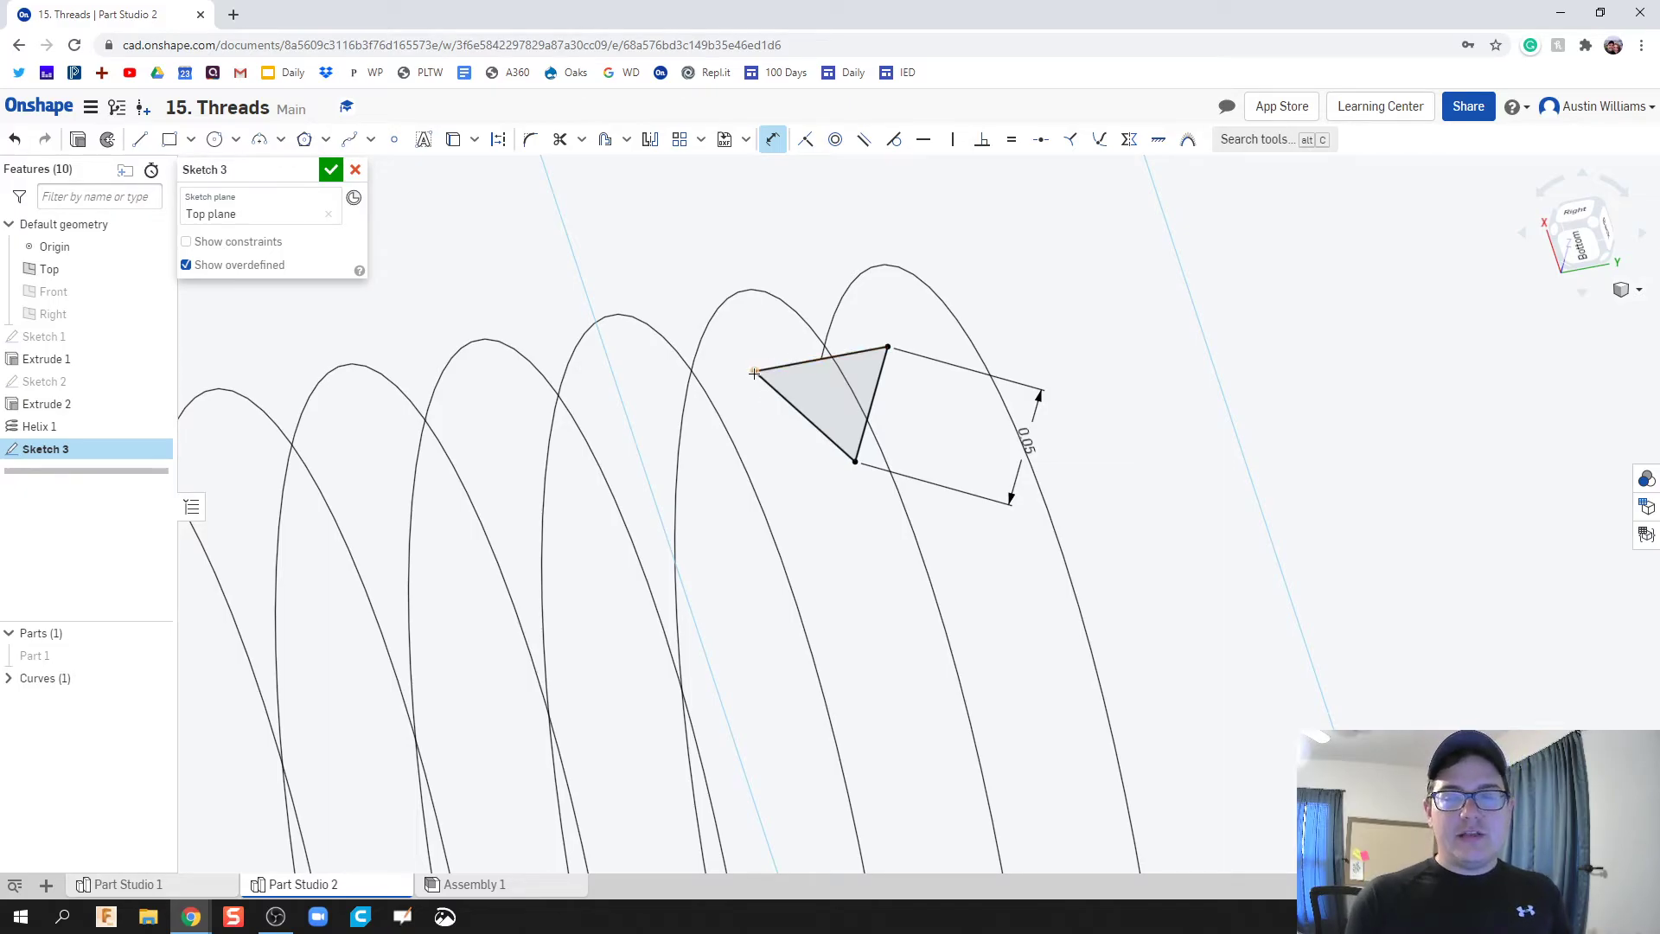
pyautogui.doubleClick(1025, 441)
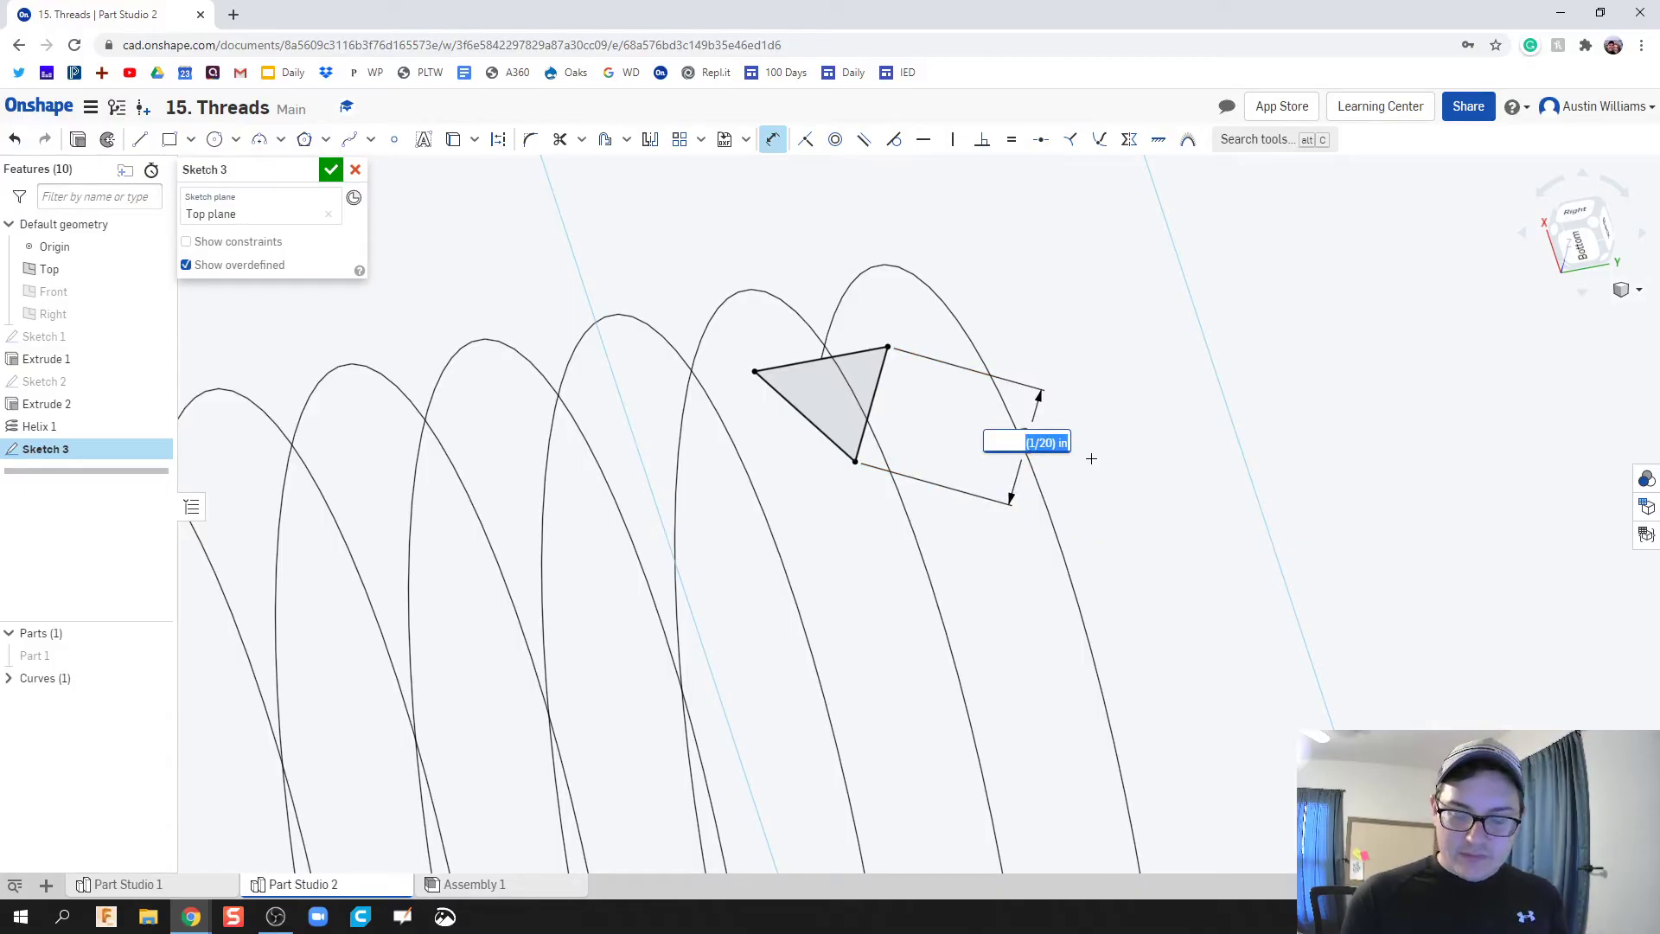
pyautogui.write('0.049')
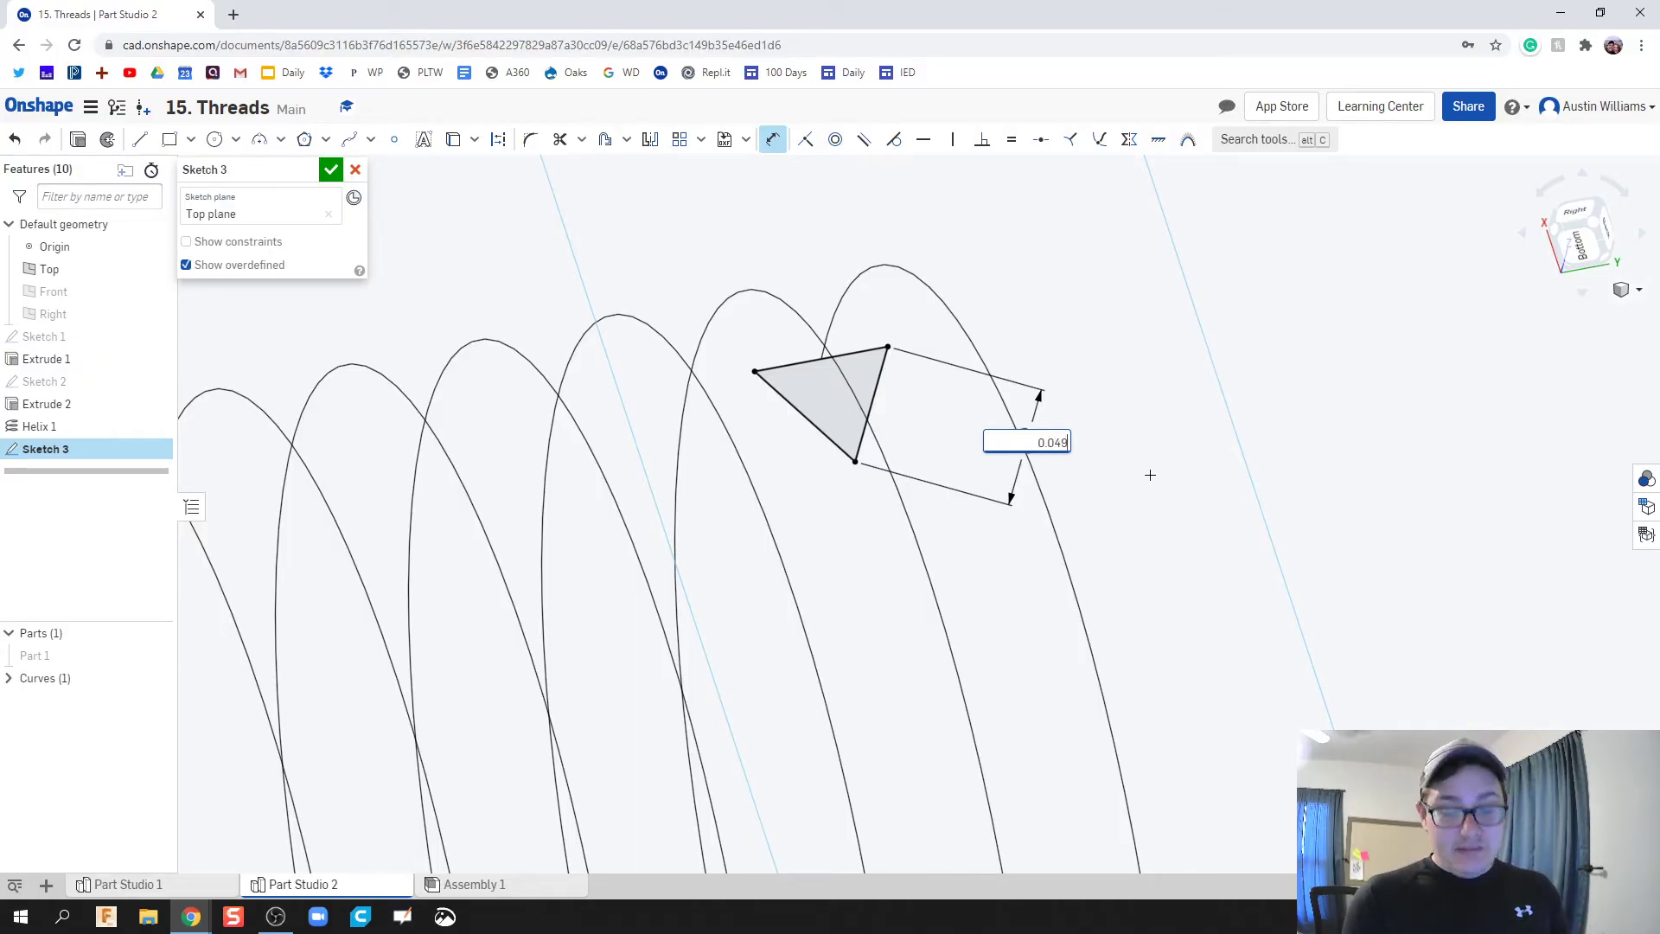
pyautogui.press('Return')
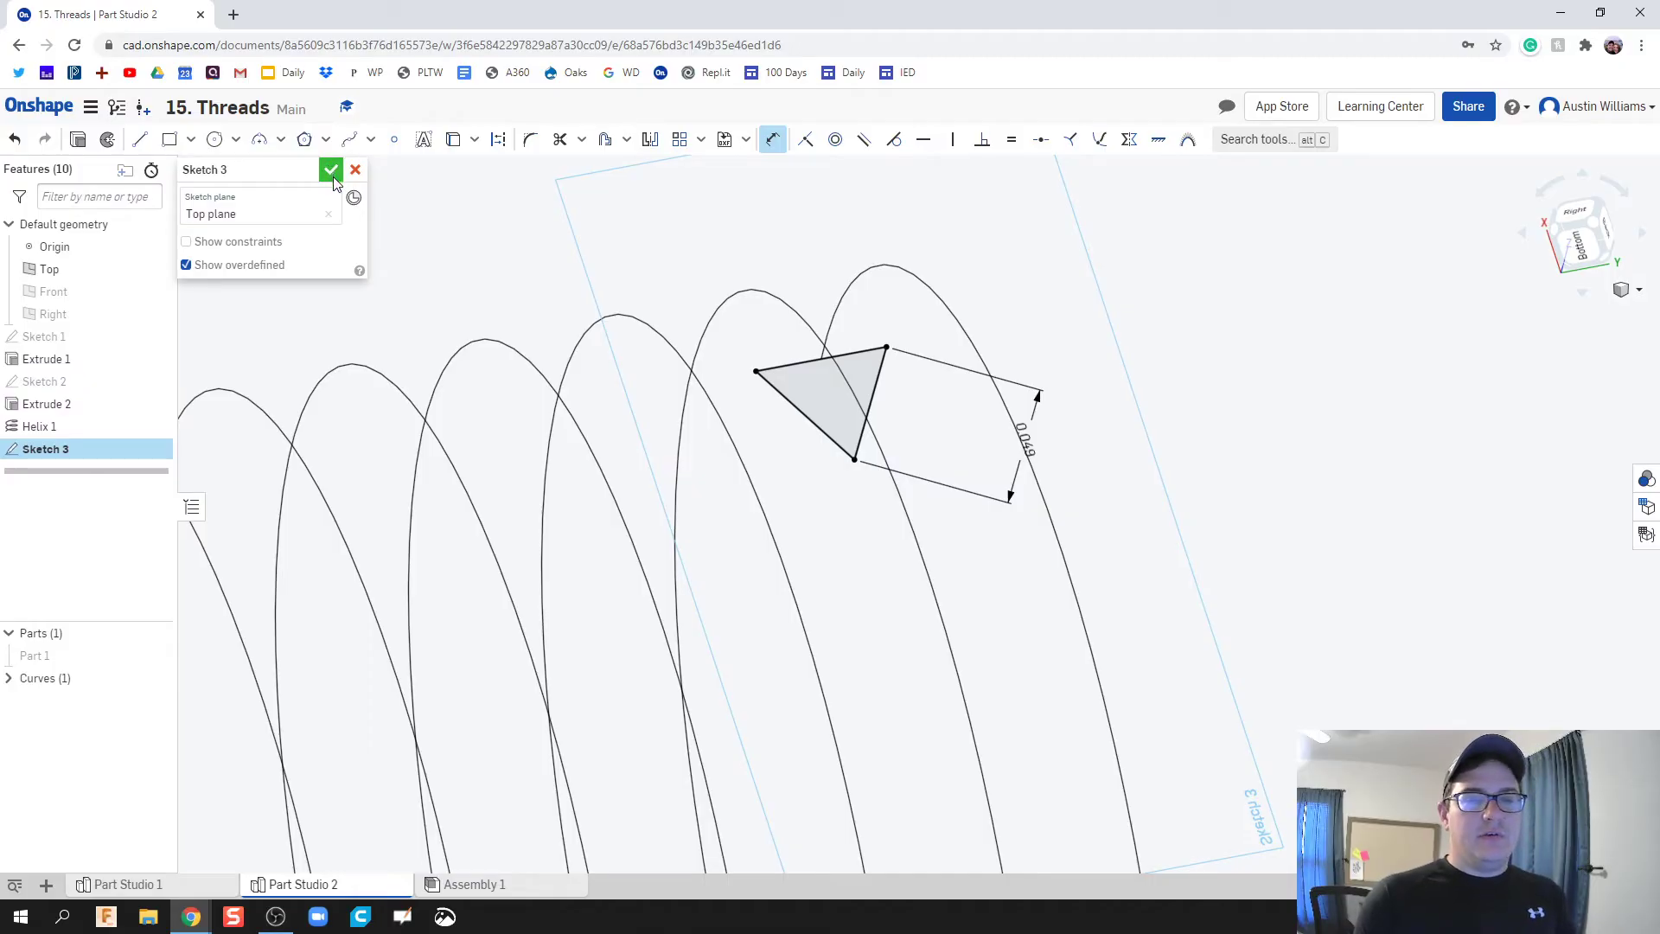
# Finish Sketch 3 and show Part 1 again
pyautogui.click(334, 170)
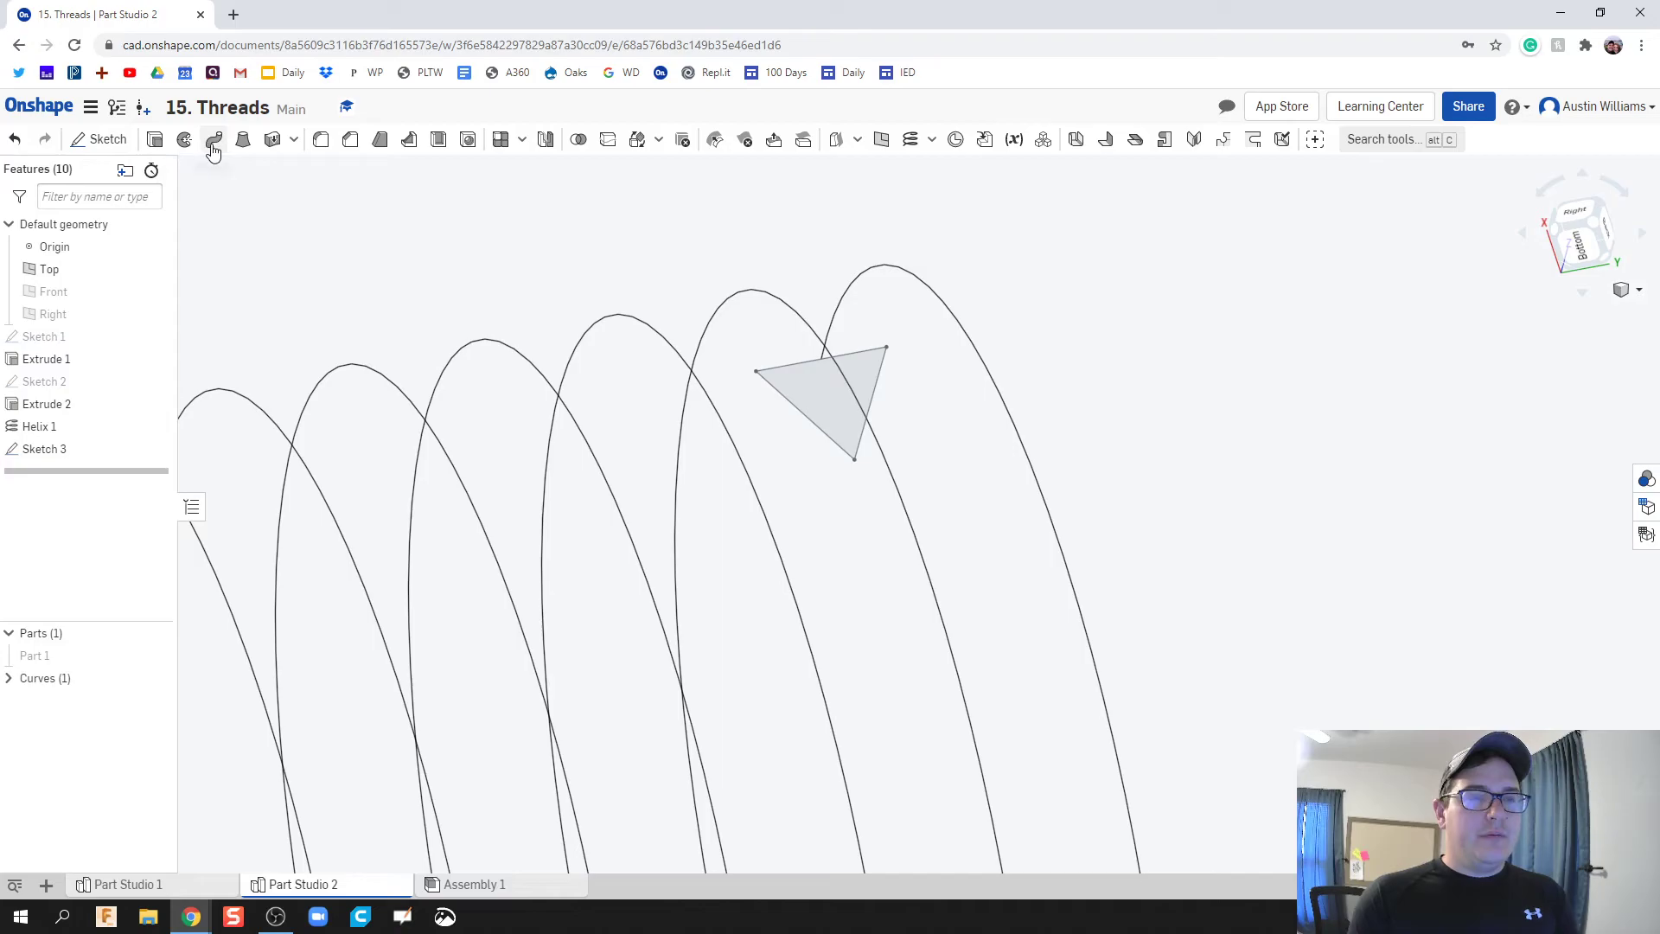
pyautogui.click(156, 655)
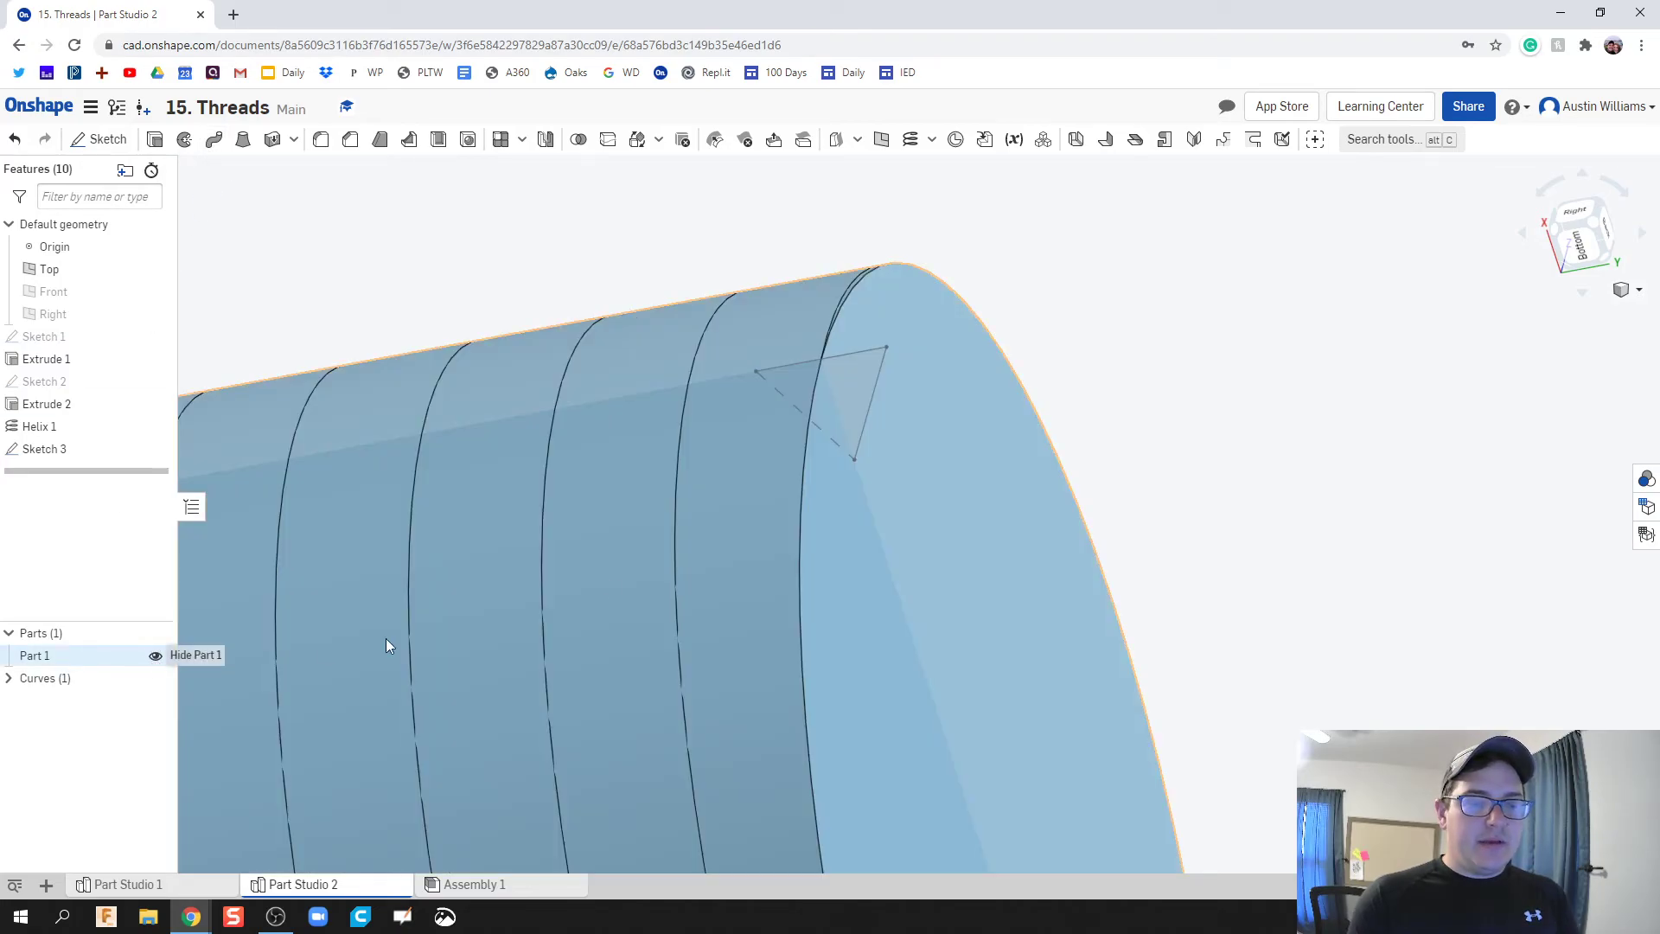
pyautogui.scroll(-4, 834, 511)
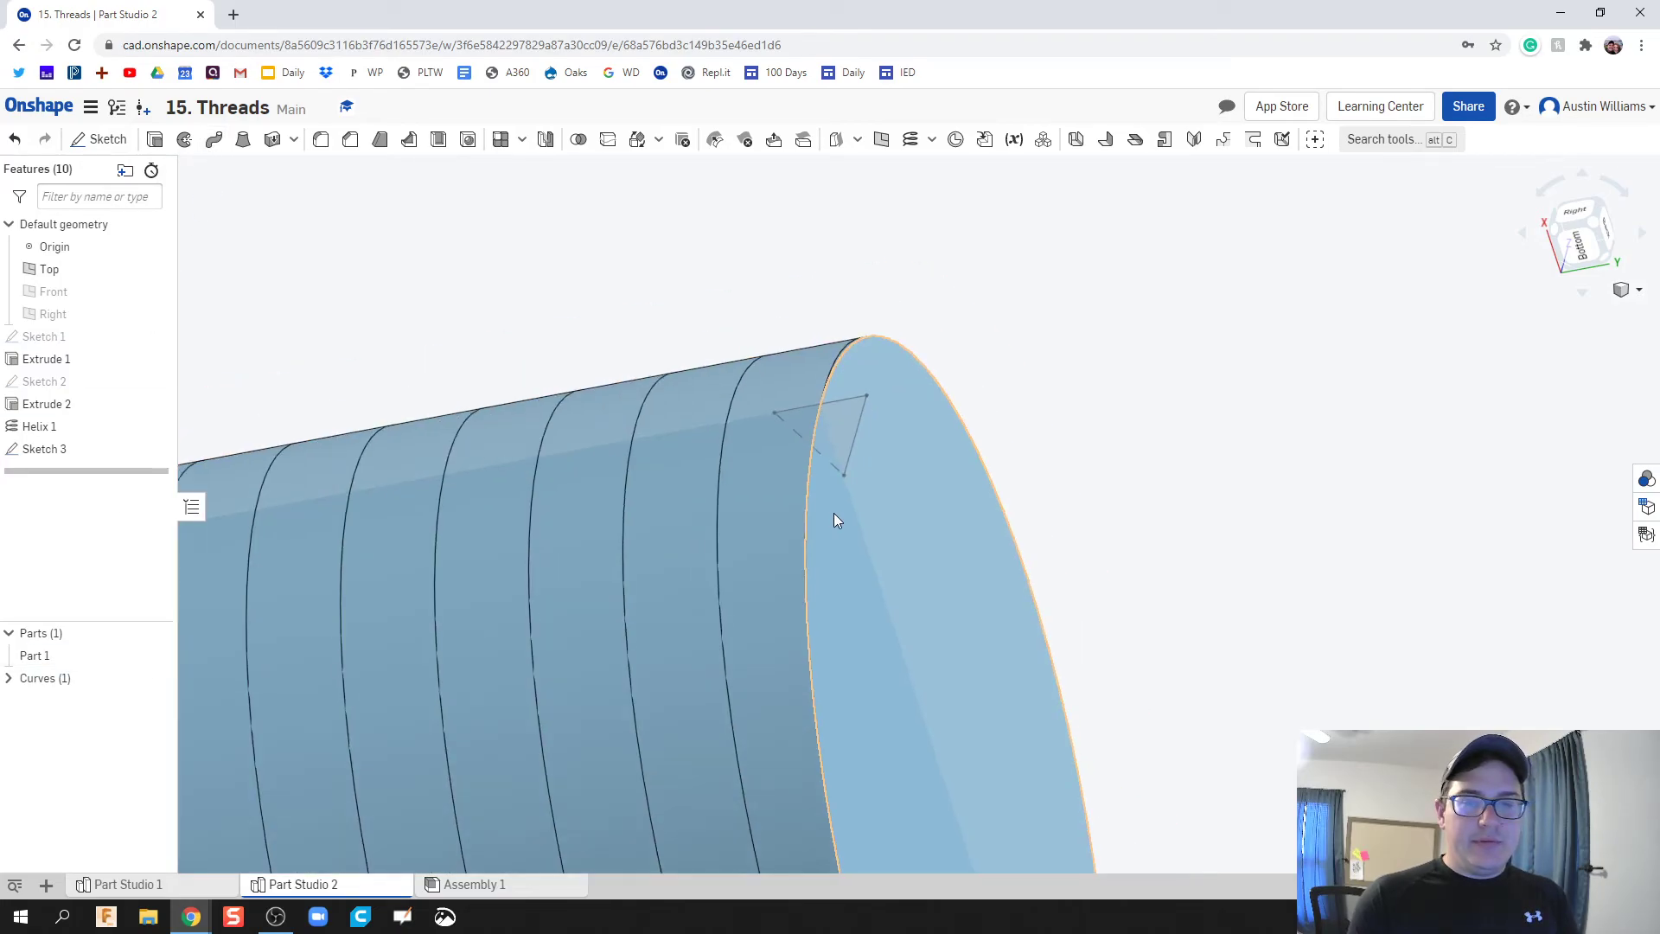
# Sweep the triangle profile along the helix as a Remove cut and inspect the thread preview
pyautogui.click(207, 142)
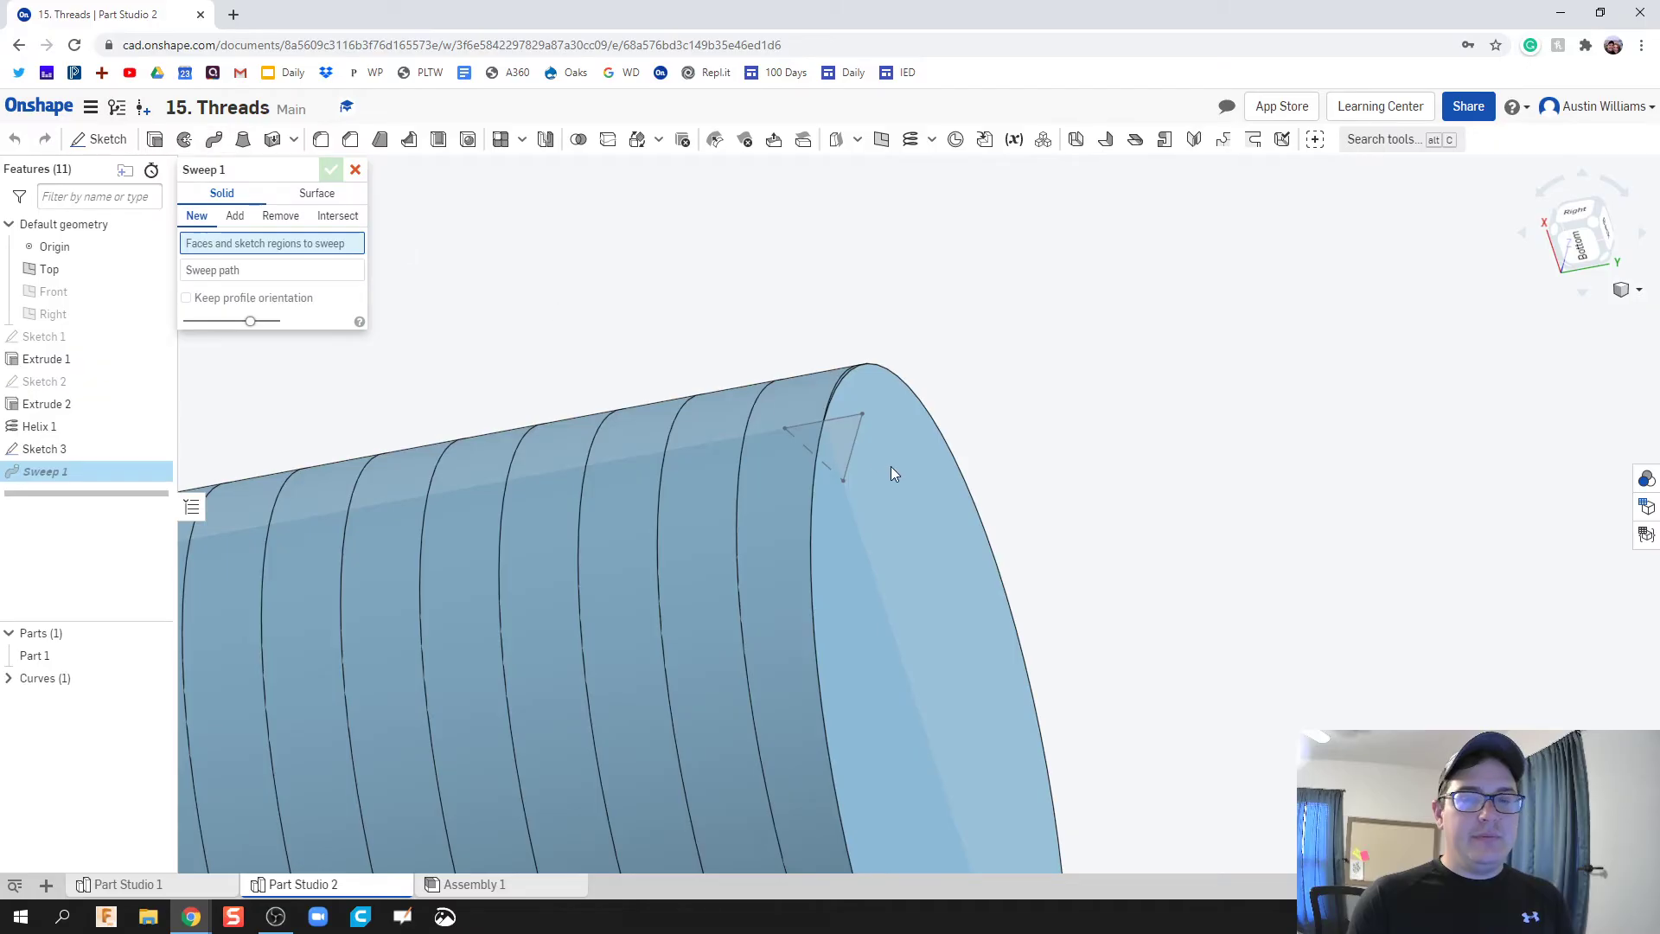
pyautogui.click(848, 441)
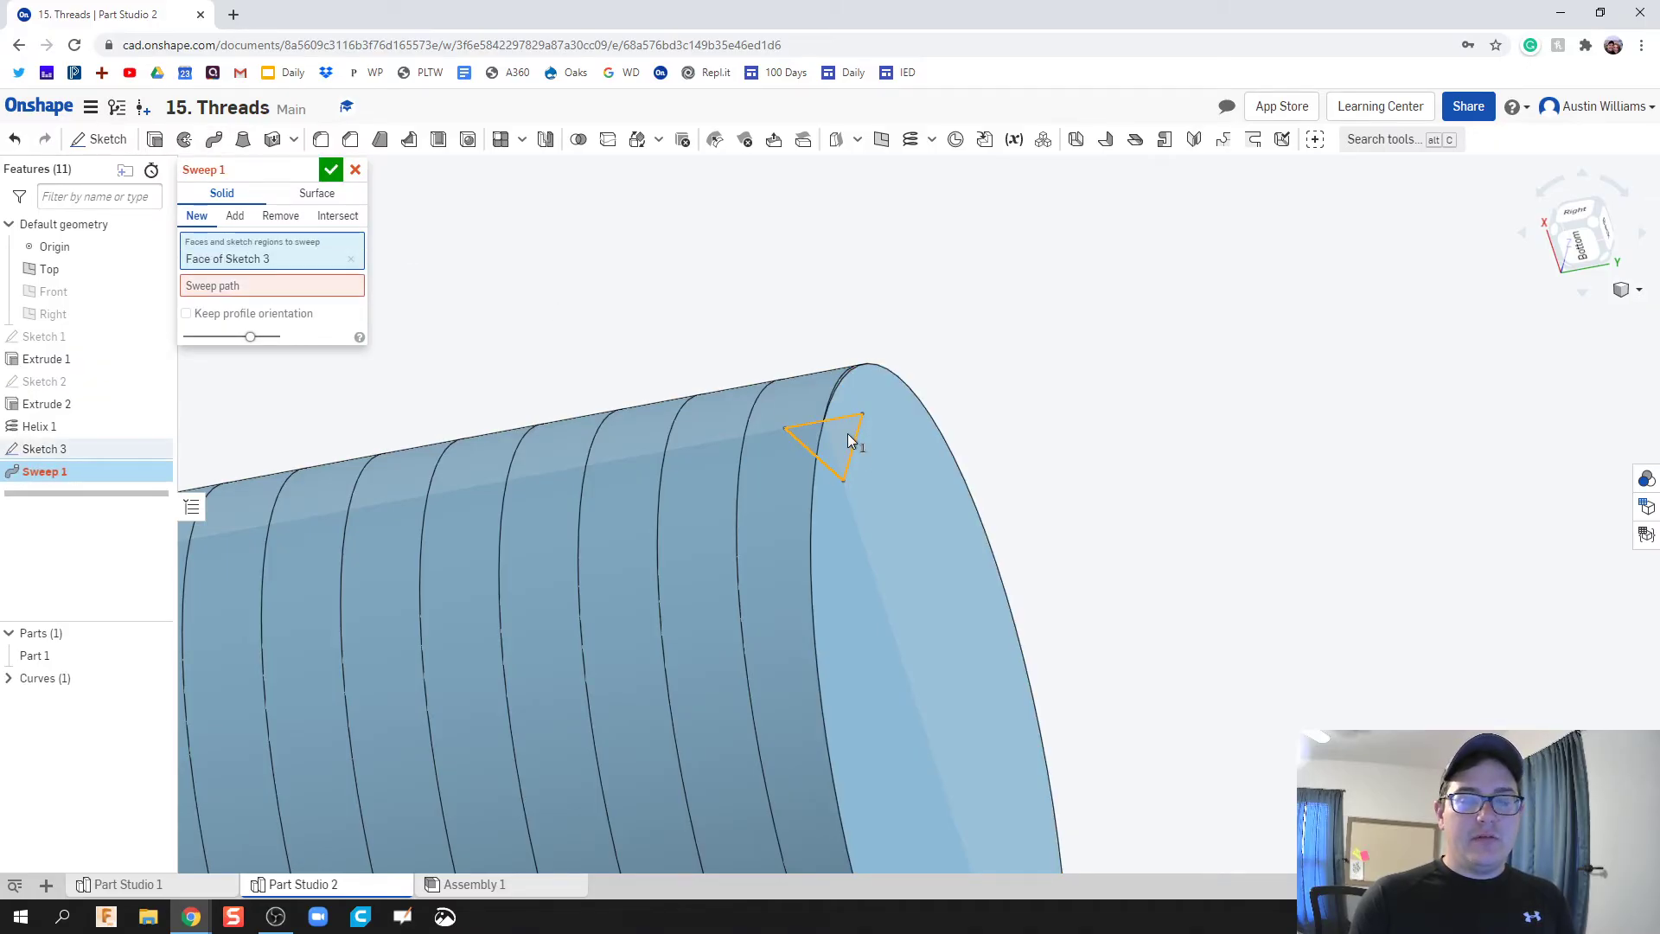
pyautogui.click(268, 288)
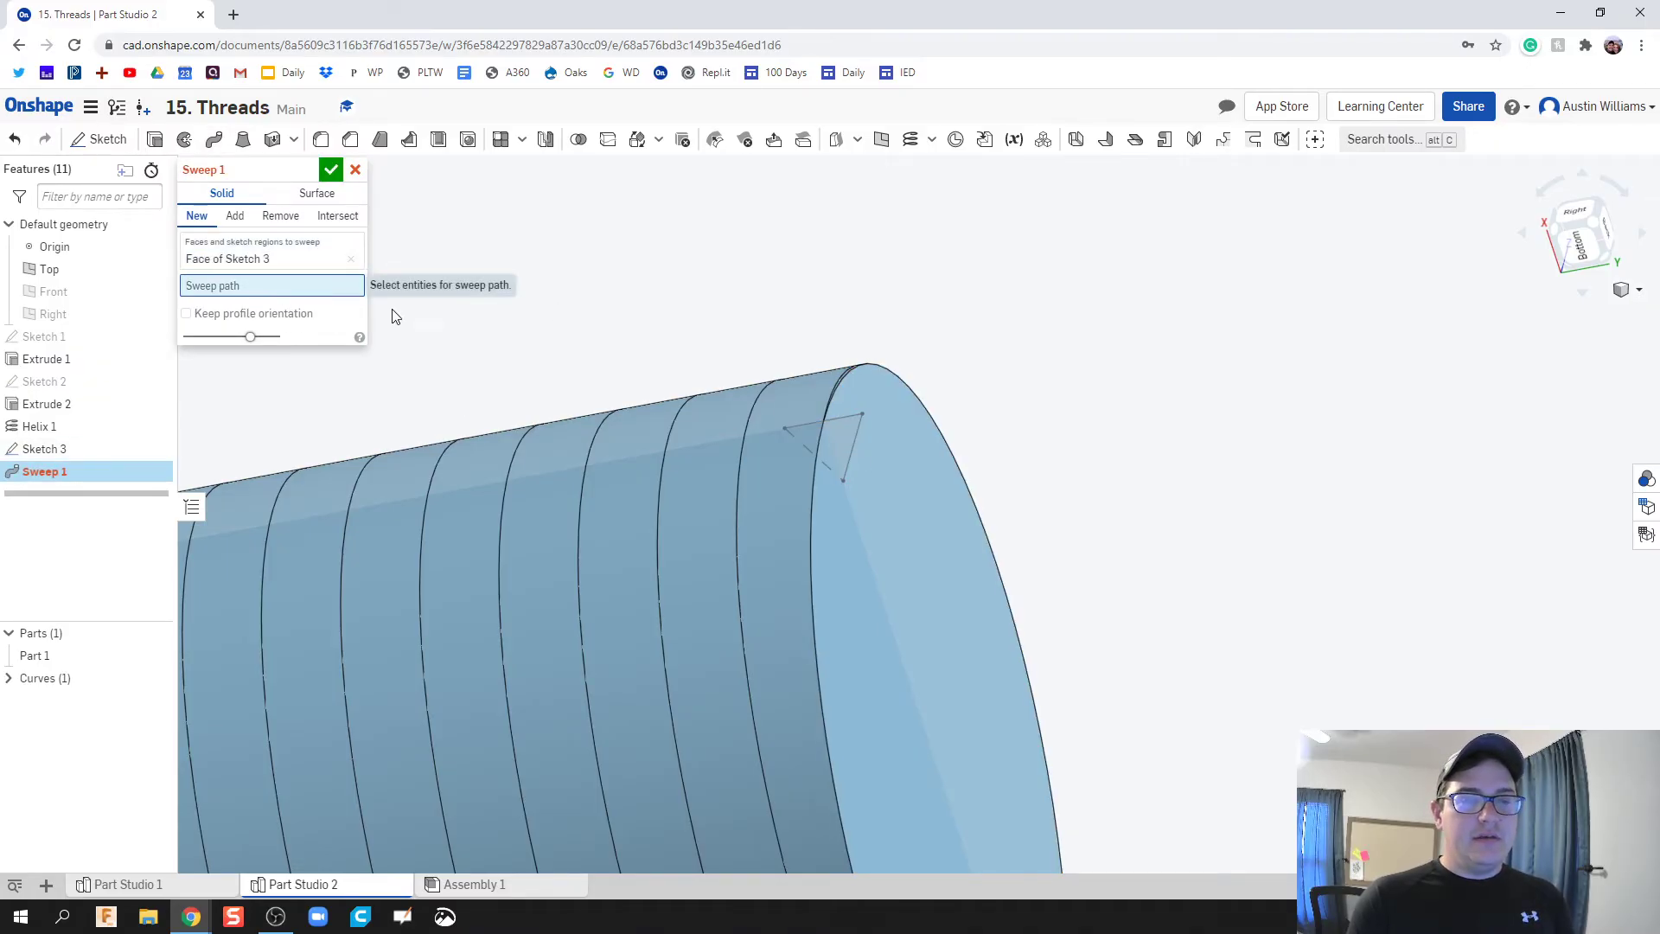
pyautogui.click(736, 493)
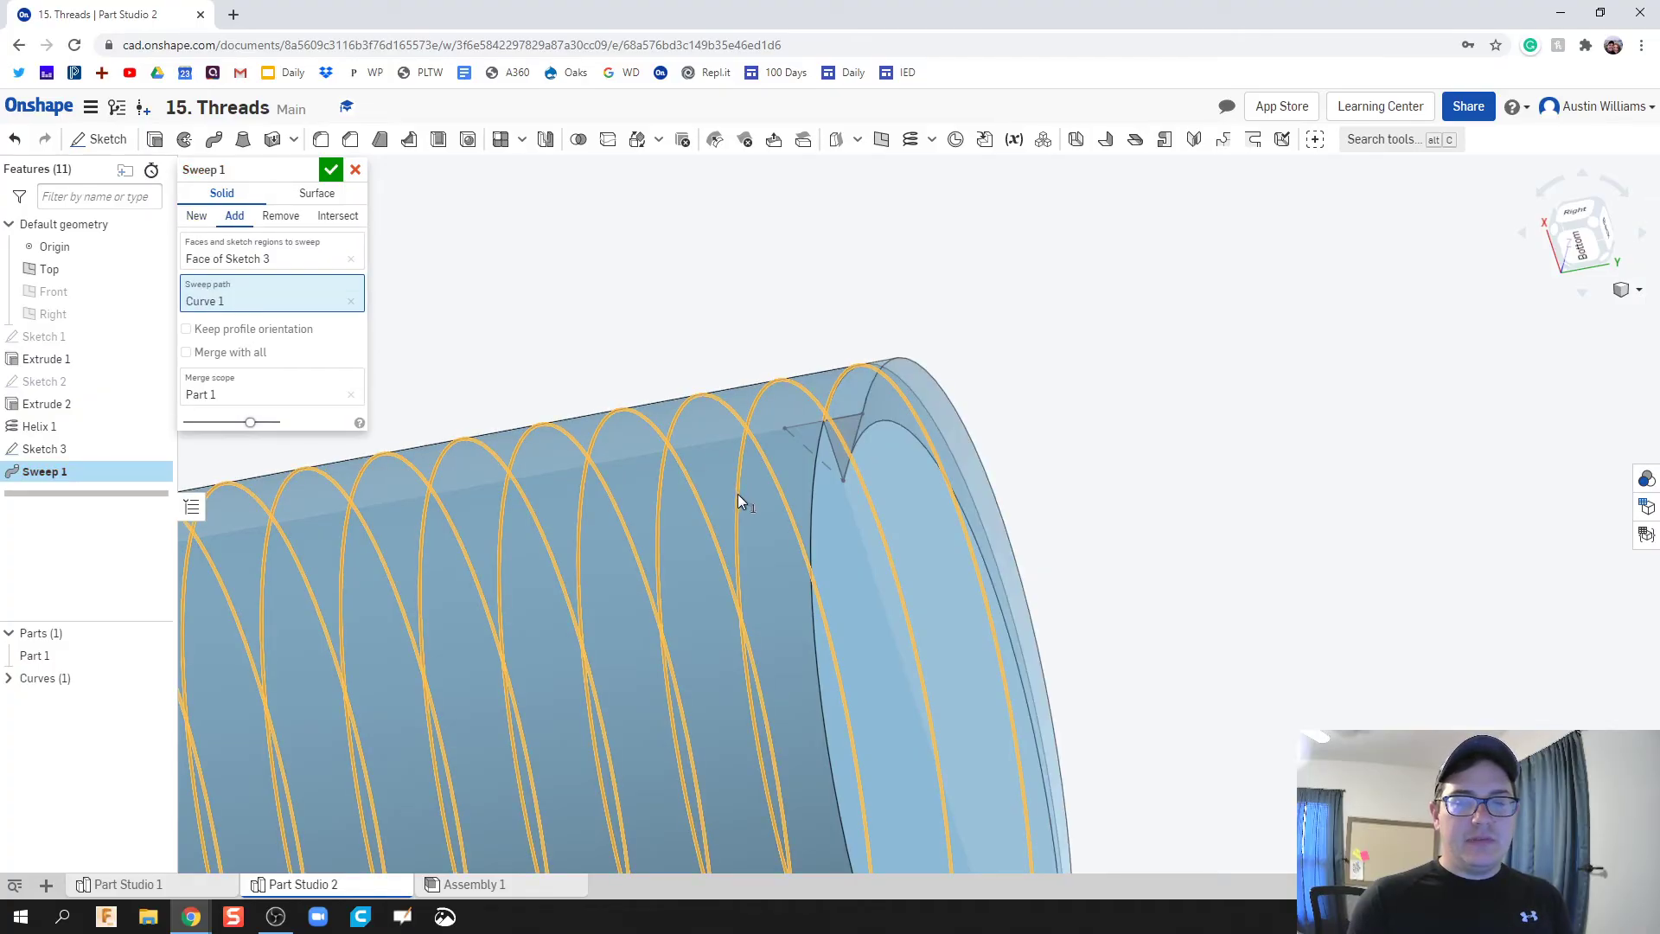
pyautogui.scroll(2, 973, 558)
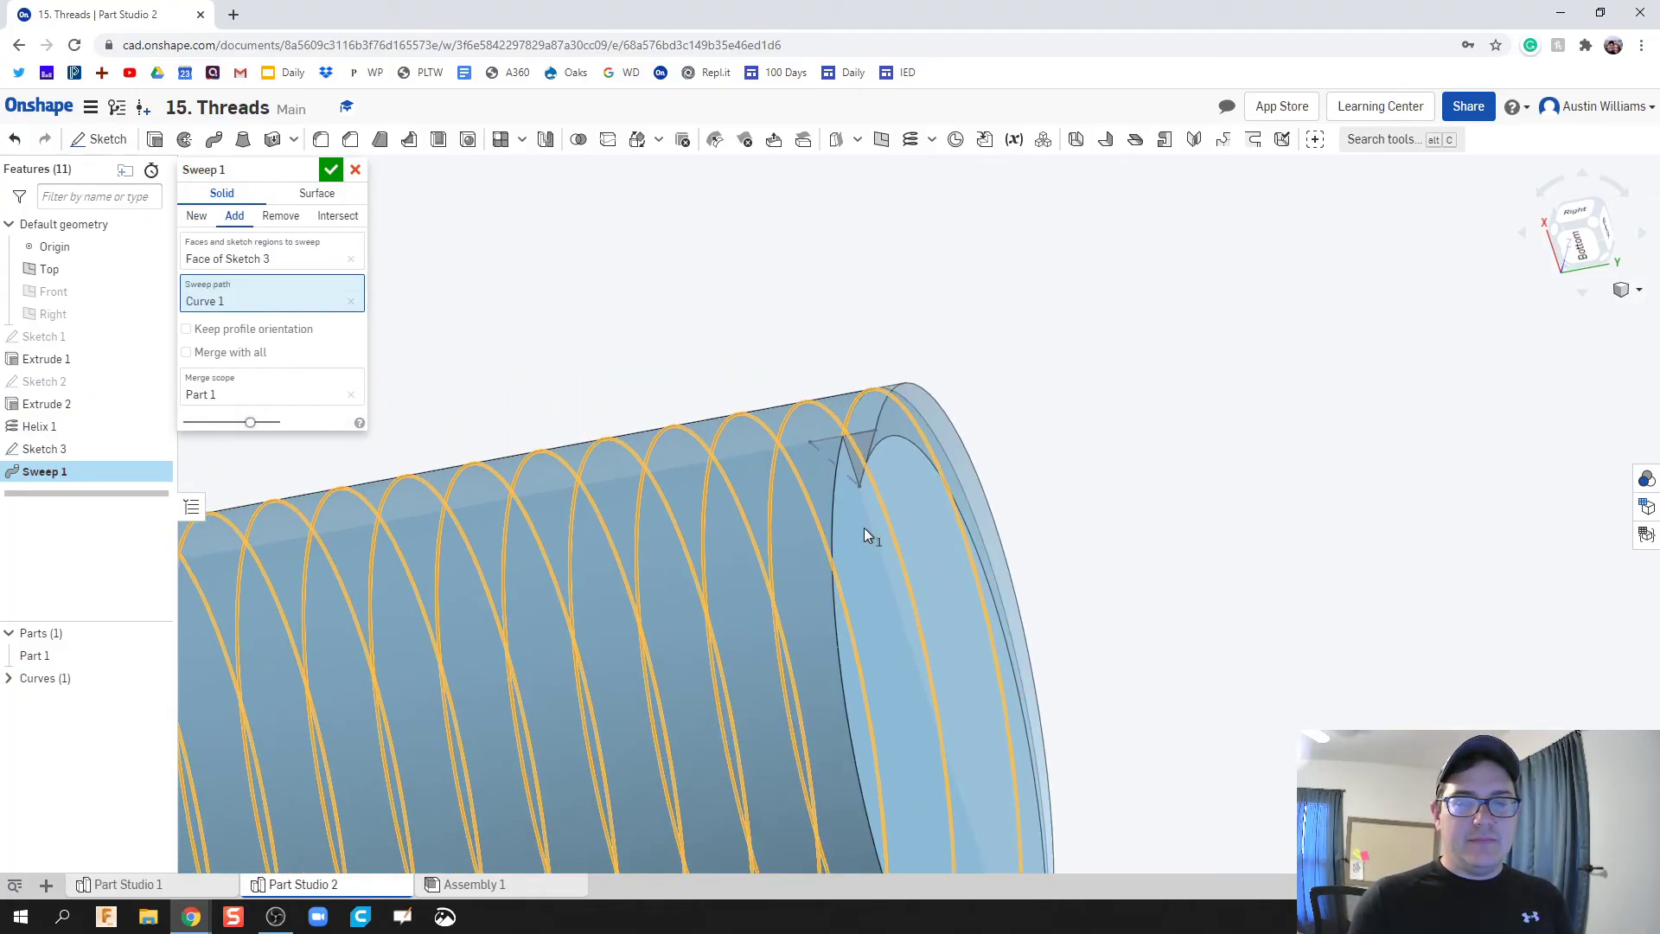
pyautogui.moveTo(864, 528); pyautogui.dragTo(870, 444, button='middle')
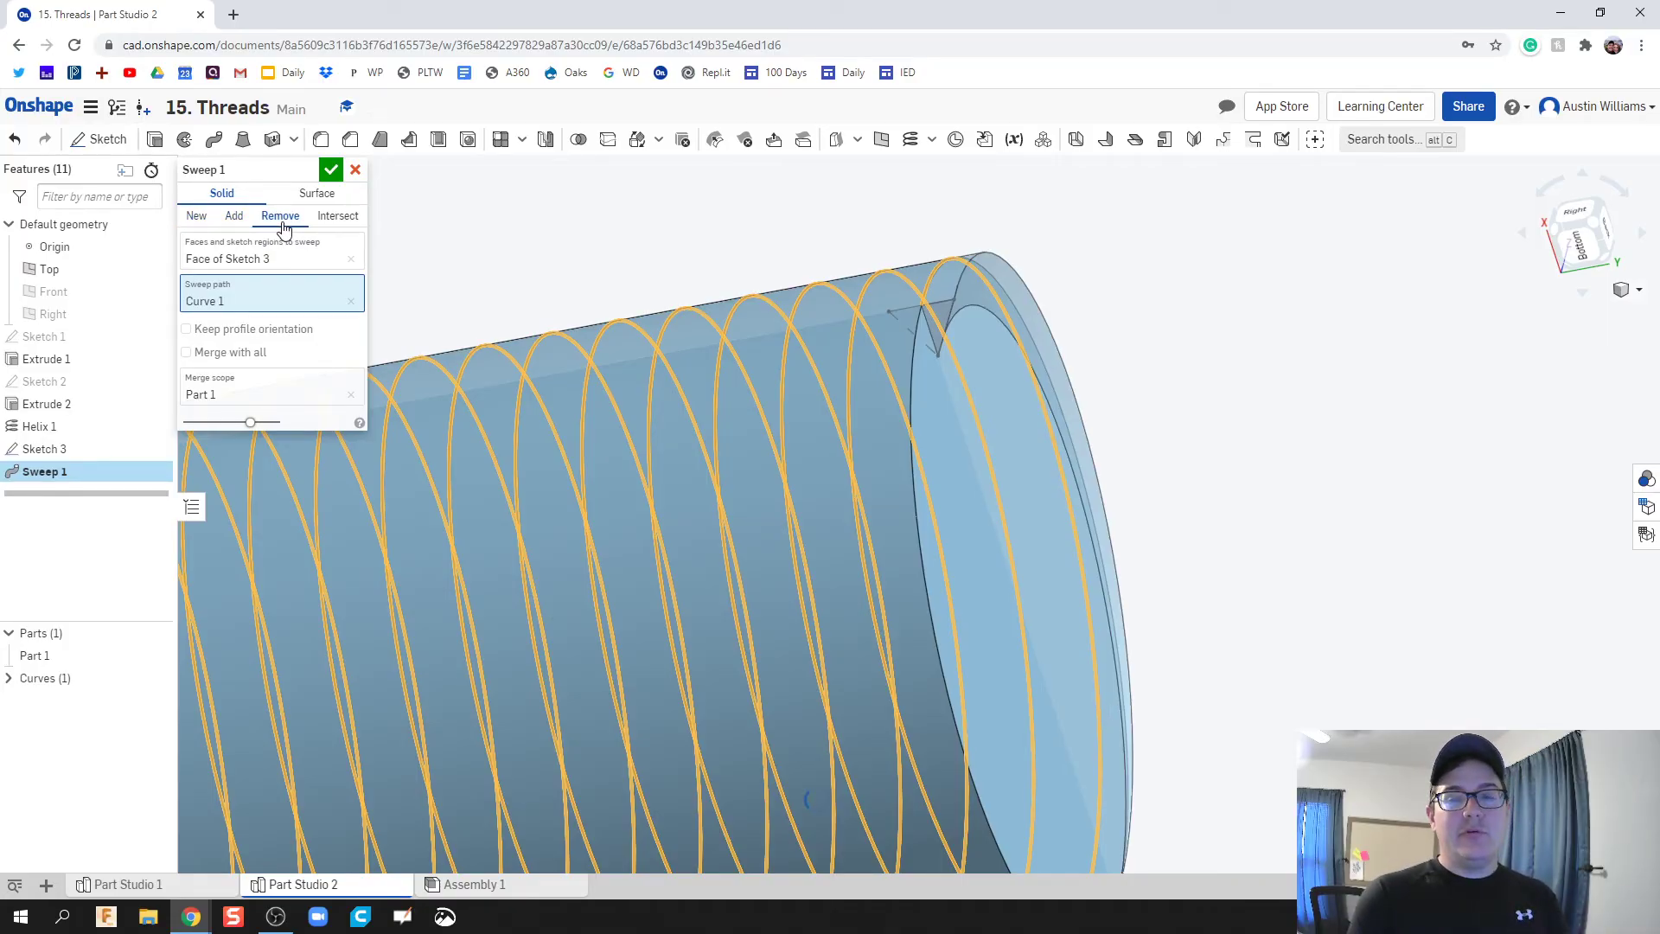
pyautogui.moveTo(707, 494); pyautogui.dragTo(517, 351, button='right')
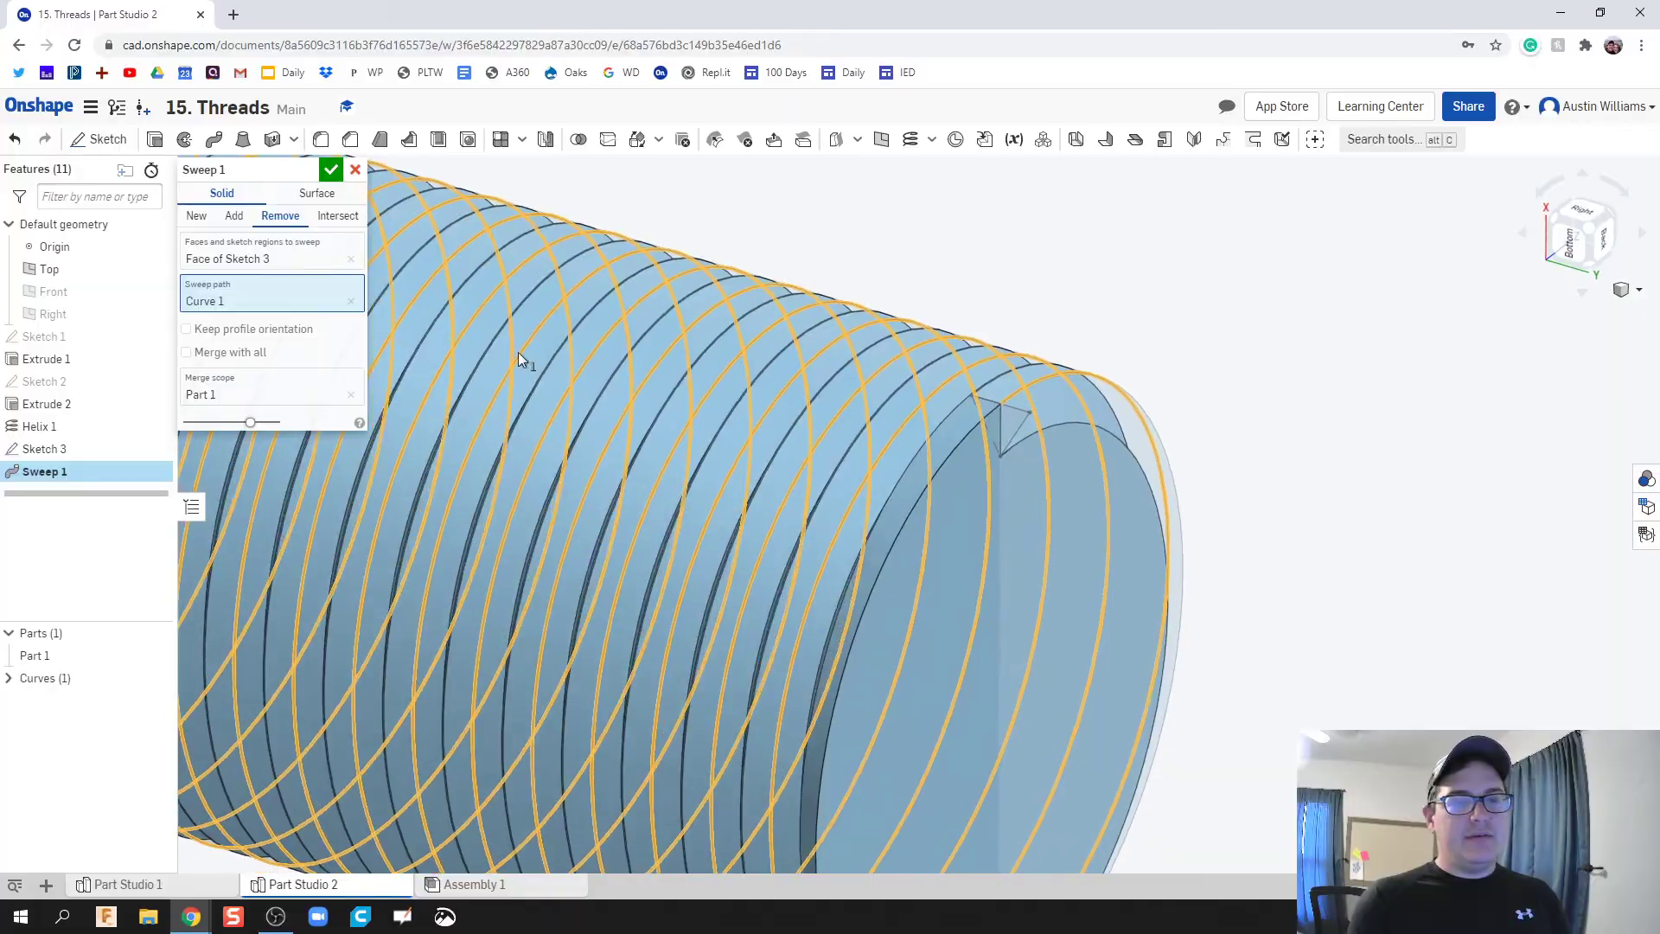
# Commit Sweep 1 to cut the helical threads, then orbit and zoom to inspect the finished bolt
pyautogui.click(330, 170)
pyautogui.moveTo(325, 173); pyautogui.dragTo(853, 383, button='right')
pyautogui.scroll(-3, 813, 568)
pyautogui.moveTo(813, 568); pyautogui.dragTo(832, 569, button='right')
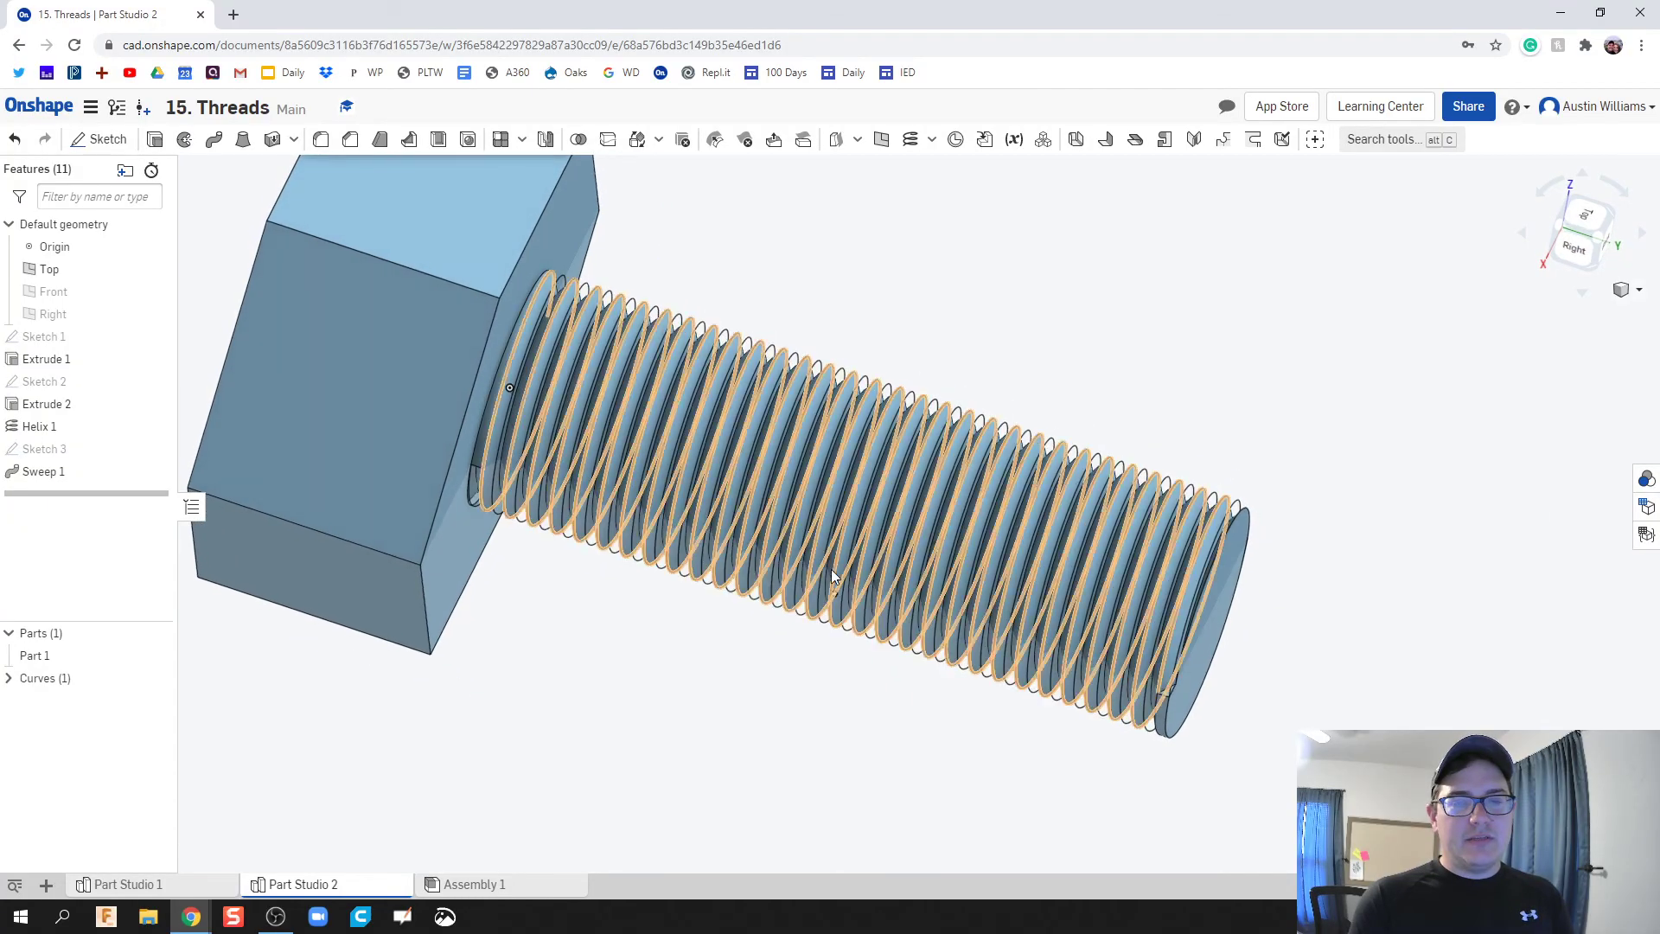
pyautogui.scroll(3, 813, 523)
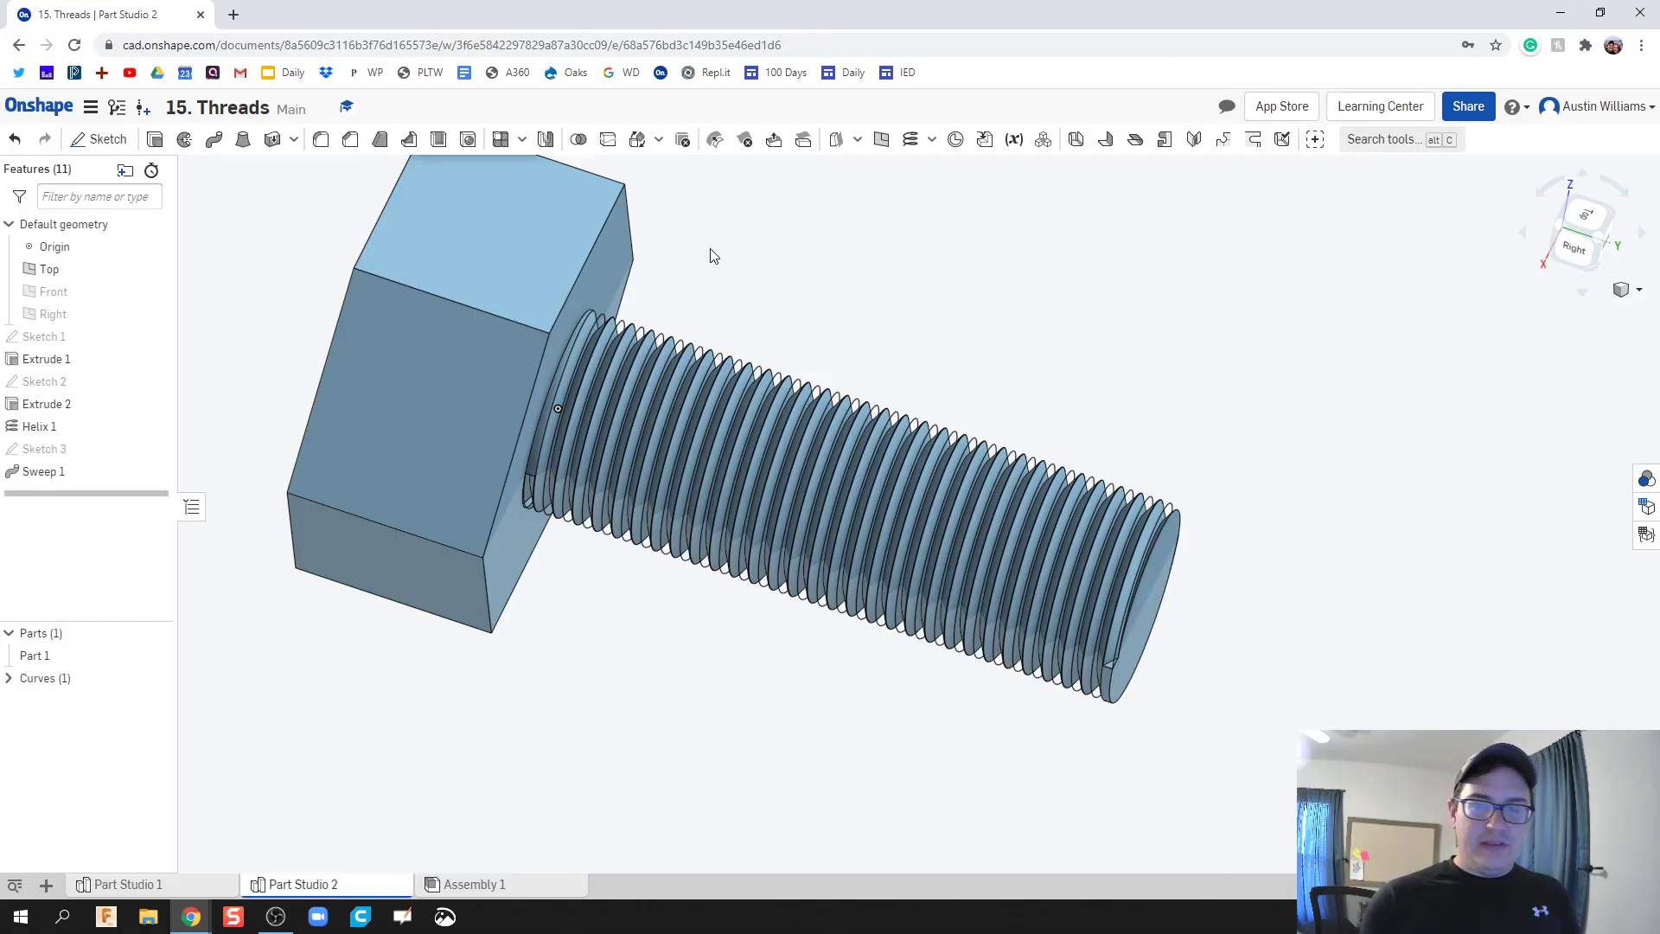
pyautogui.scroll(3, 948, 734)
pyautogui.scroll(-3, 951, 741)
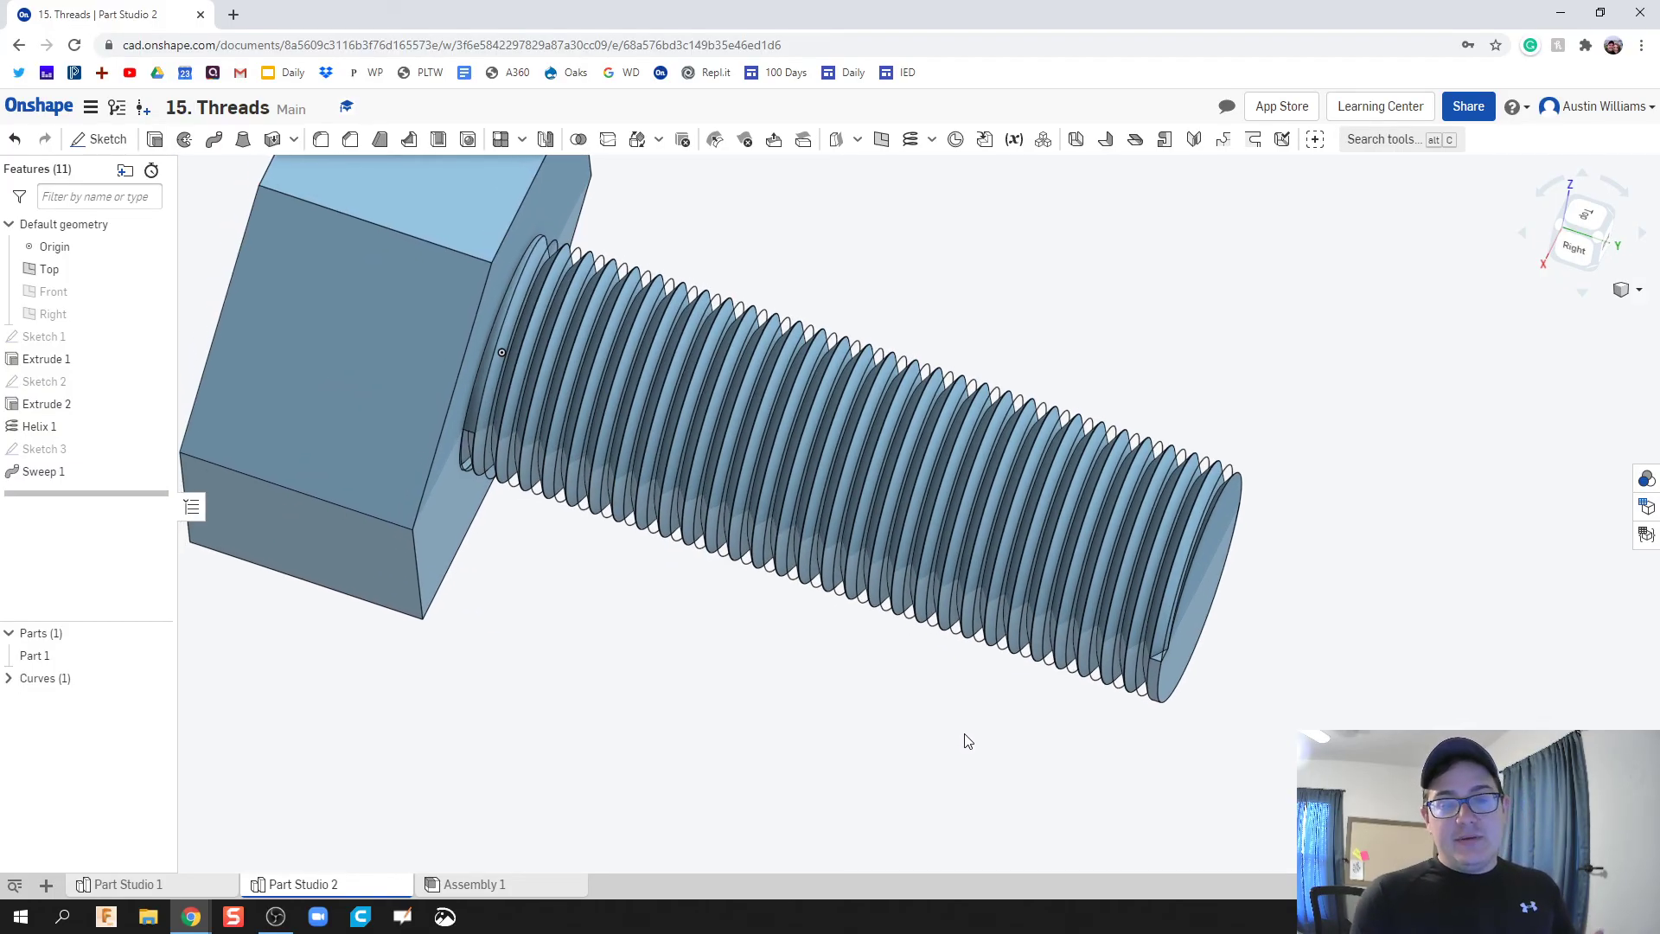